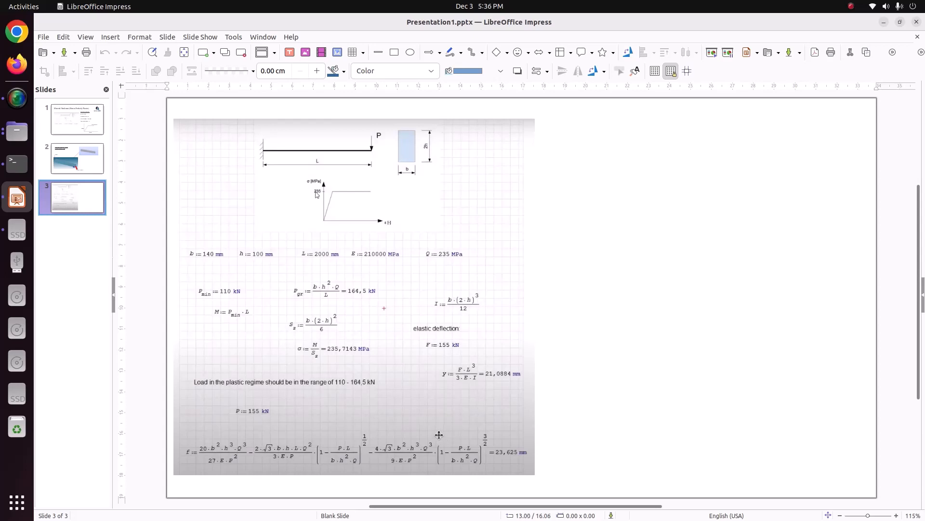
- Launch Salome-Meca from a terminal in the Videos folder with "./salome_meca-lgpl-2022.1.0-1-20221225-scibian-9 --soft"
click(17, 131)
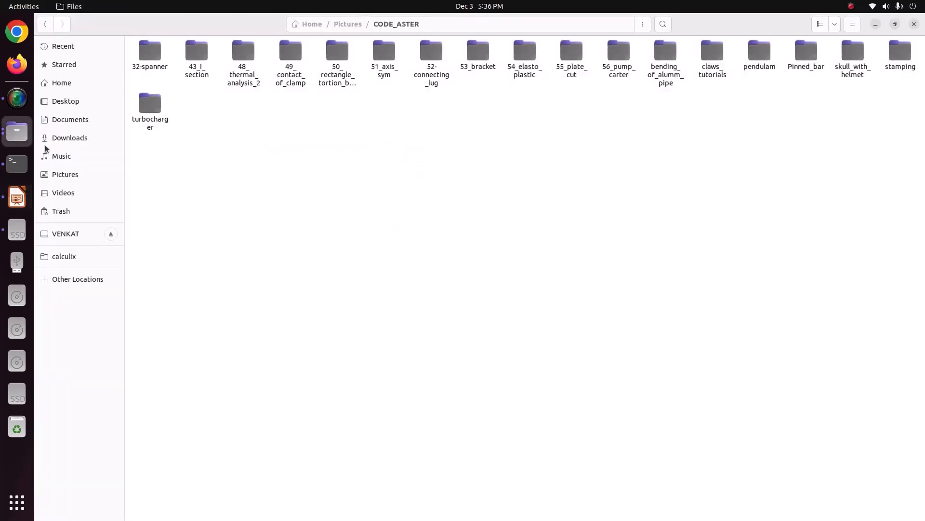
click(91, 191)
right_click(271, 186)
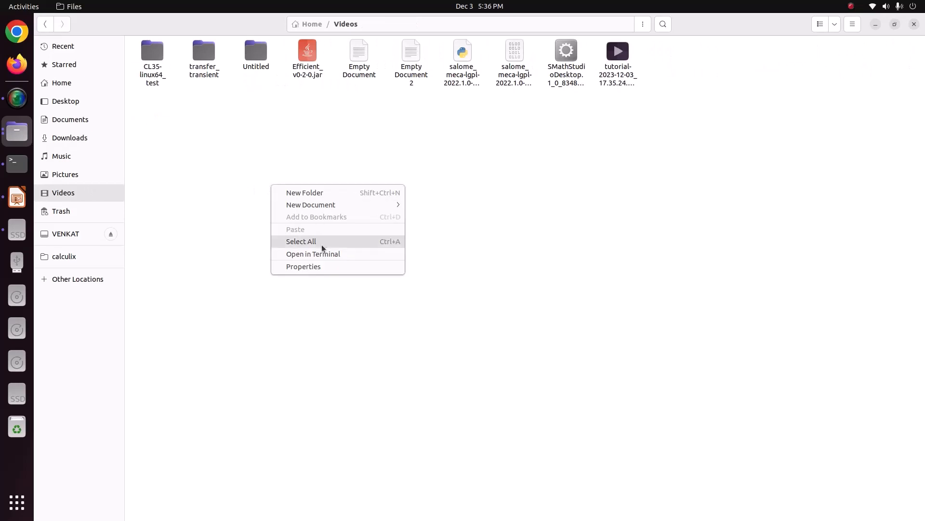
click(324, 252)
text(./salome_meca-lgpl-2022.1.0-1-20221225-scibian-9 --soft)
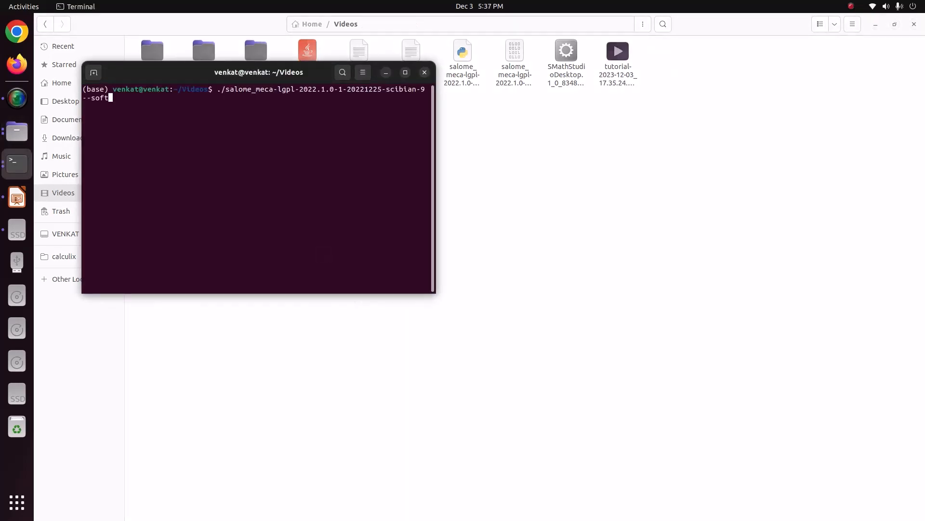
key(Return)
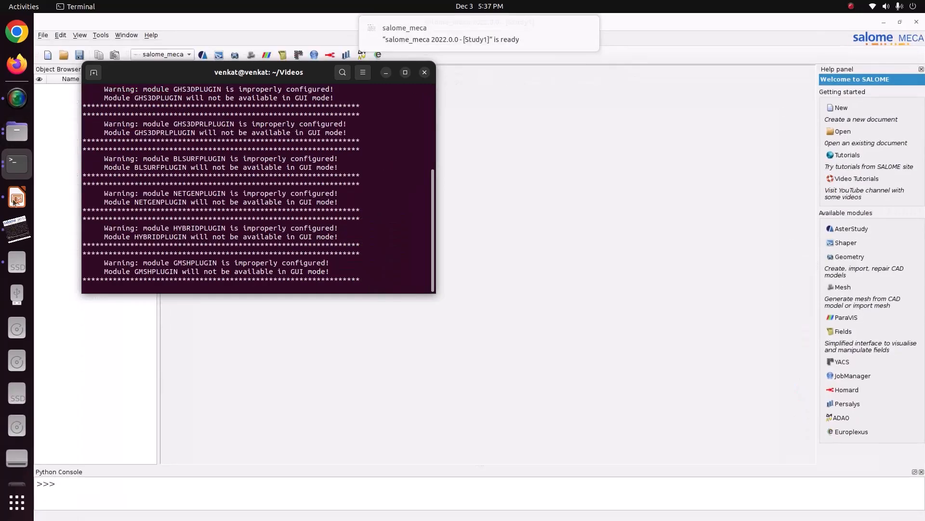
- Review the beam data on the first slide in LibreOffice Impress, and activate the Geometry module in salome_meca
click(17, 196)
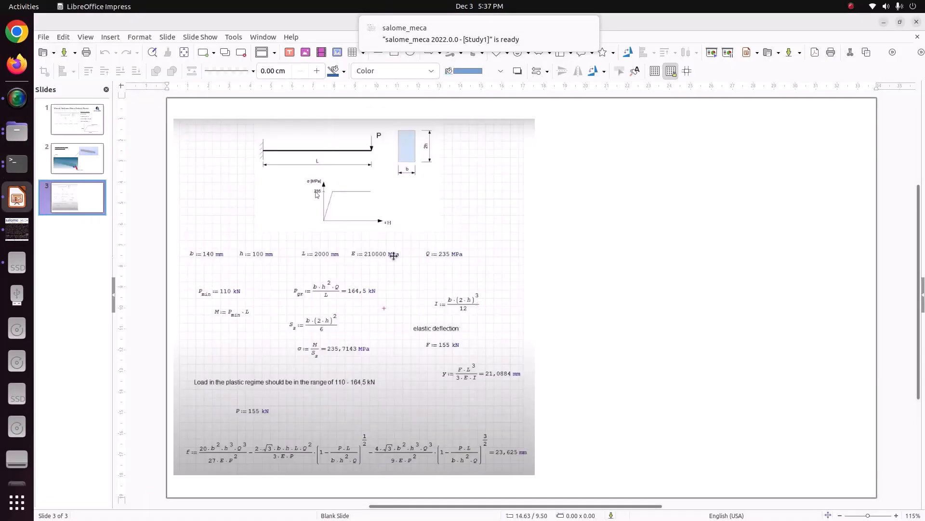
click(78, 138)
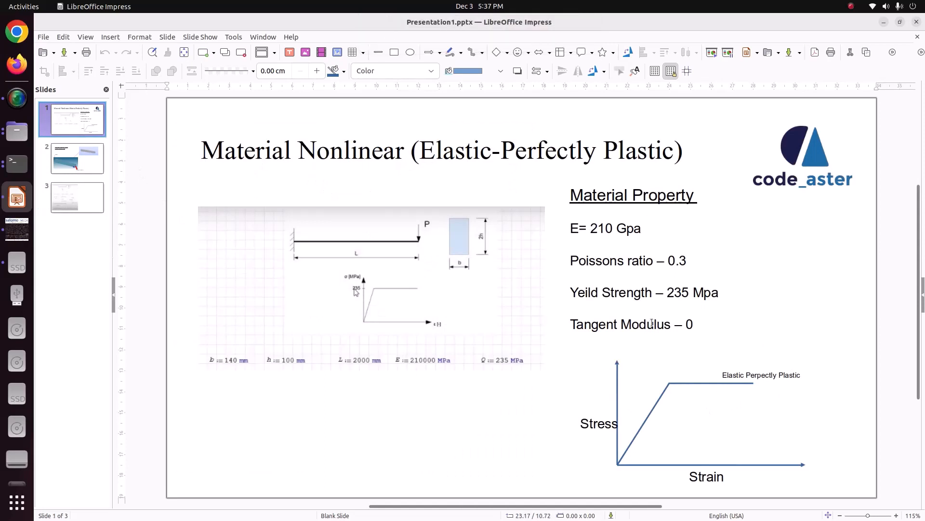
click(17, 229)
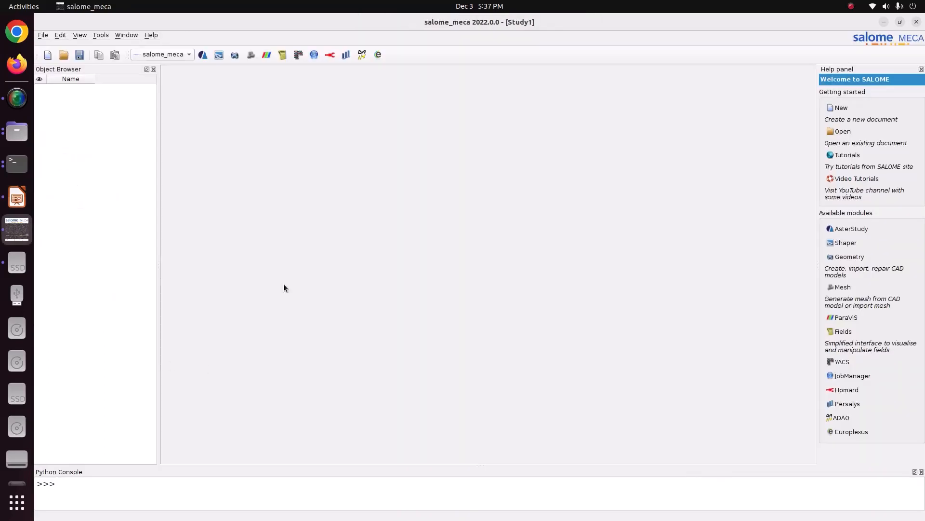
click(170, 56)
click(167, 86)
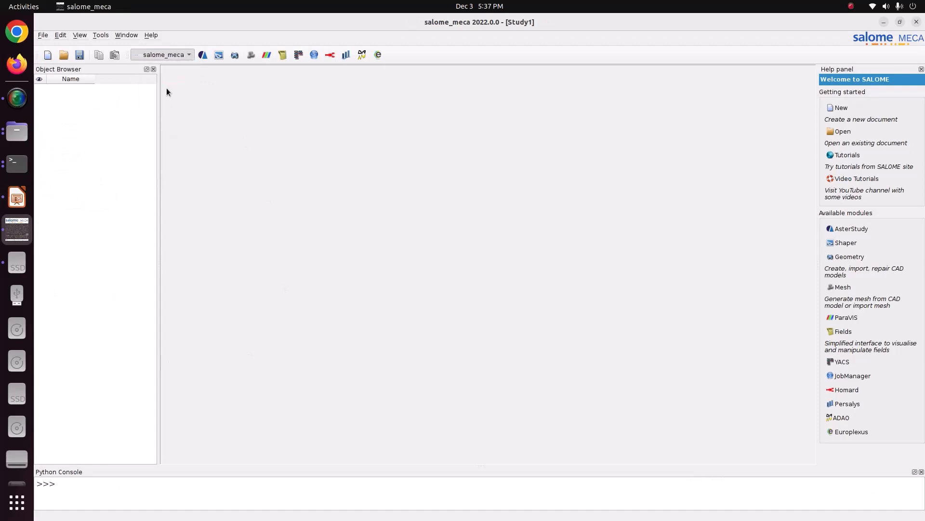
key(alt+Tab)
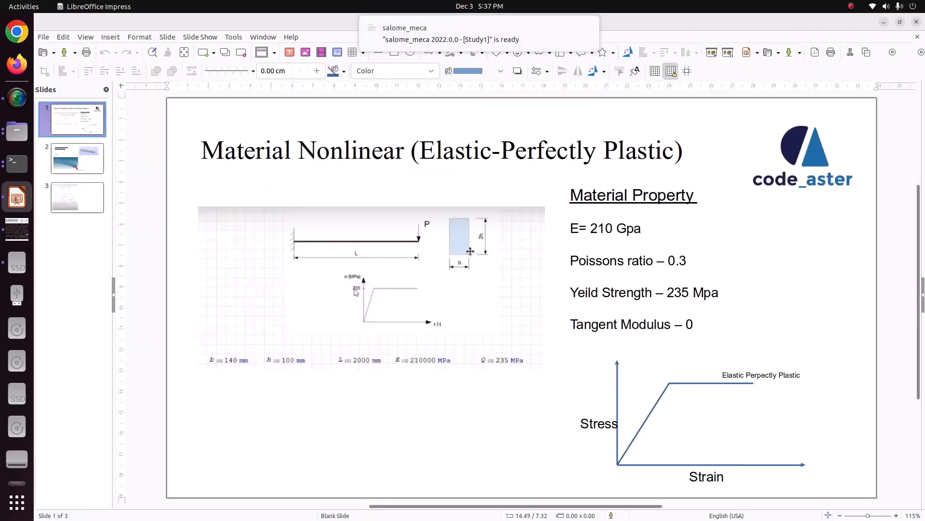
click(17, 229)
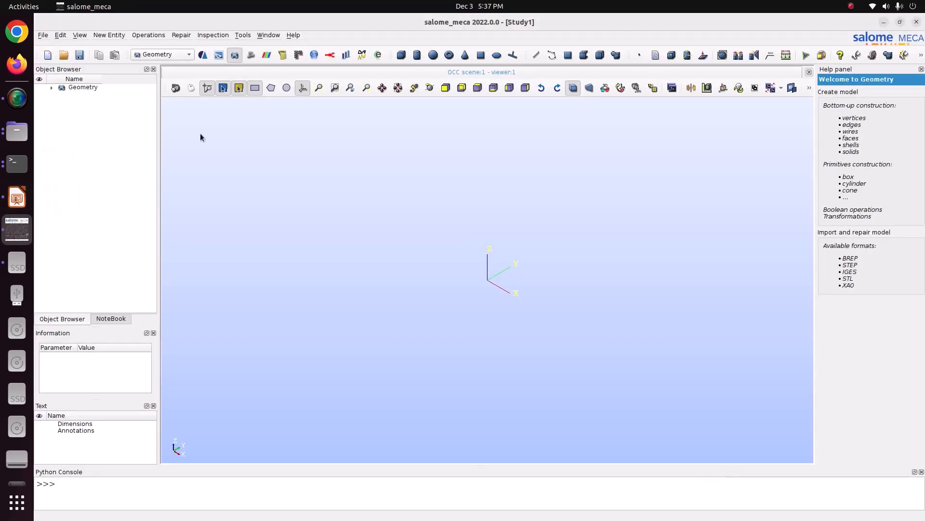
- Start a box construction by dimensions at the origin and set Dx to 2, consulting the beam length on the slide
click(401, 55)
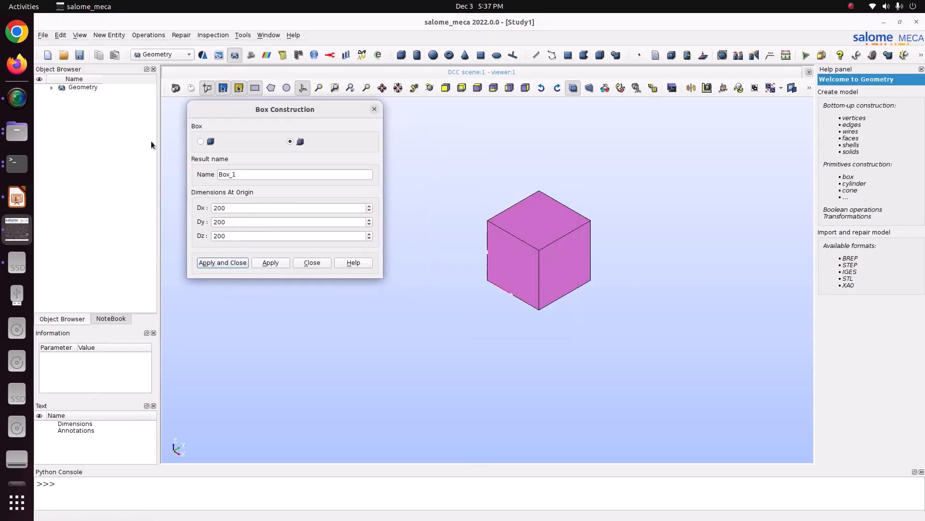
click(24, 199)
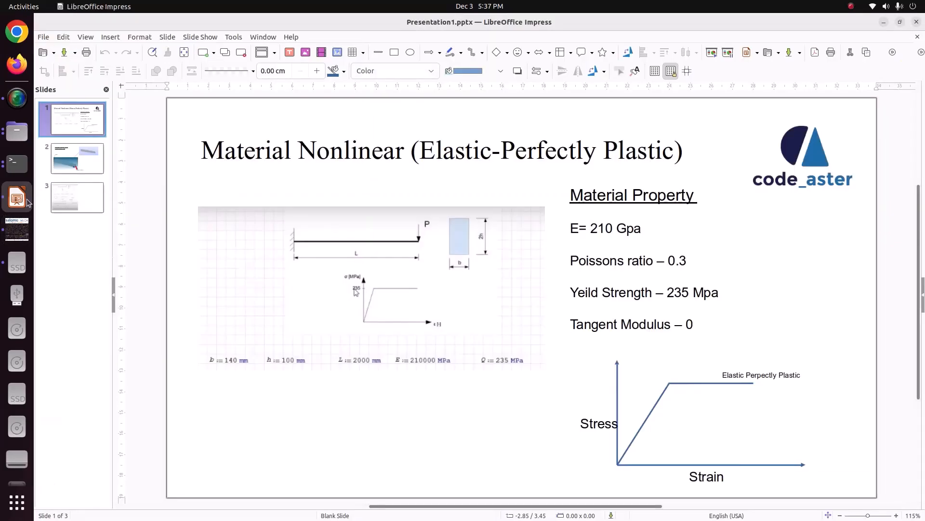
click(6, 229)
click(17, 196)
click(17, 229)
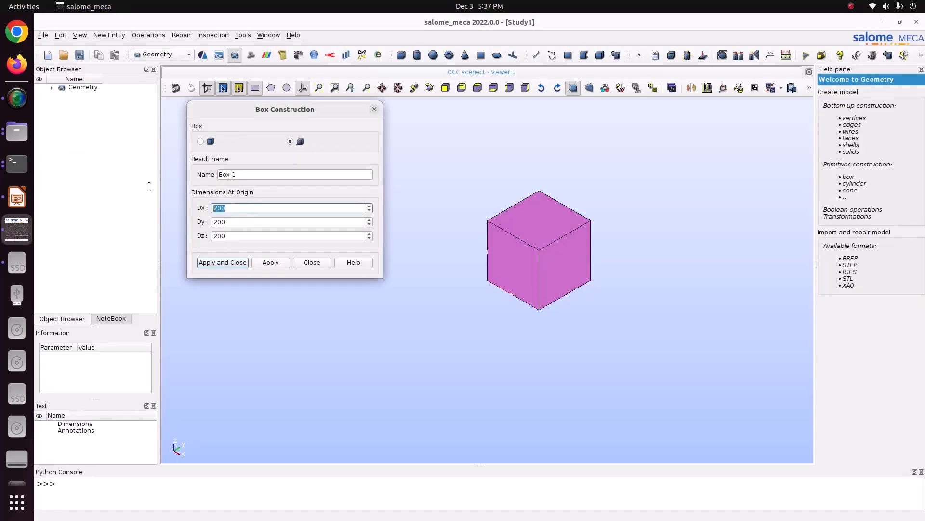
text(2)
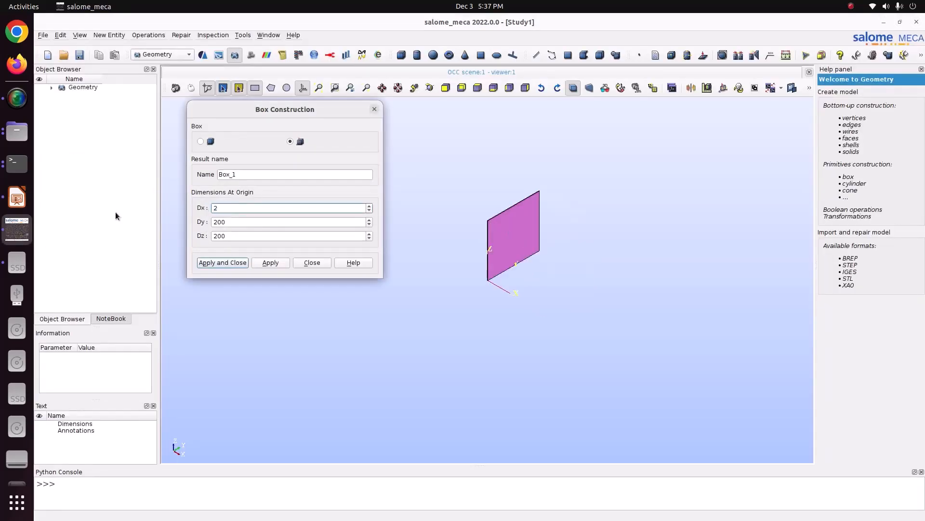
- Set the box's Dy to 0.2 and Dz to 0.14, consulting the cross-section dimensions on the slide
click(13, 197)
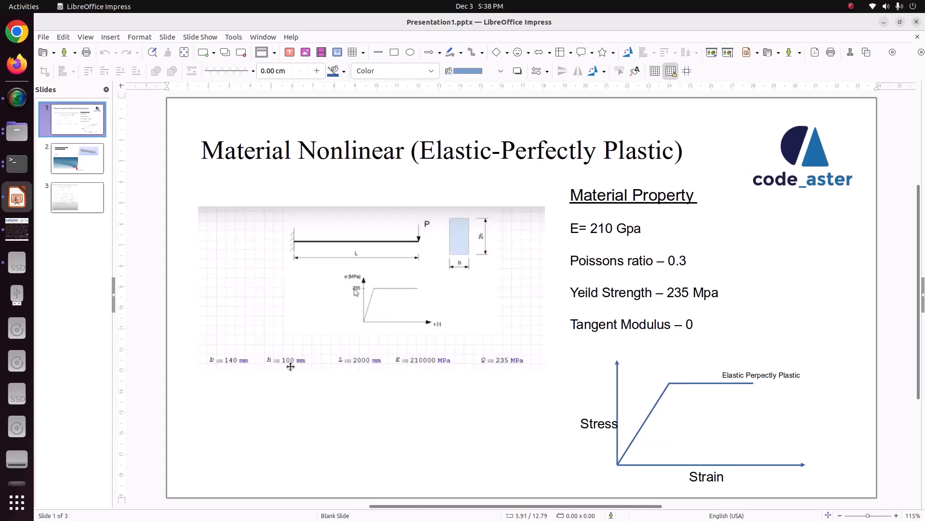
click(17, 229)
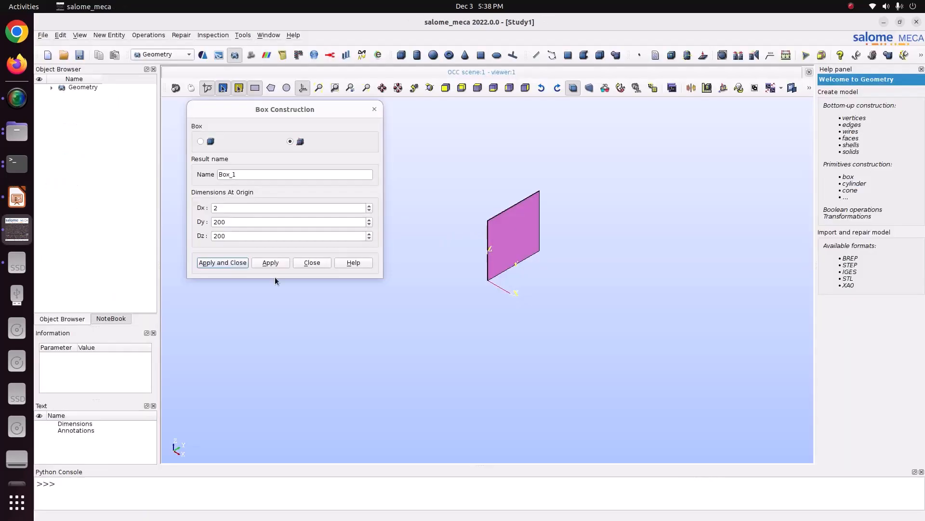
double_click(239, 222)
text(0.2)
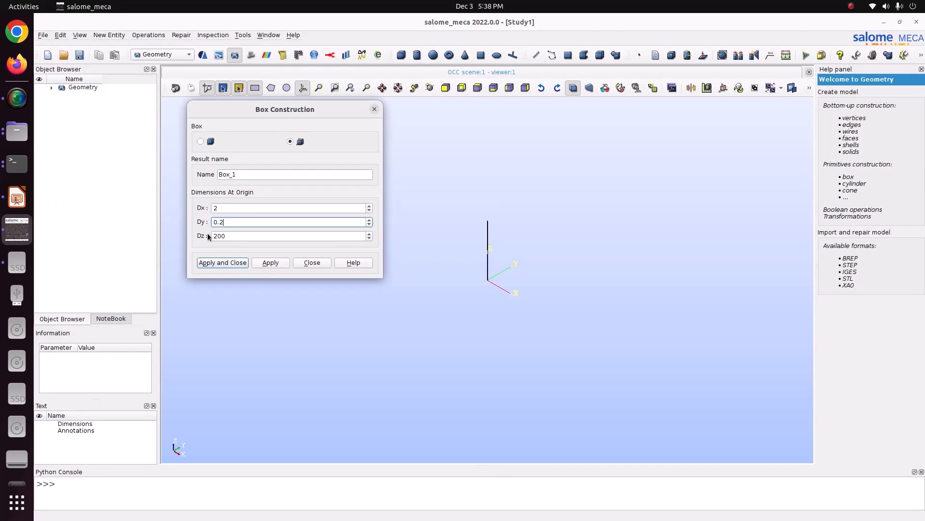
double_click(232, 236)
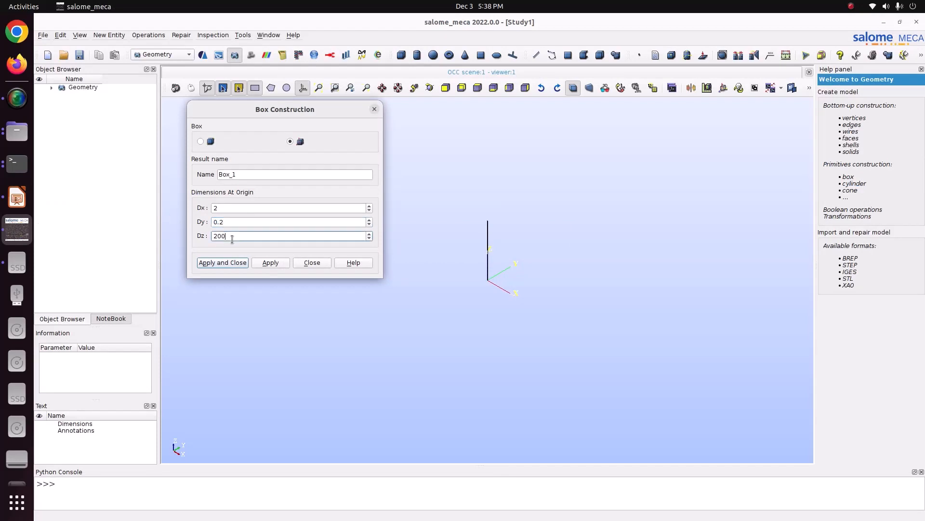
click(18, 218)
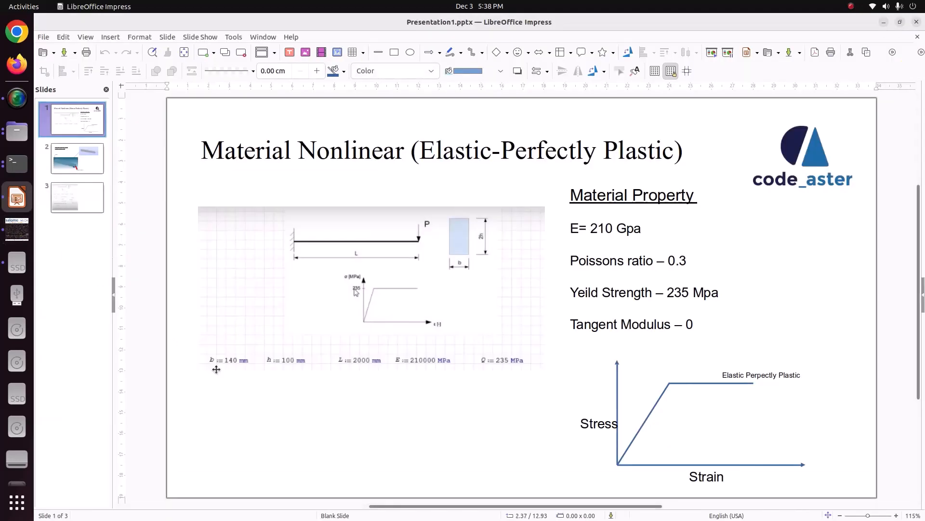
click(18, 240)
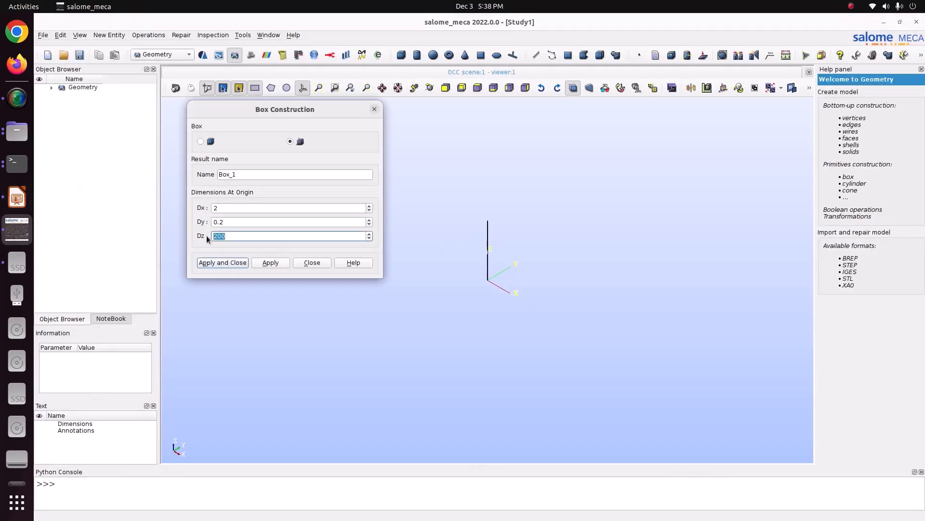
text(0.14)
click(320, 89)
scroll(496, 274, down, 10)
scroll(495, 298, up, 4)
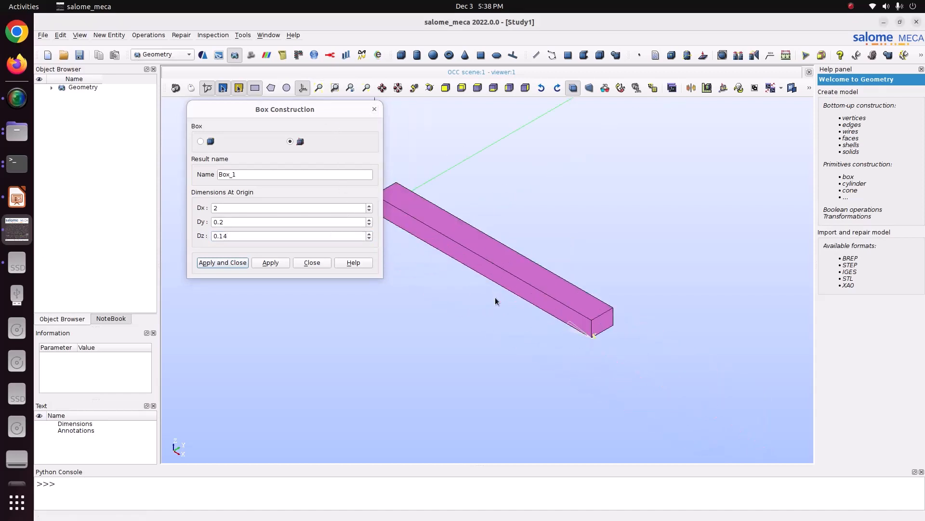
- Set the box's Dy to 0.14 and its Dz to 0.2
drag(335, 112, 315, 115)
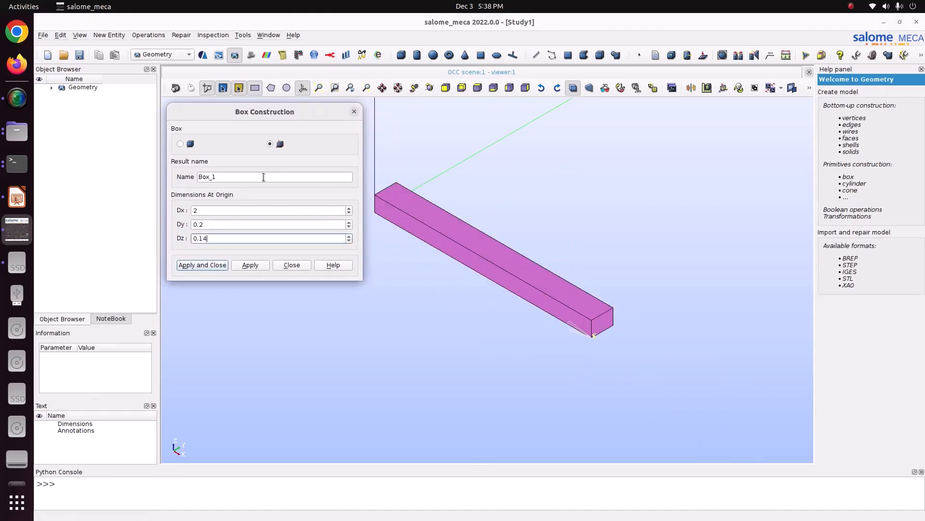
drag(215, 222, 177, 224)
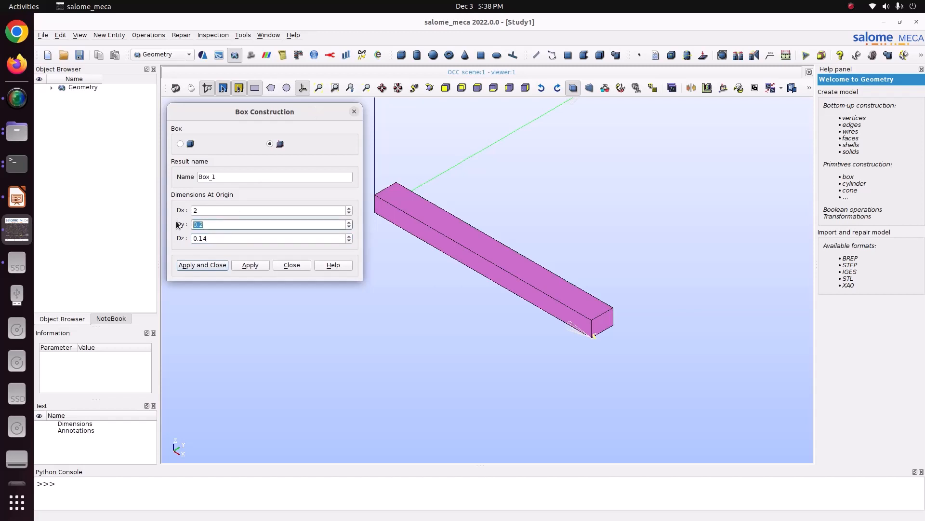
text(0.14)
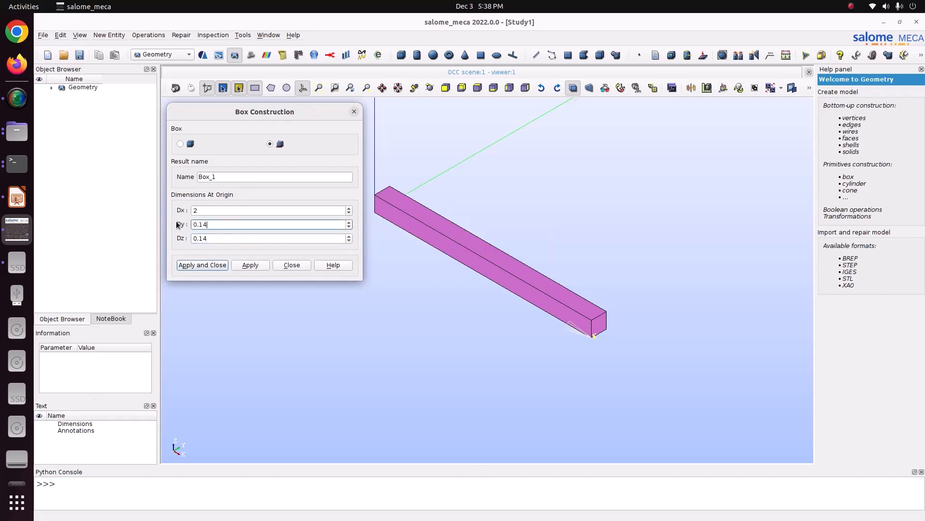
click(238, 237)
key(BackSpace)
key(BackSpace)
text(2)
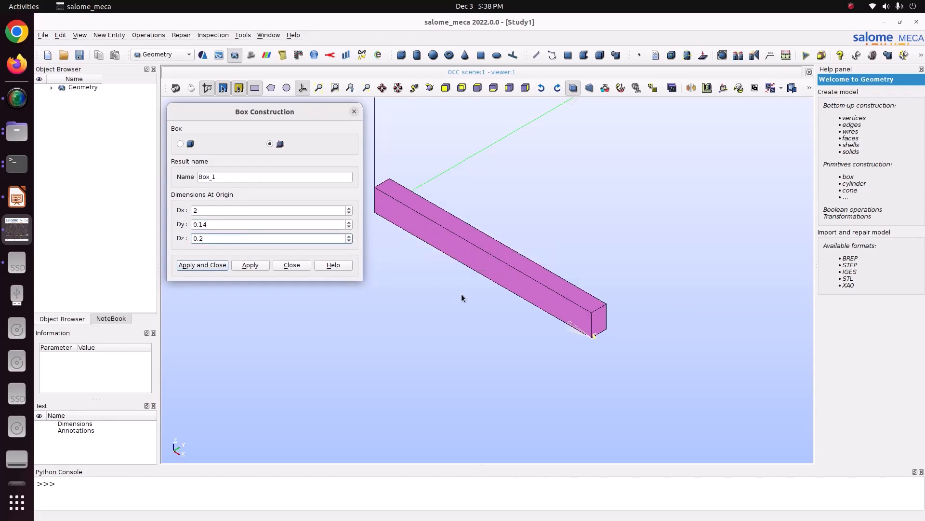
- Compare the box preview with the beam sketch on the slide and create the box
scroll(467, 297, up, 3)
scroll(466, 297, down, 3)
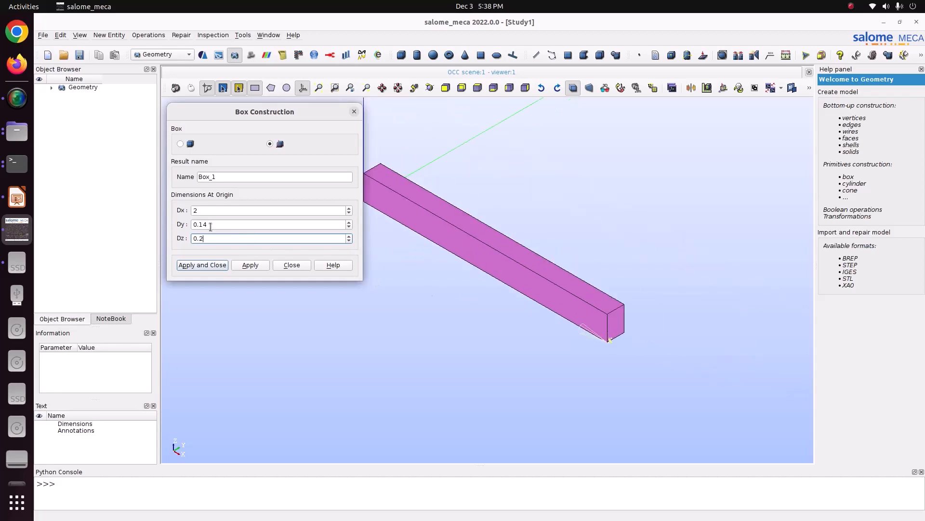
click(17, 197)
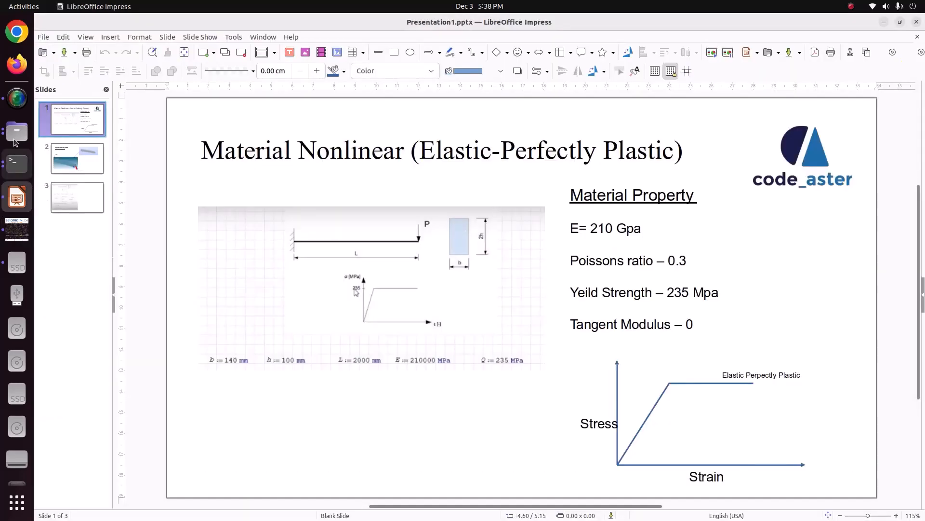
click(17, 229)
scroll(574, 311, up, 2)
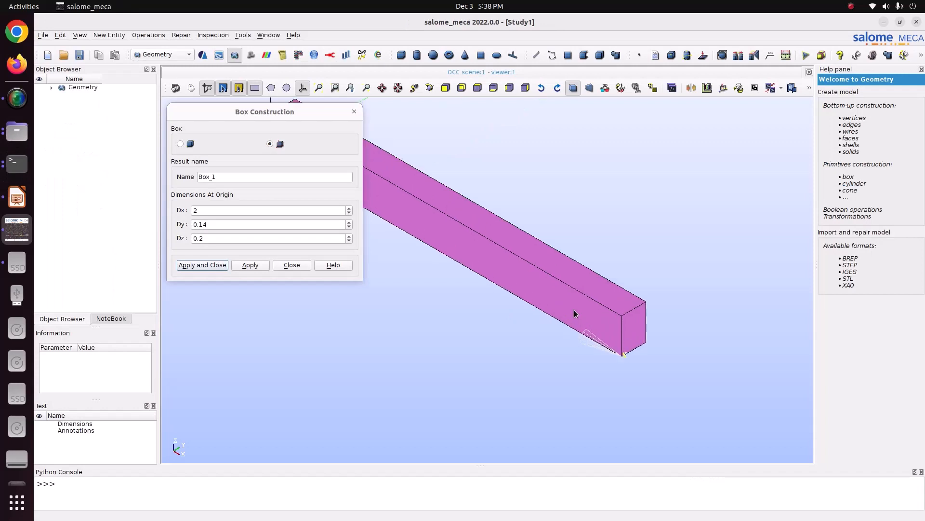
scroll(574, 309, down, 2)
click(194, 266)
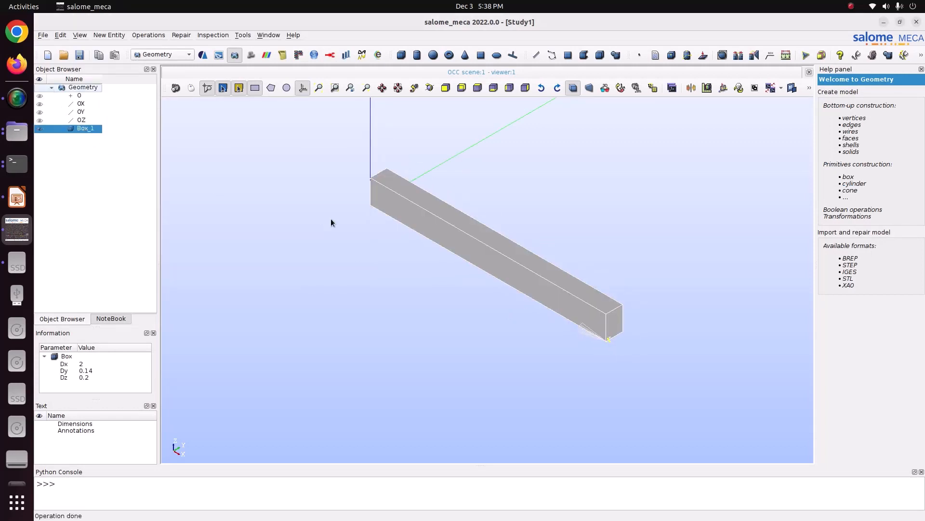
- Create a face group named "F" on Box_1 from the end face at the origin
right_click(95, 128)
click(133, 155)
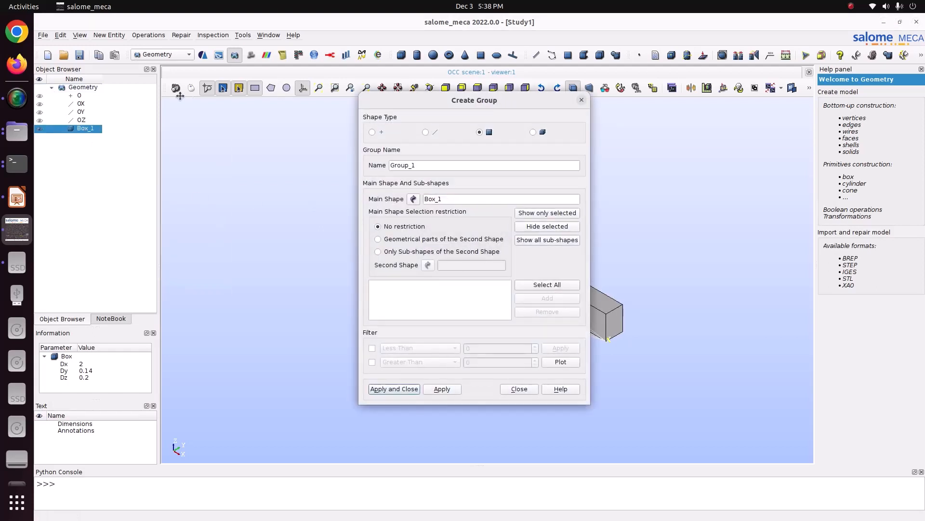
drag(498, 98, 180, 96)
click(429, 90)
drag(299, 193, 506, 236)
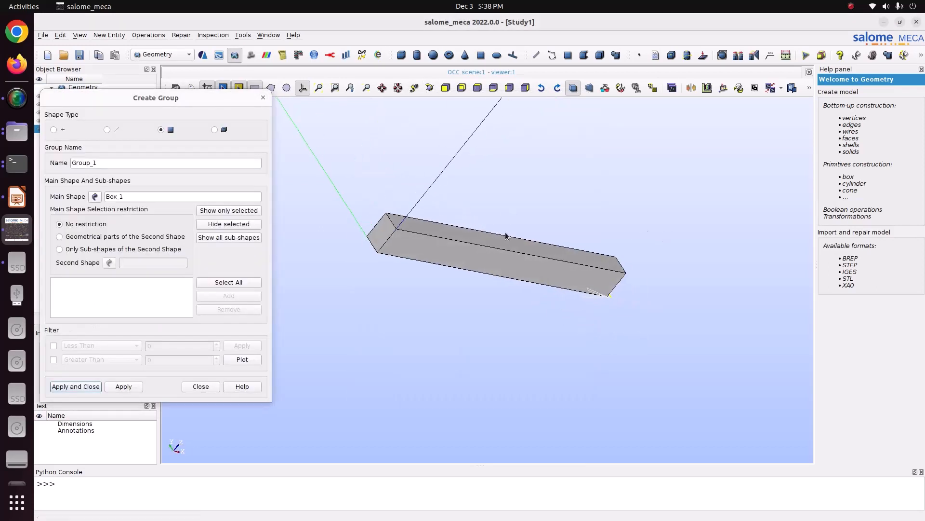
click(391, 237)
click(244, 296)
double_click(119, 162)
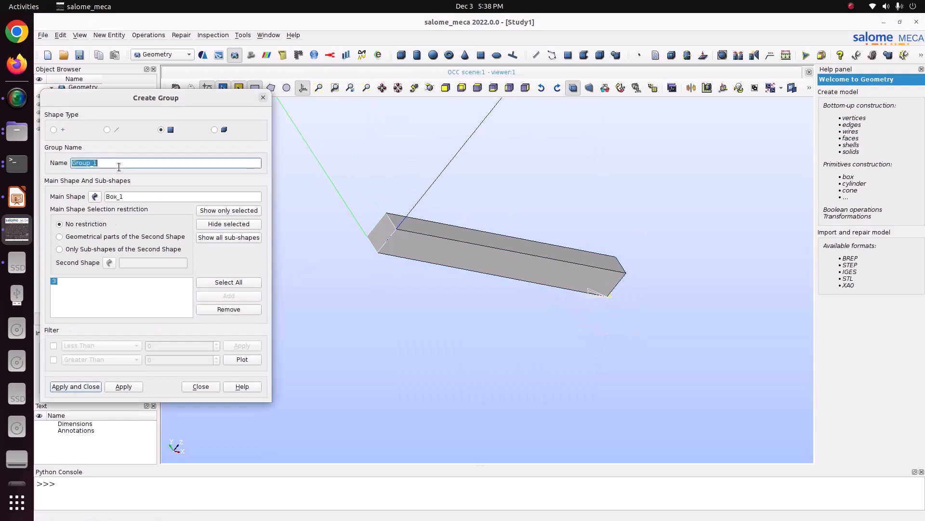
text(Fix)
click(123, 386)
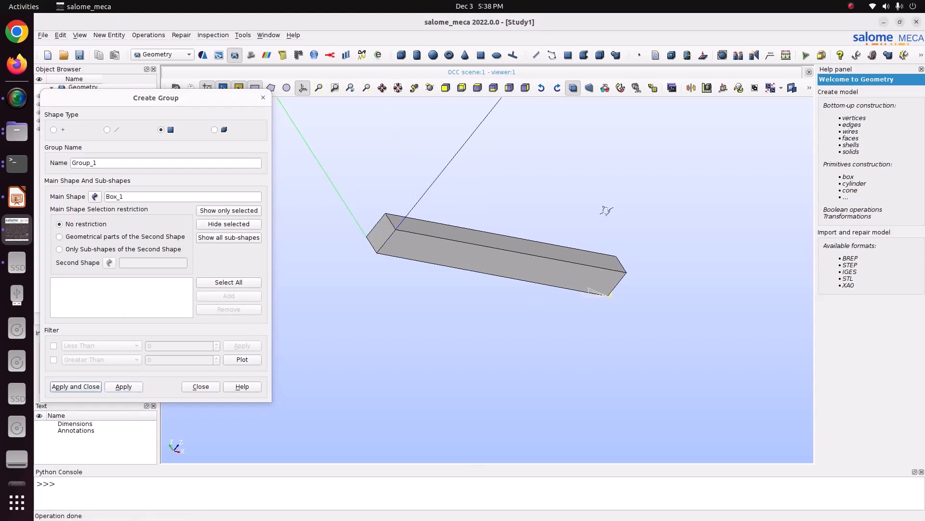
- Create a face group named "load" on Box_1 from the beam's free end face, opposite the origin
ctrl+right_drag(606, 210, 571, 201)
click(597, 252)
click(229, 296)
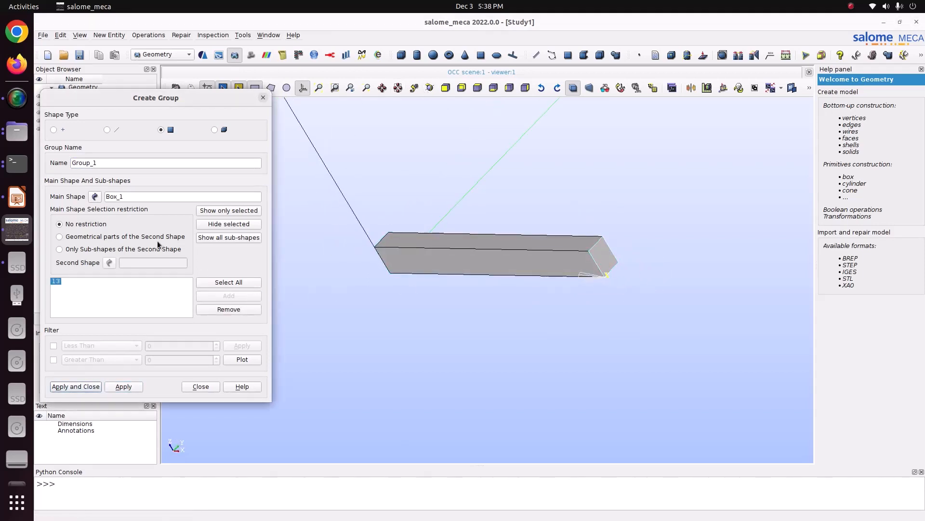
double_click(104, 165)
text(load)
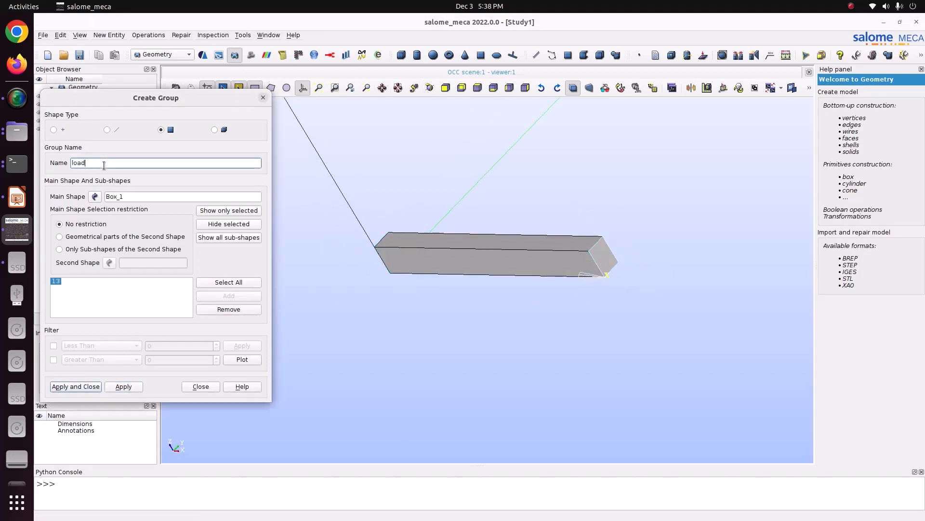
click(76, 386)
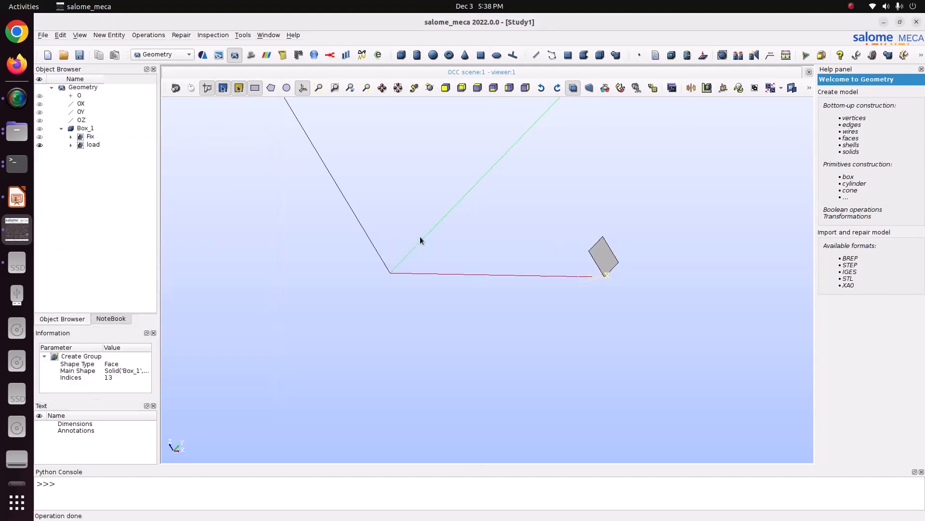
- Save the study as Study2 in the Pictures/CODE_ASTER/54_elasto_plastic folder
key(ctrl+s)
click(348, 203)
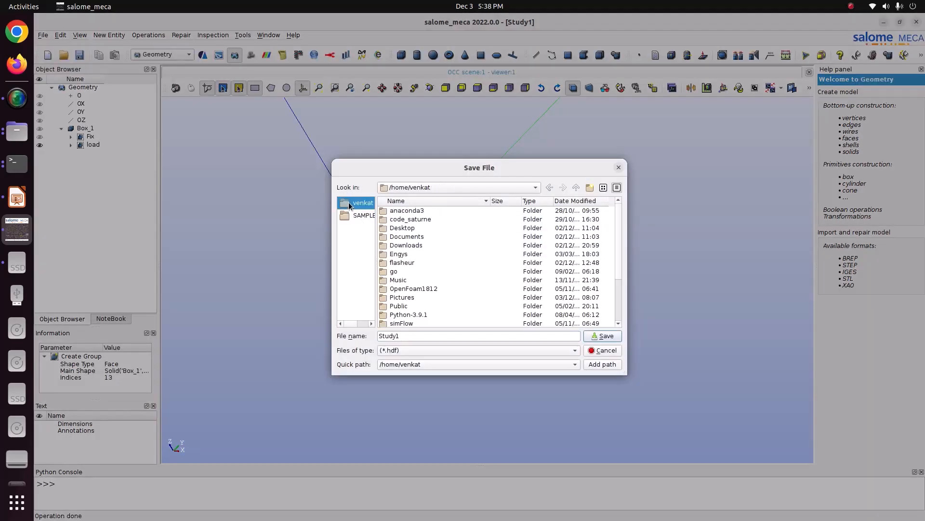
double_click(412, 296)
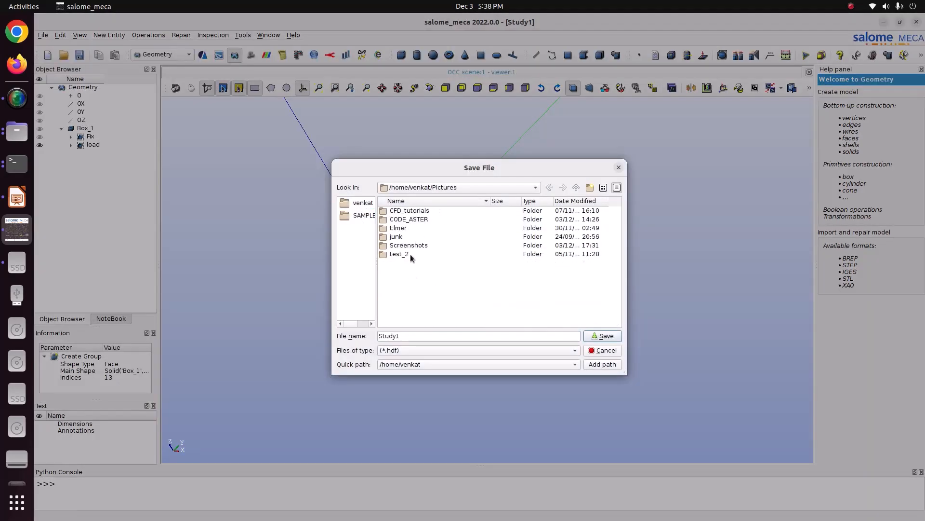
double_click(403, 221)
double_click(422, 281)
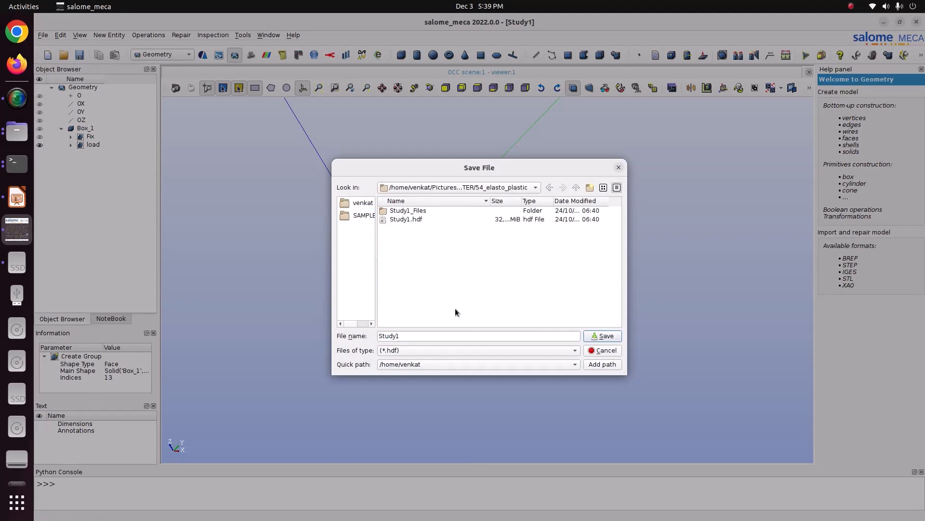
click(398, 337)
key(BackSpace)
text(2)
key(Return)
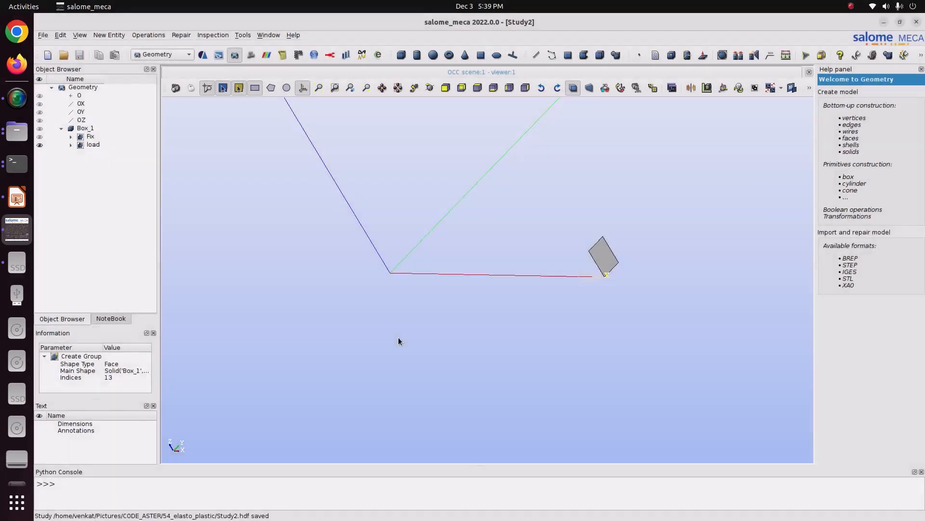
- Review the material properties on the slide and start a new mesh on Box_1 in the Mesh module
click(16, 197)
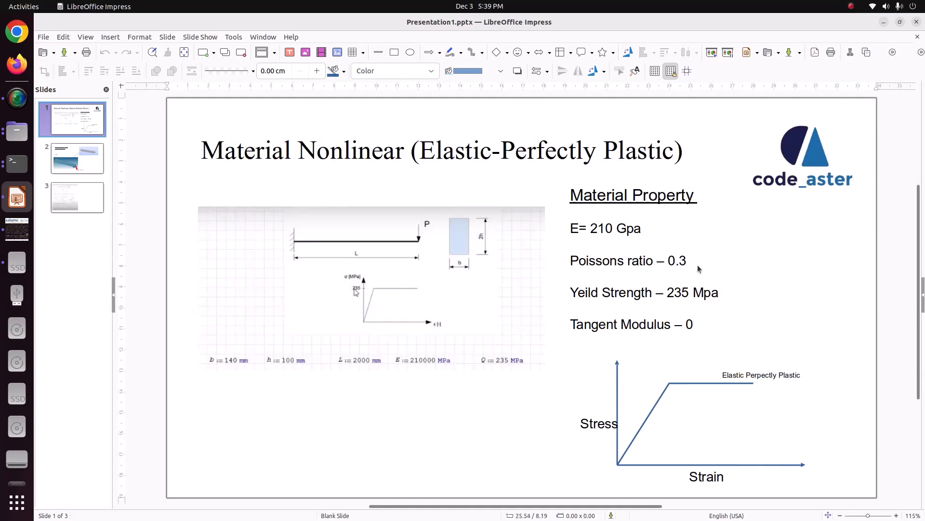
click(18, 231)
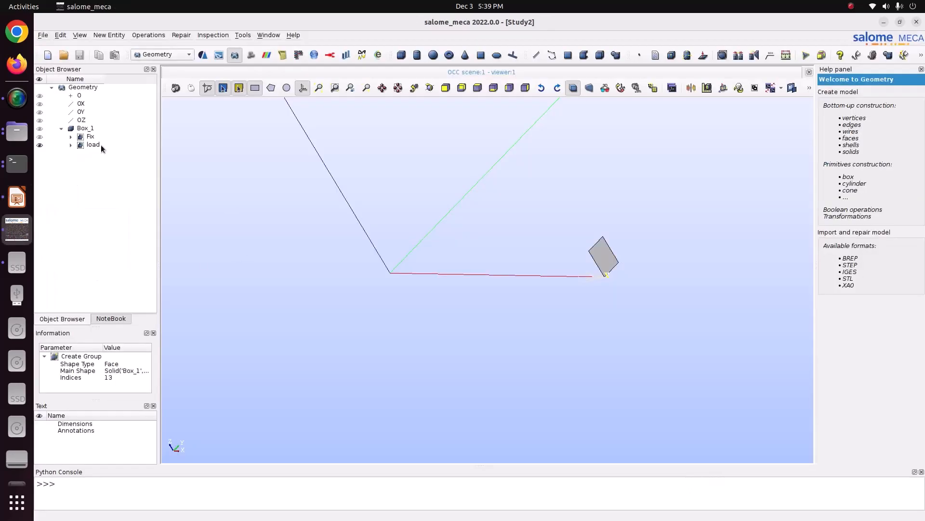
click(88, 131)
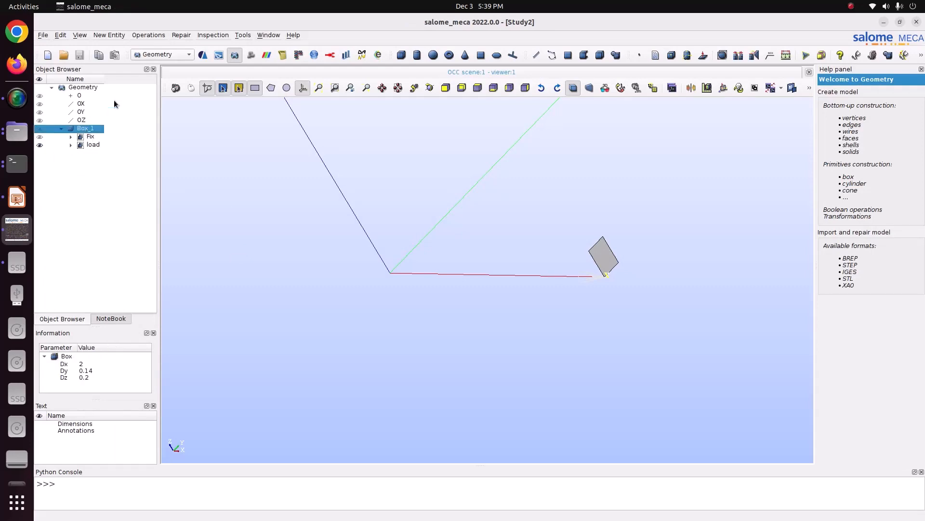
click(158, 55)
click(160, 67)
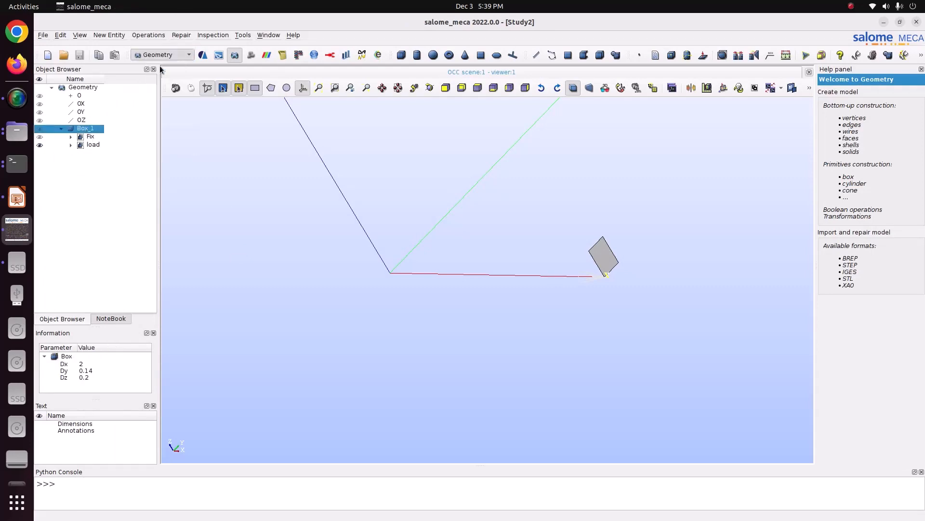
click(99, 36)
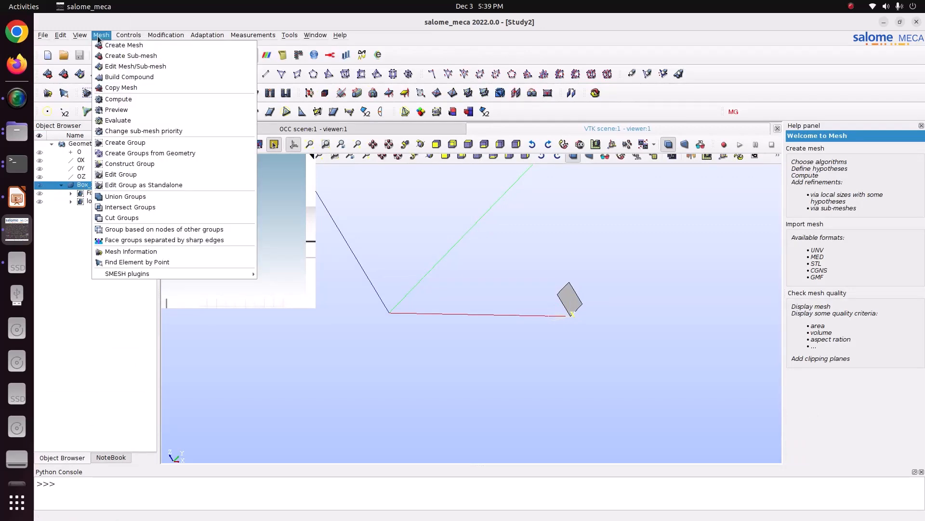
click(123, 45)
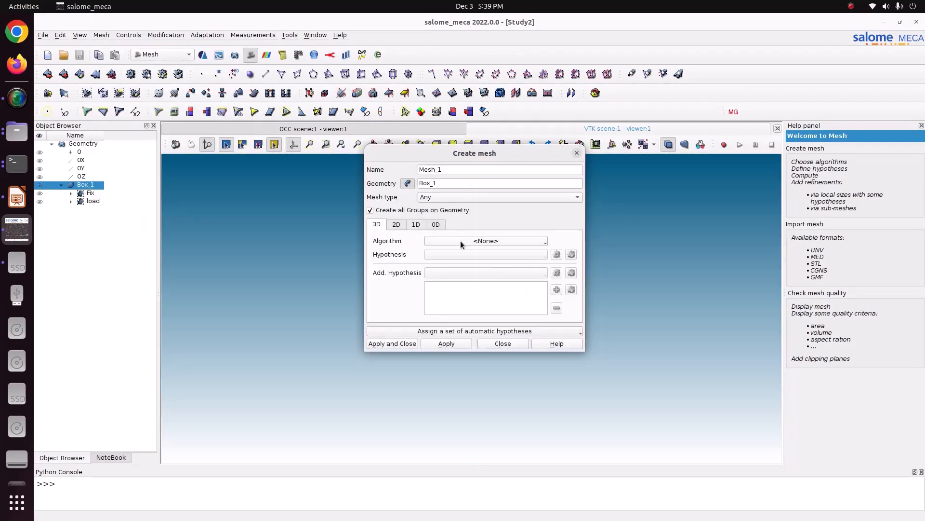
- Set the mesh algorithms to Hexahedron (i,j,k) for 3D and Quadrangle: Mapping for 2D
click(461, 241)
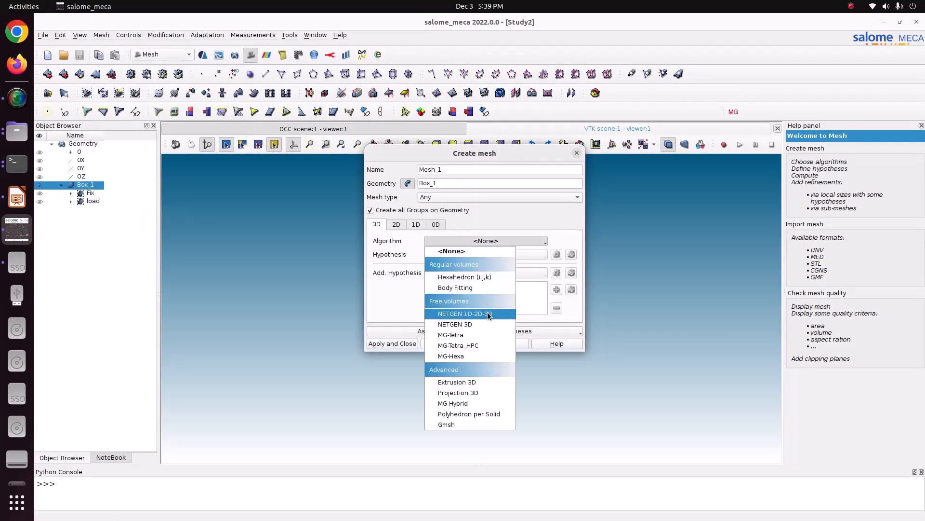
click(476, 278)
click(487, 258)
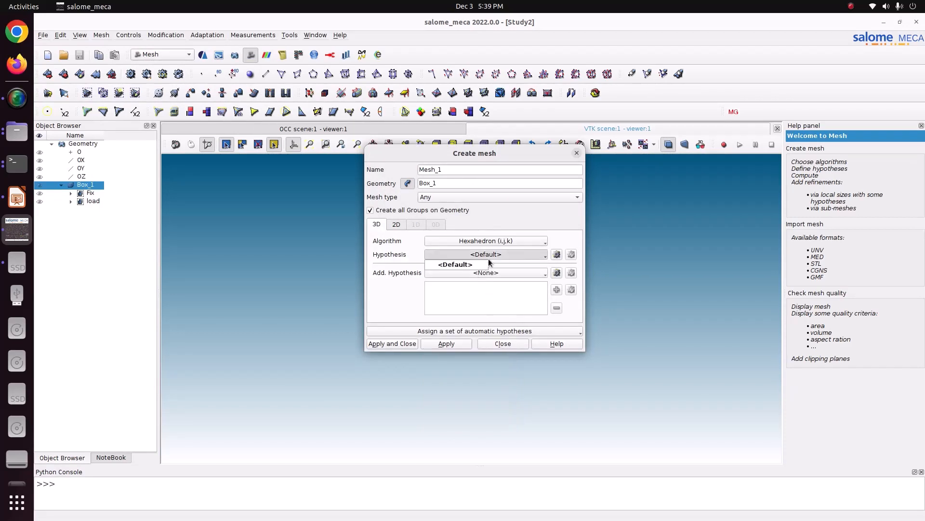
click(404, 224)
click(404, 225)
click(466, 241)
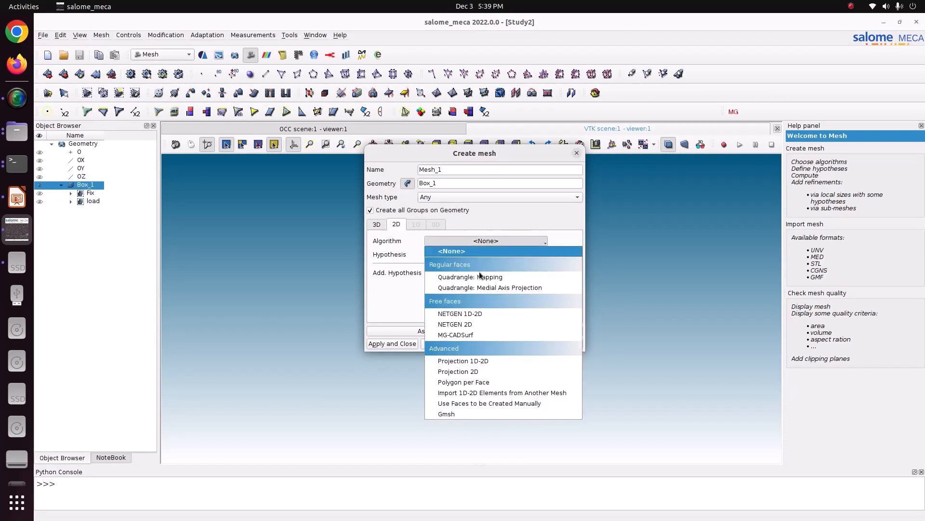
click(480, 277)
- Assign Wire Discretisation with a Local Length of 0.03 as the 1D definition and create the mesh
click(416, 224)
click(486, 241)
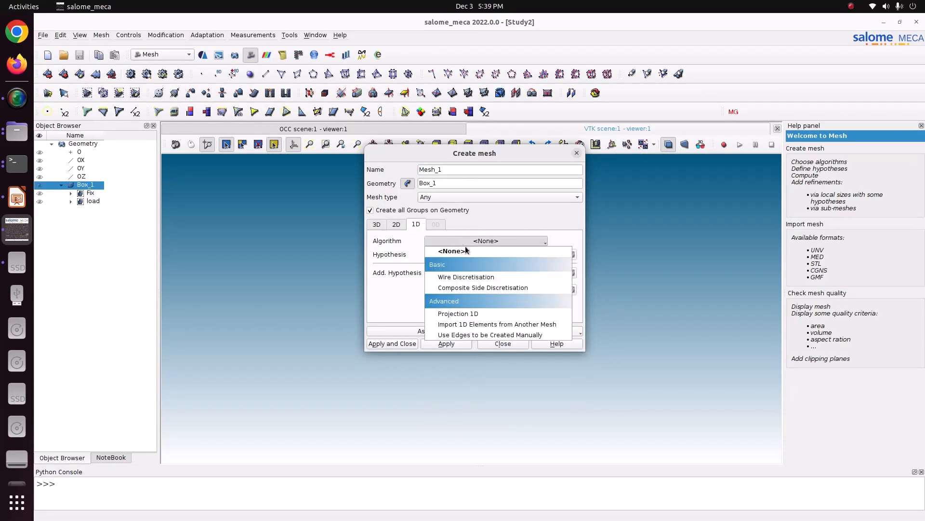
click(486, 277)
click(556, 254)
click(623, 284)
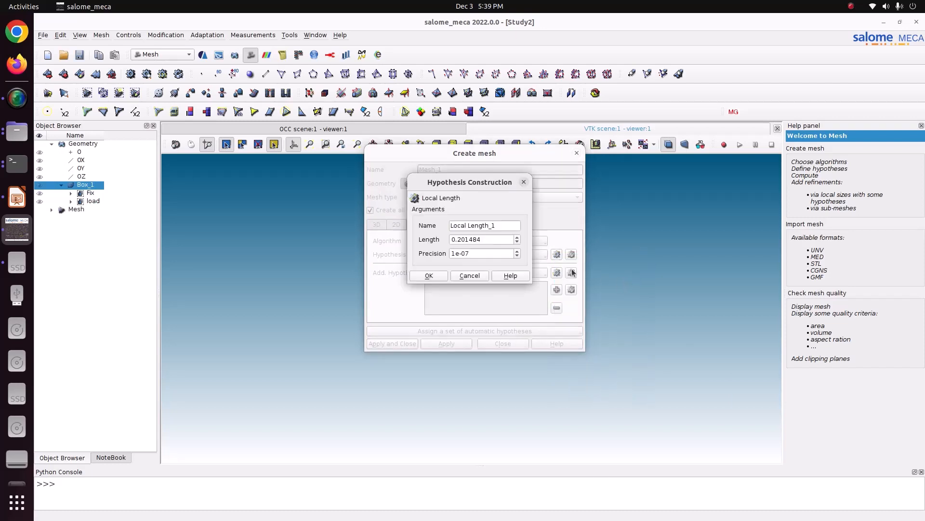
drag(492, 240, 297, 208)
text(0)
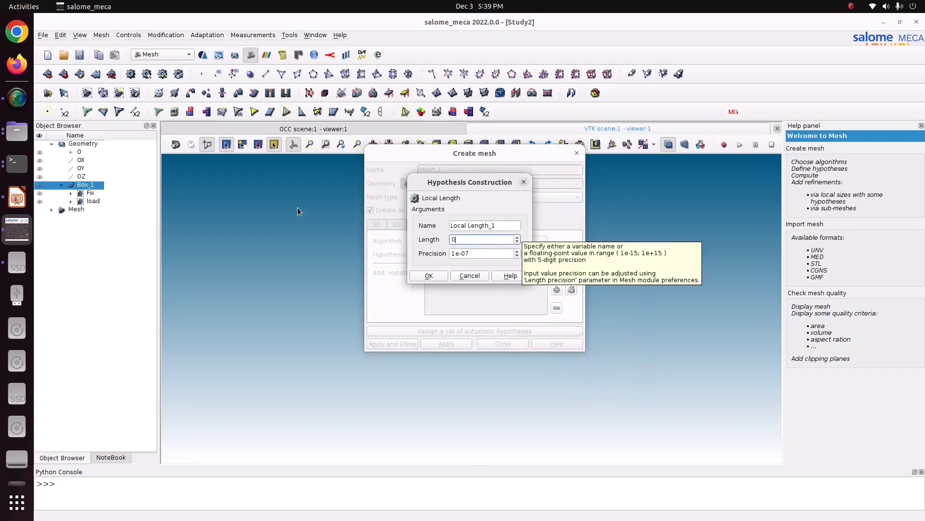
text(.03)
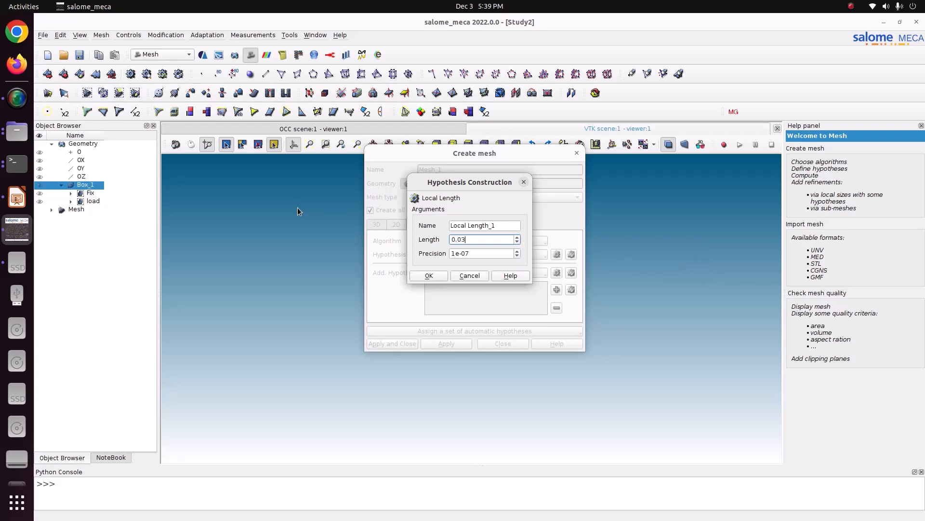
click(428, 276)
click(397, 343)
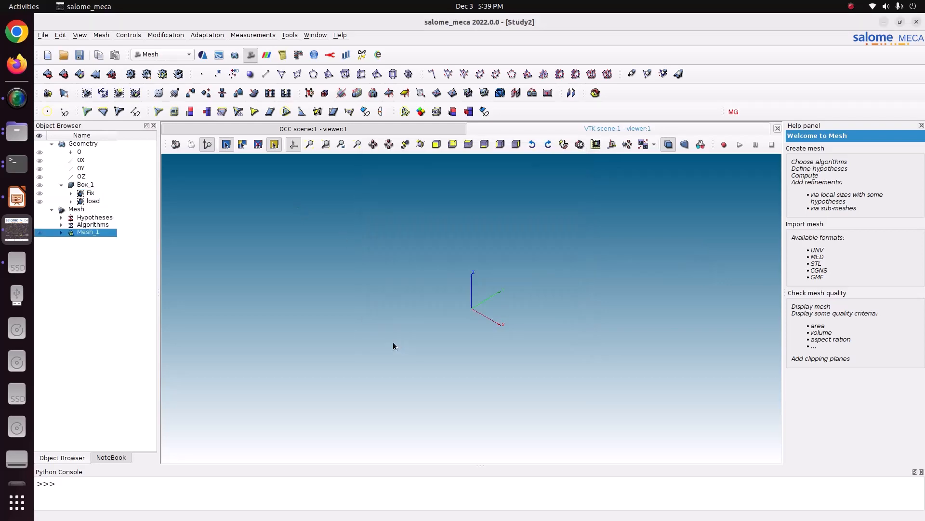
- Compute Mesh_1 and save the study
right_click(81, 236)
click(159, 283)
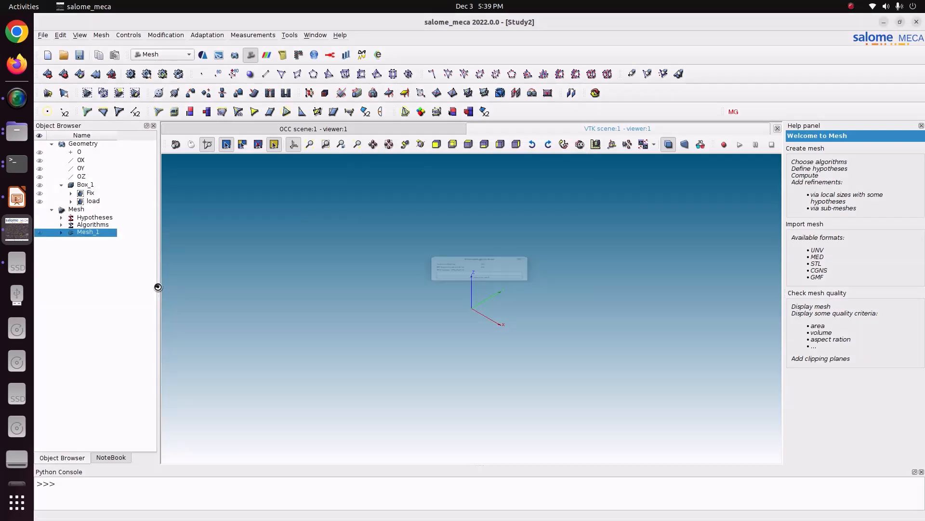
click(566, 390)
scroll(485, 314, up, 6)
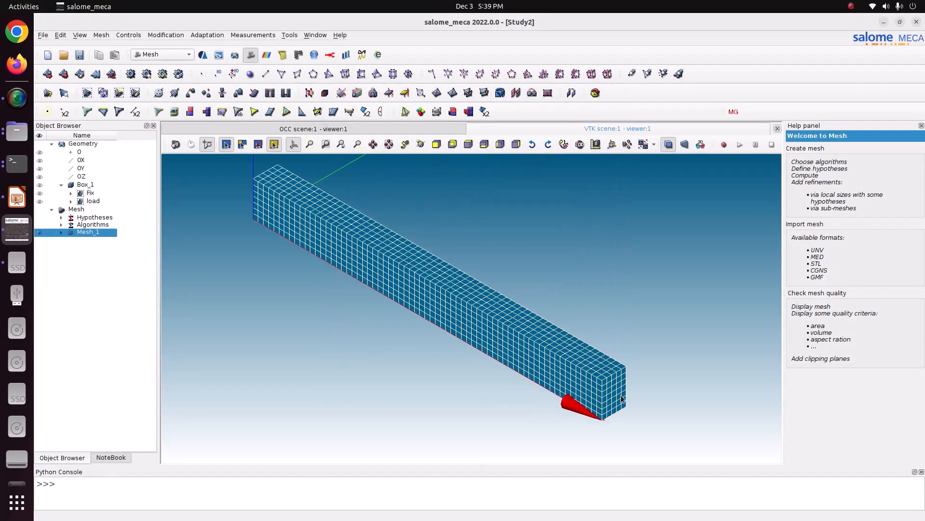
scroll(622, 396, down, 1)
key(ctrl+s)
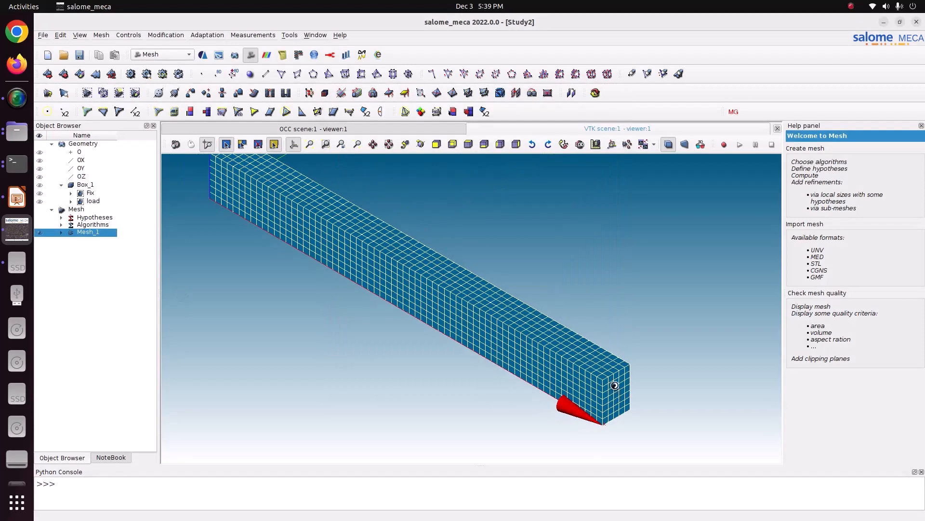
- Inspect the Fix and load face groups of Mesh_1 on their own, with the full mesh hidden
click(17, 197)
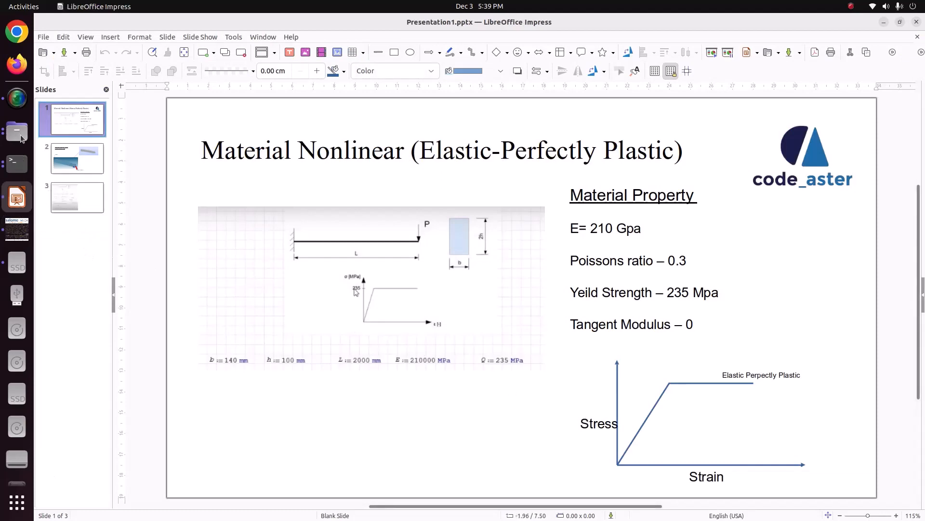
click(17, 229)
click(61, 232)
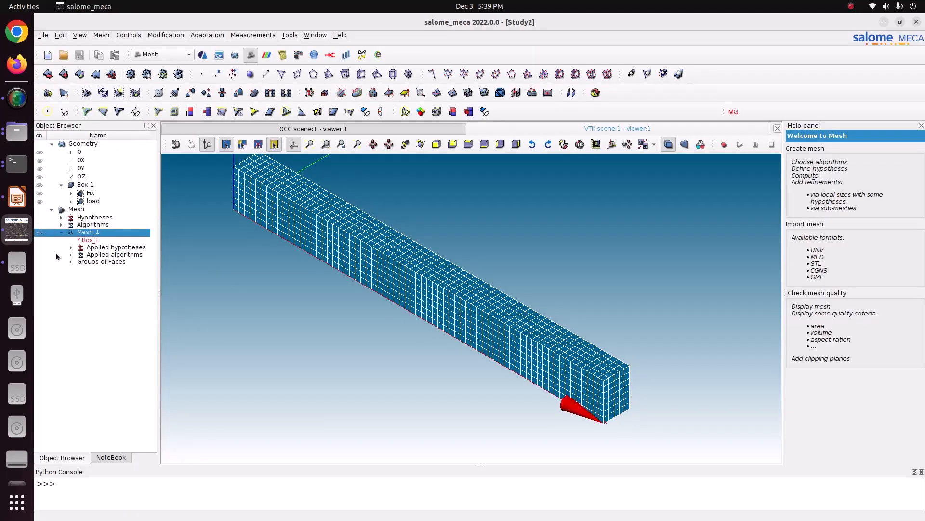
click(40, 269)
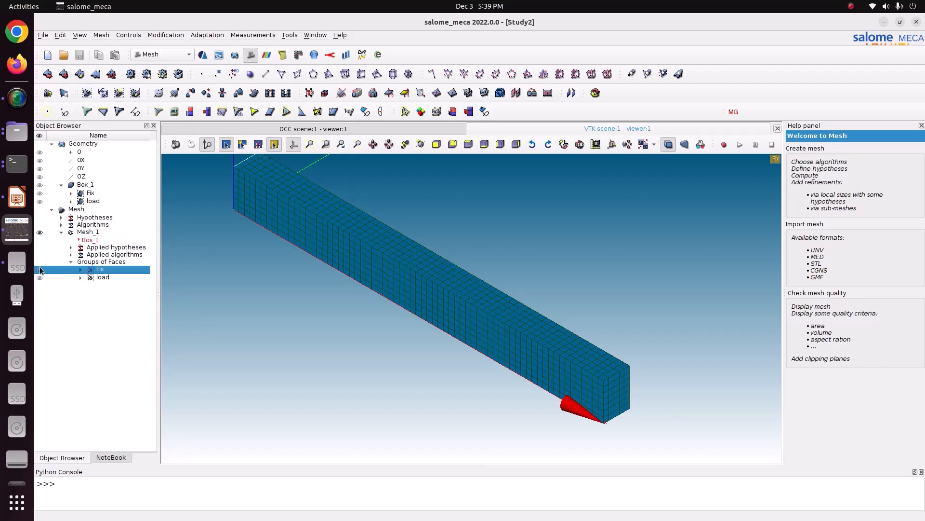
click(39, 232)
click(40, 277)
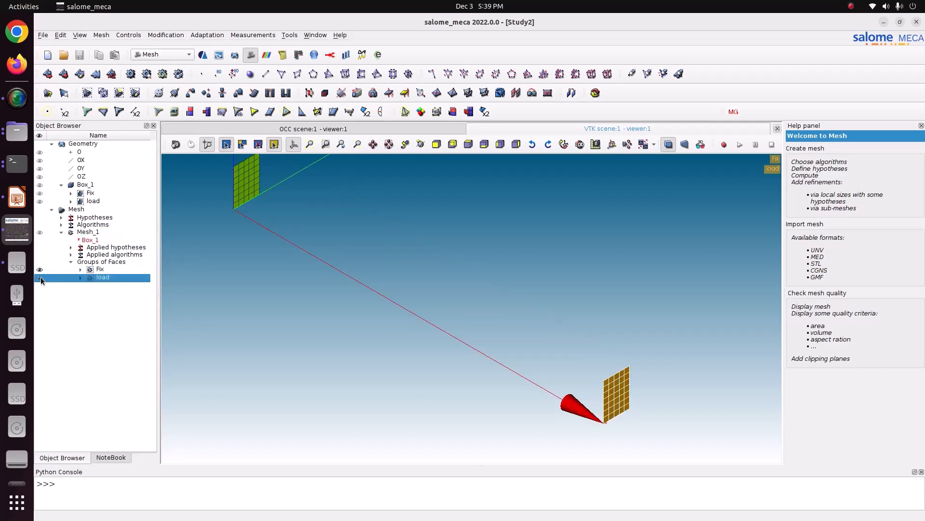
click(40, 269)
click(40, 277)
- Switch to the AsterStudy module and save the study
click(81, 232)
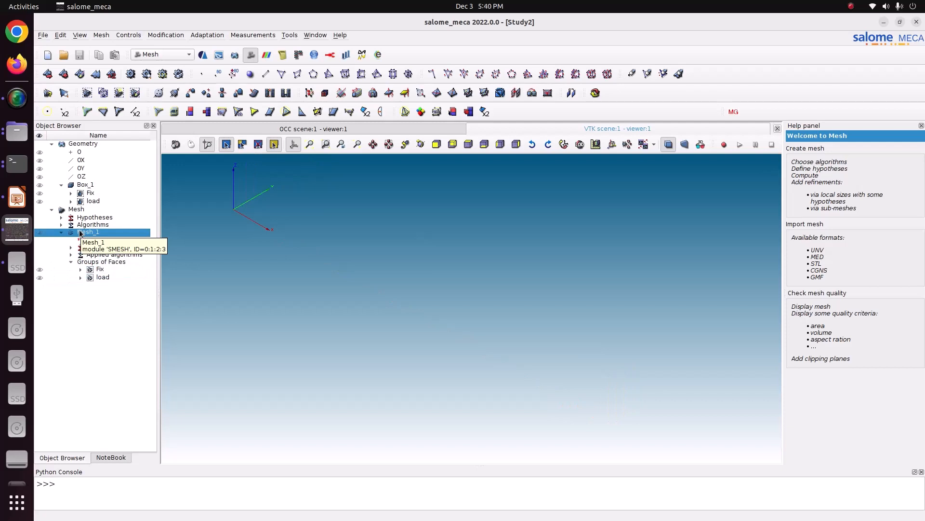
click(159, 28)
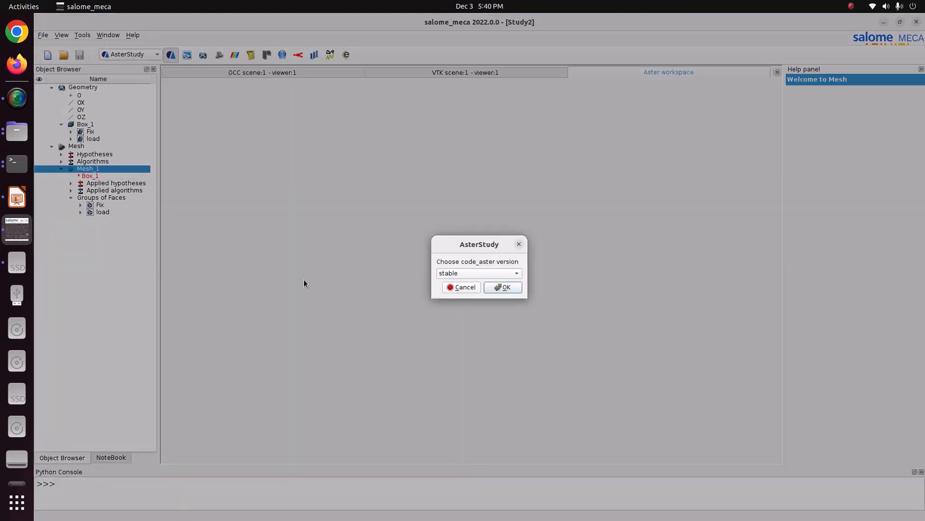
click(487, 288)
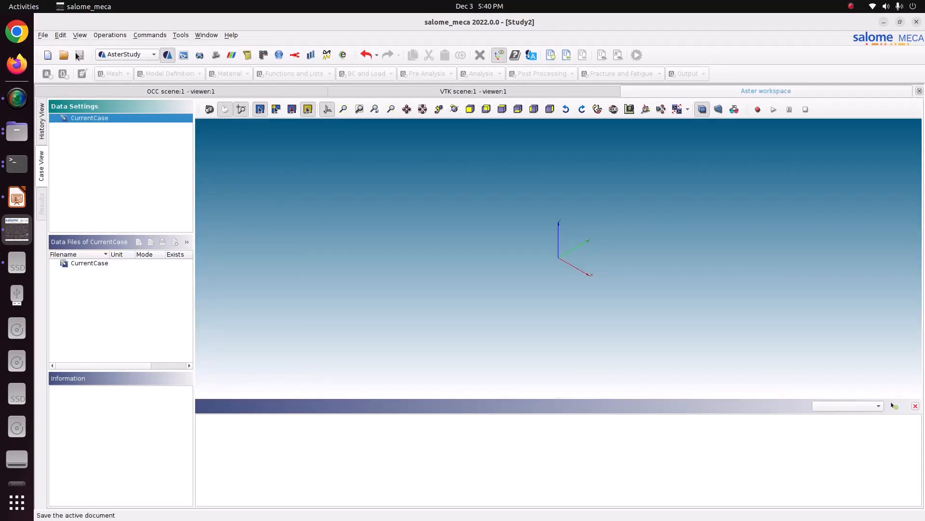
click(77, 55)
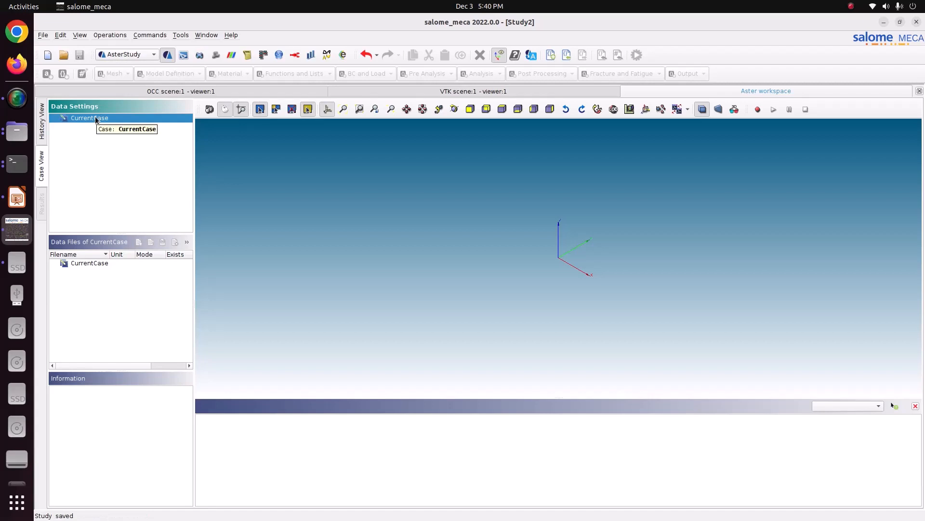
- Add a stage to CurrentCase and read Mesh_1 into it with the Med file format
right_click(95, 119)
click(122, 125)
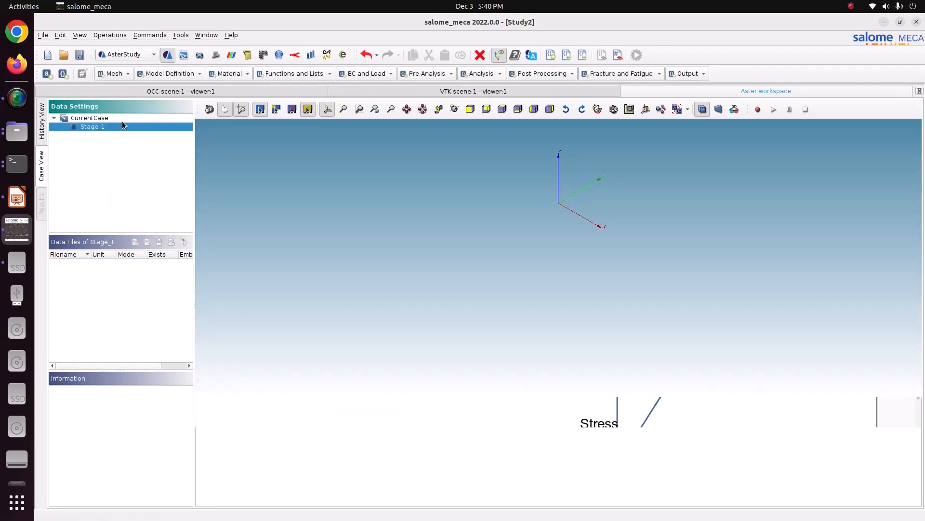
click(110, 73)
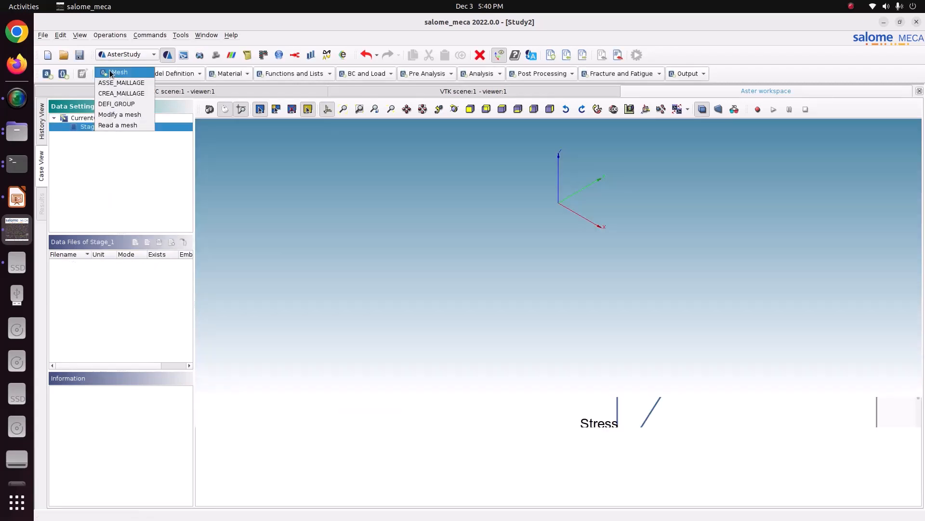
click(127, 125)
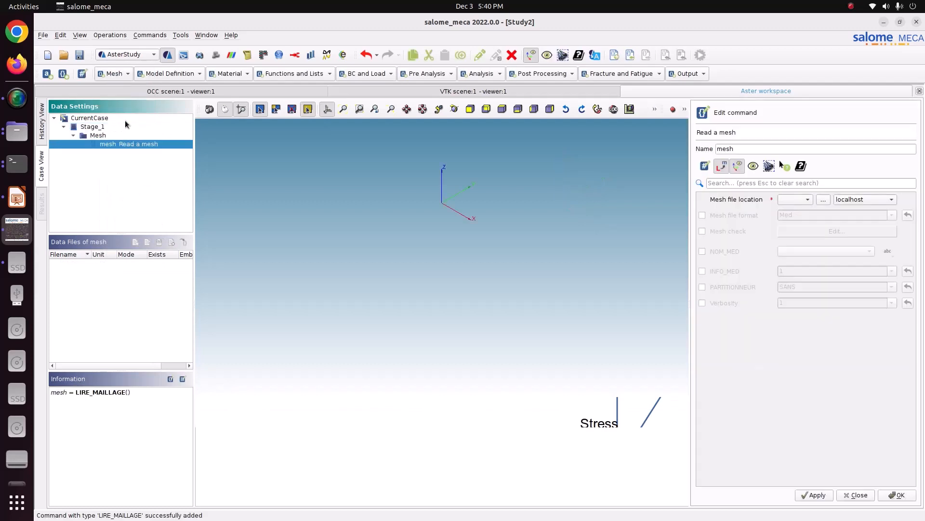
click(794, 202)
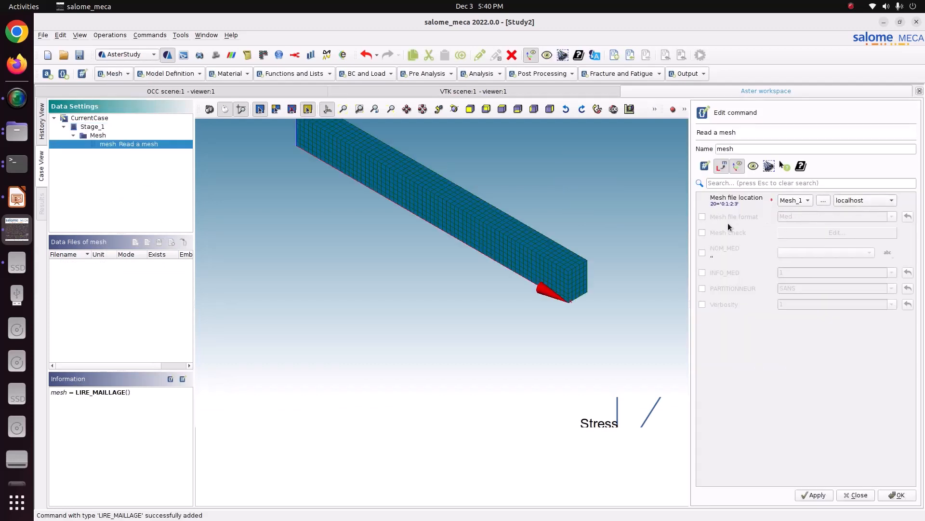
click(715, 220)
click(815, 494)
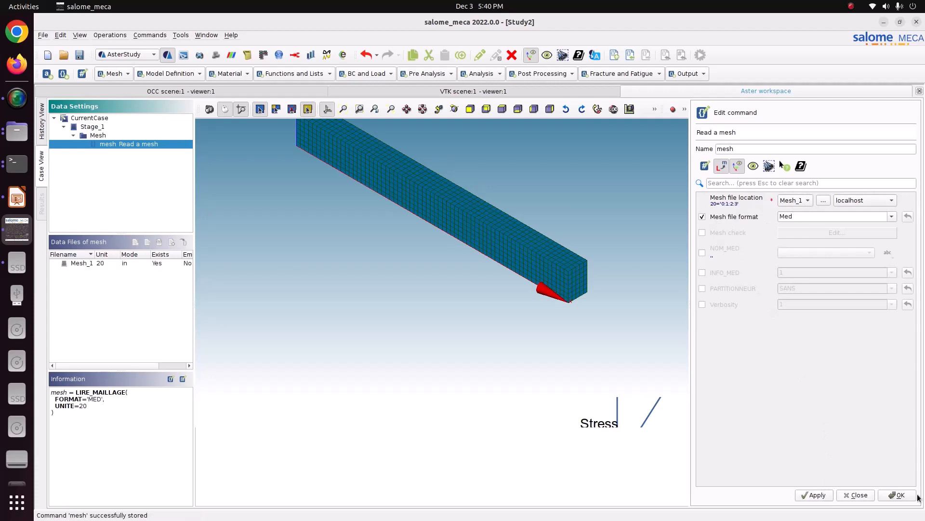
- Add an Assign finite element command on the mesh and create one finite element assignment in it
click(407, 110)
drag(431, 196, 494, 300)
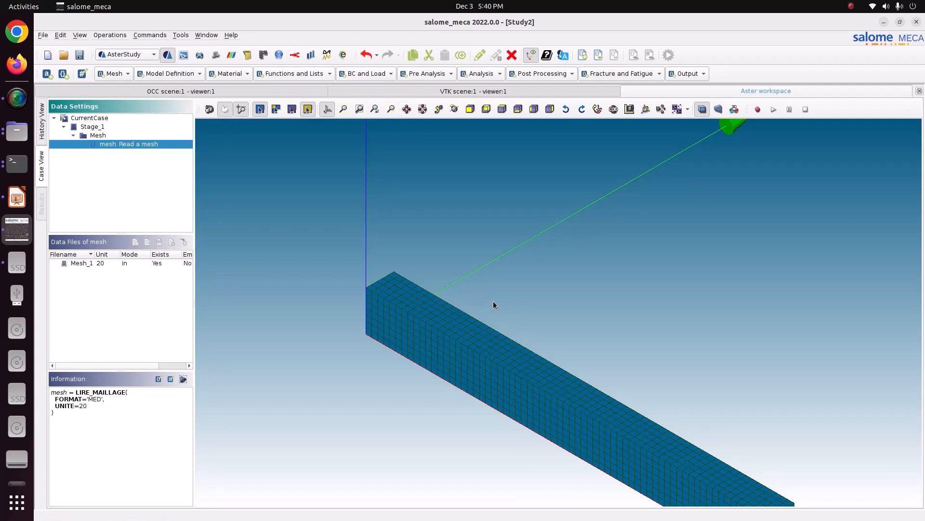
click(147, 78)
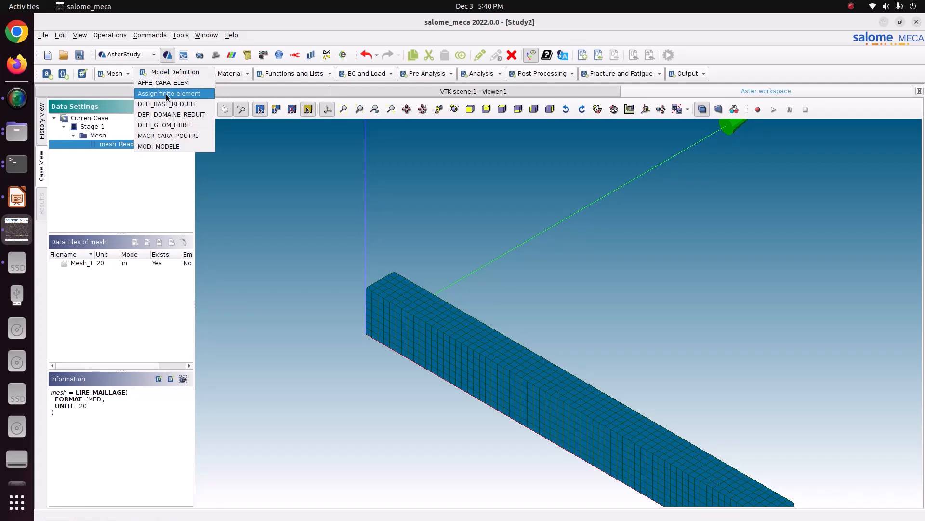
click(159, 93)
click(758, 223)
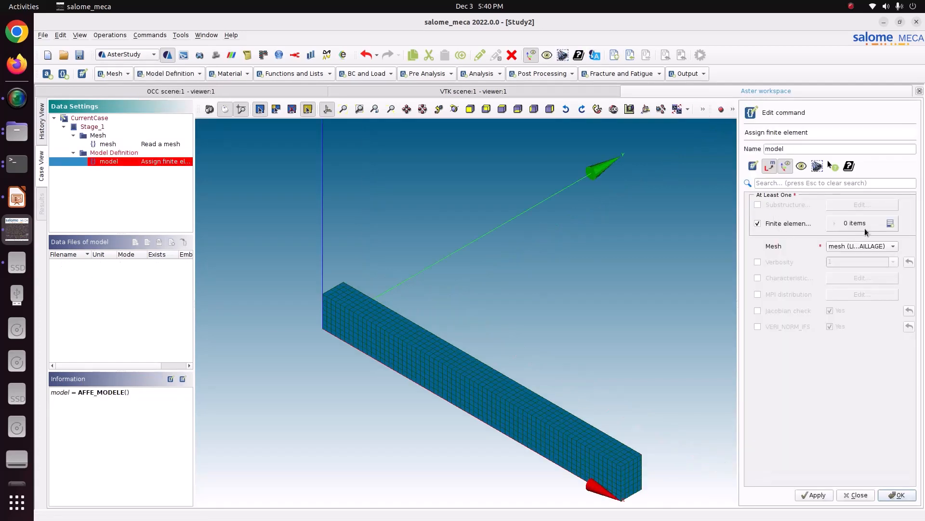
click(890, 223)
click(861, 245)
- Apply the finite element assignment everywhere with the Mechanic phenomenon and 3D modelisation, and store the model command
click(794, 221)
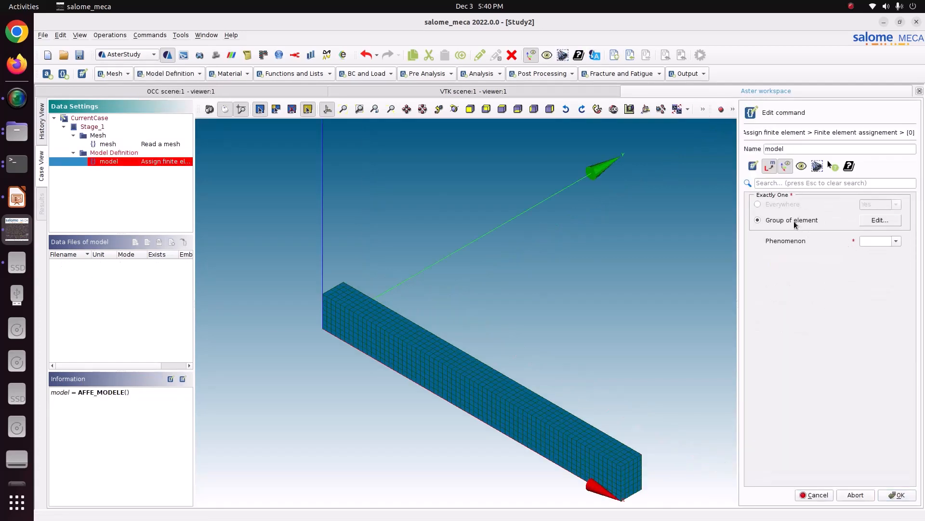
click(784, 210)
click(896, 241)
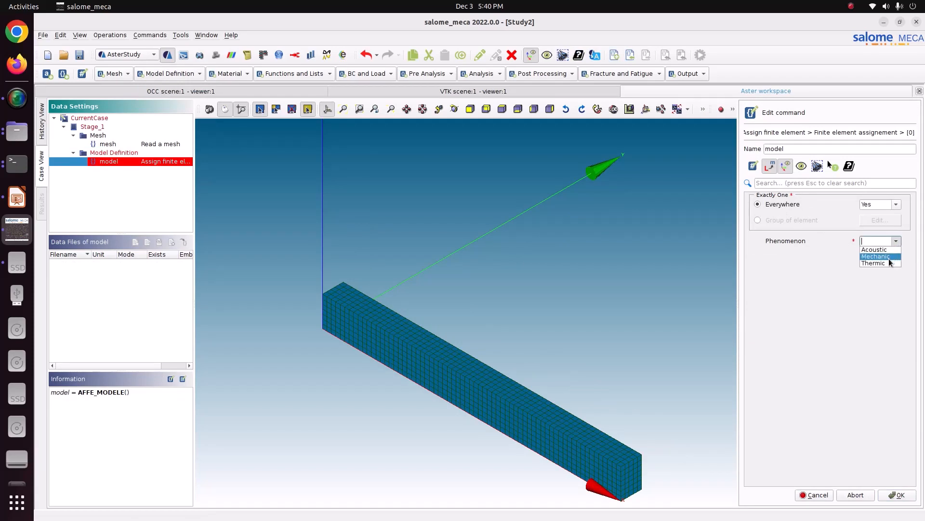
click(892, 256)
click(897, 260)
click(863, 312)
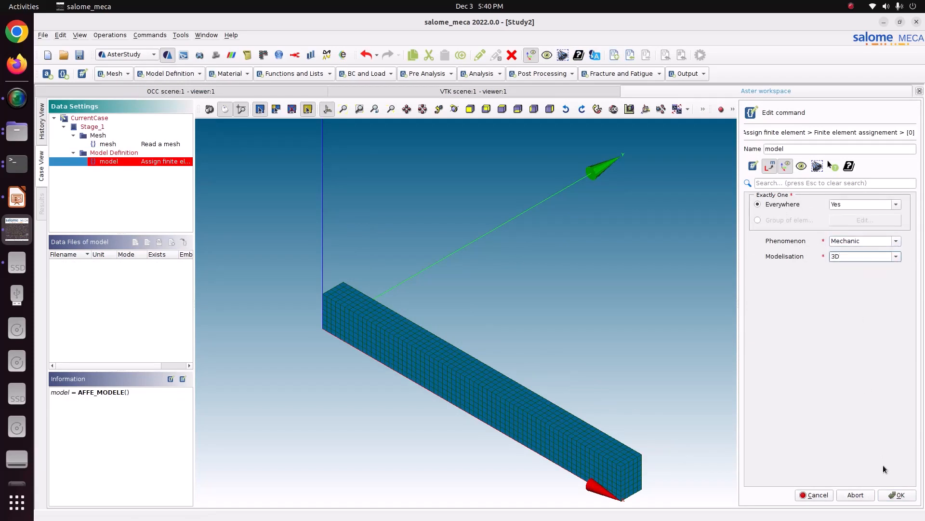
click(898, 497)
click(830, 499)
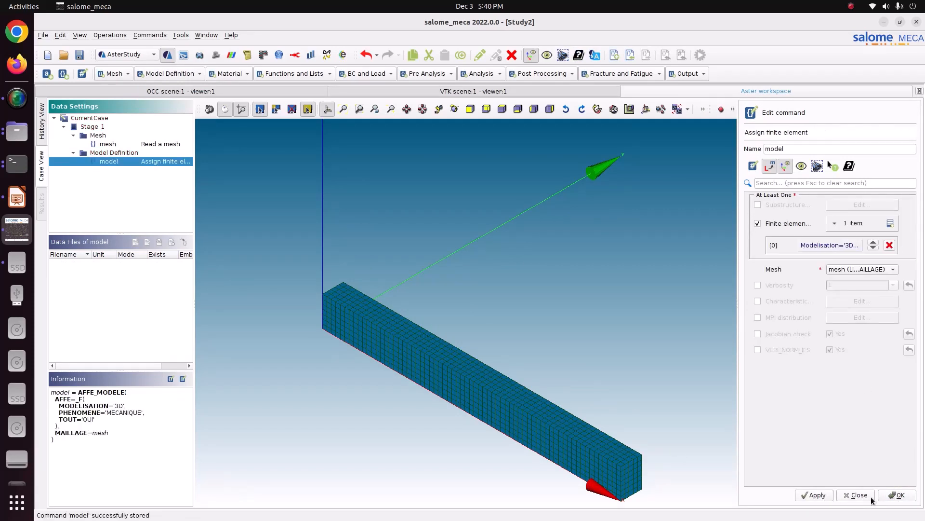
click(902, 497)
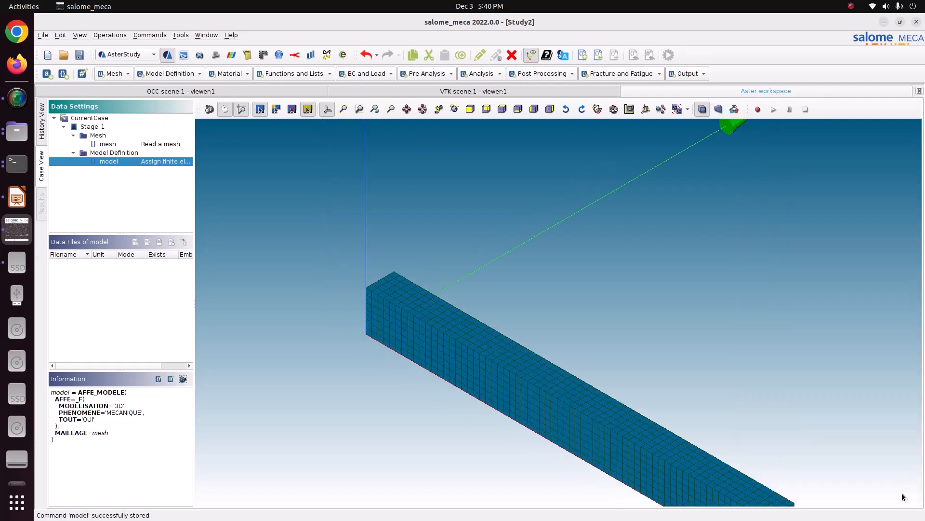
- Define a material with linear isotropic elasticity, using a Young's modulus of 210e9 and a Poisson's ratio of 0.3
click(228, 74)
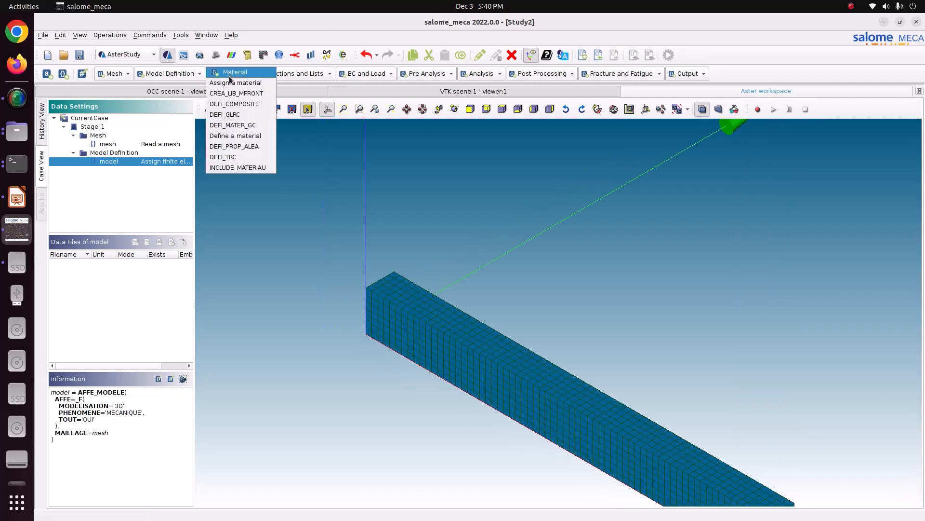
click(230, 135)
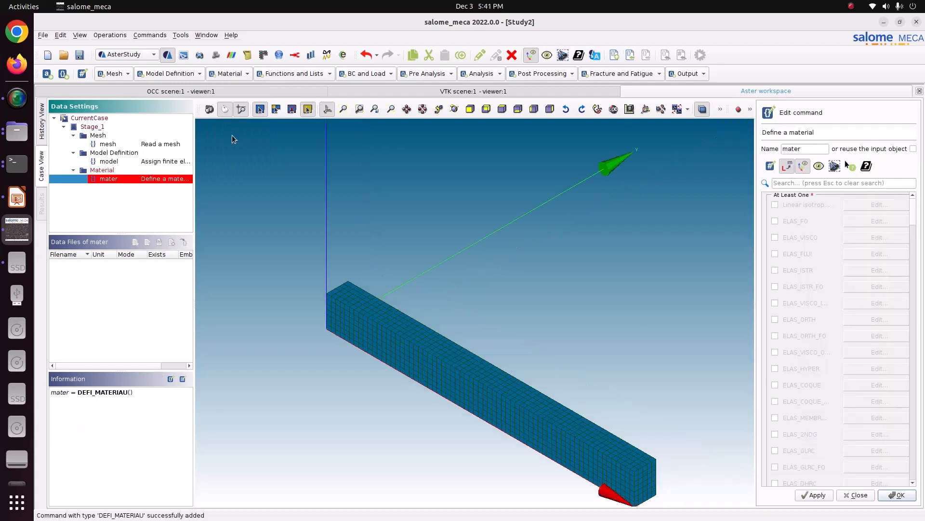
click(821, 208)
click(867, 207)
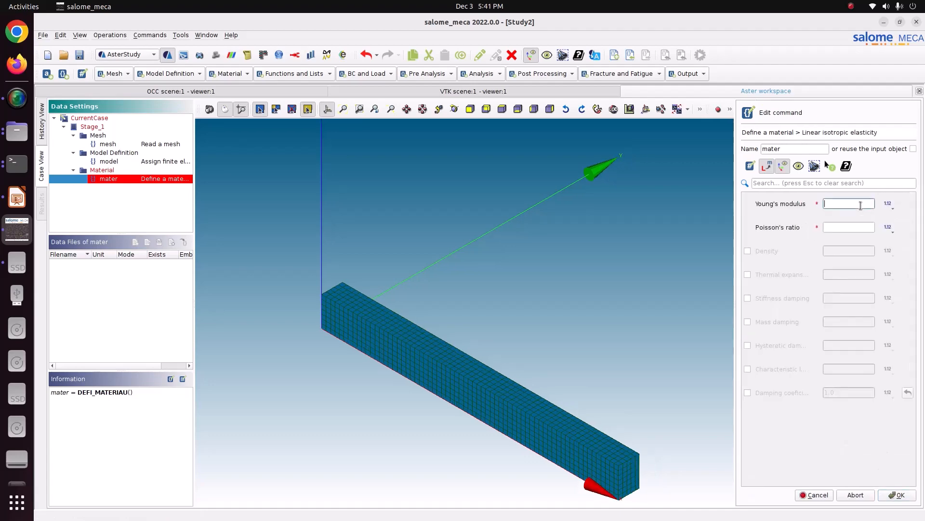
click(17, 197)
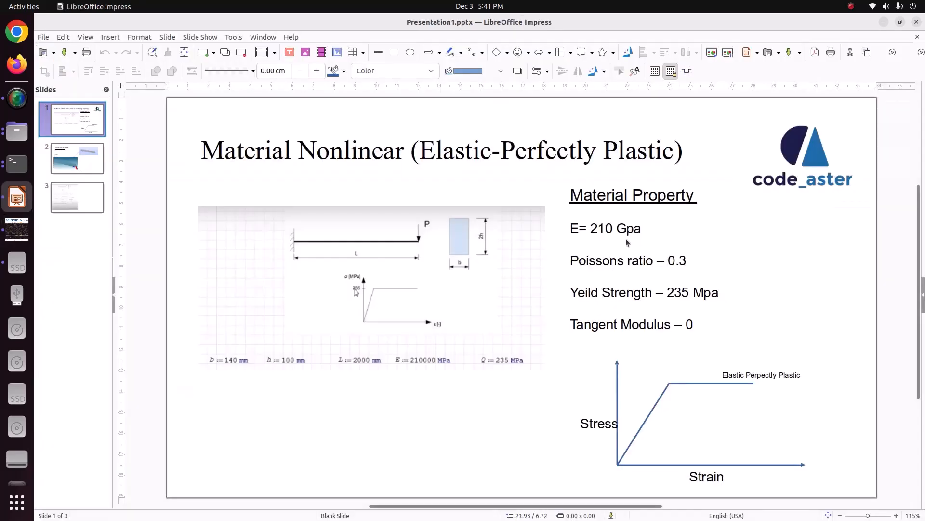
click(19, 231)
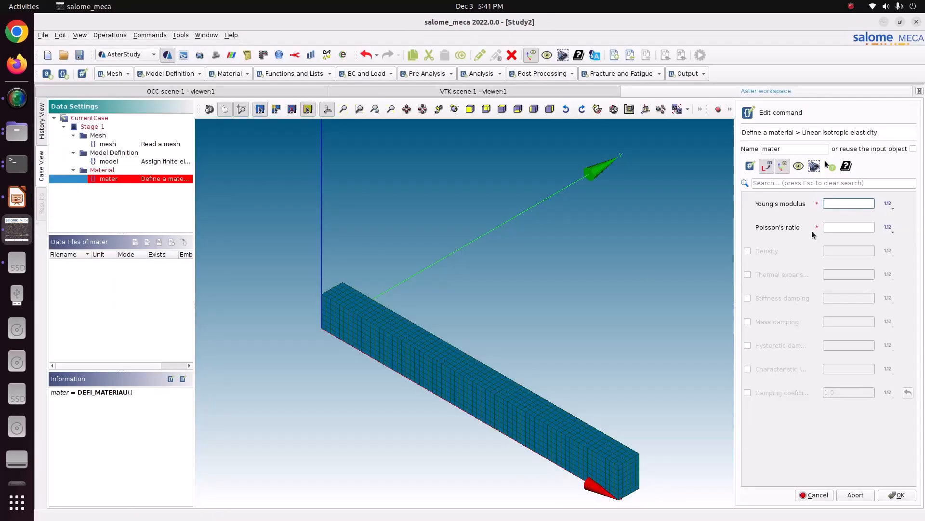
text(210e9)
click(848, 227)
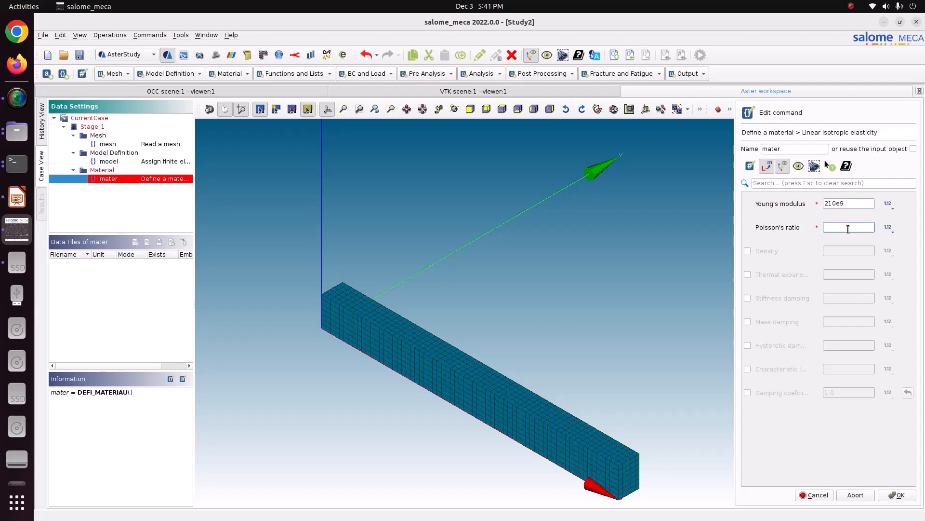
text(0.3)
click(896, 495)
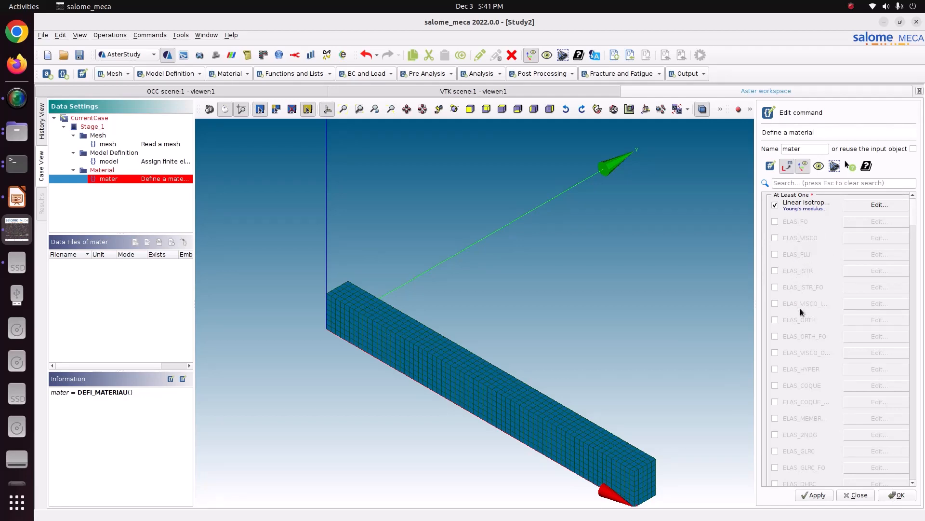
- Enable ECRO_LINE for the material and set D_SIGM_EPSI to 0 and SY to 235e6
scroll(804, 328, down, 1)
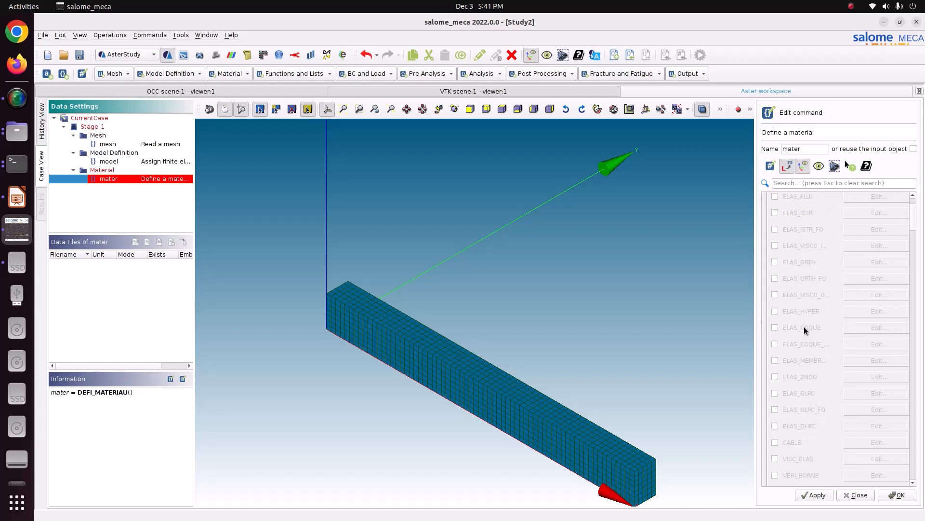
scroll(804, 330, down, 2)
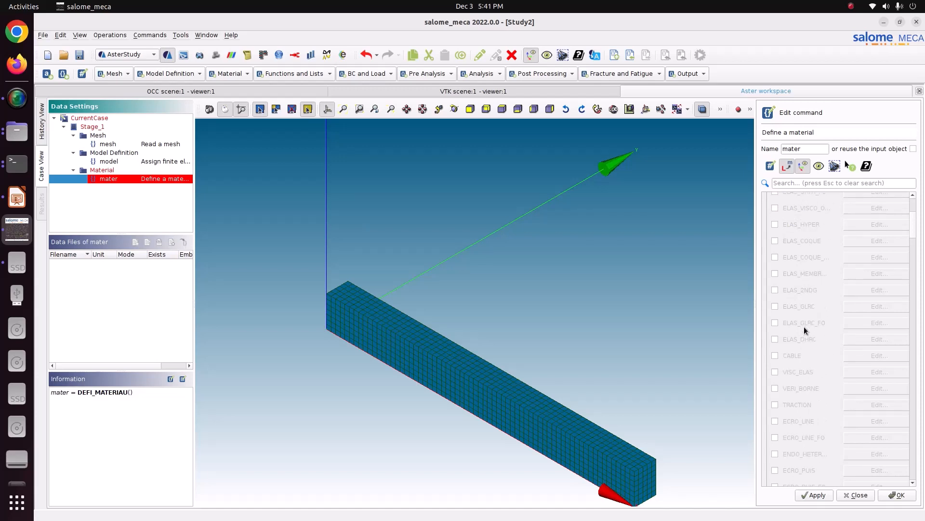
click(789, 422)
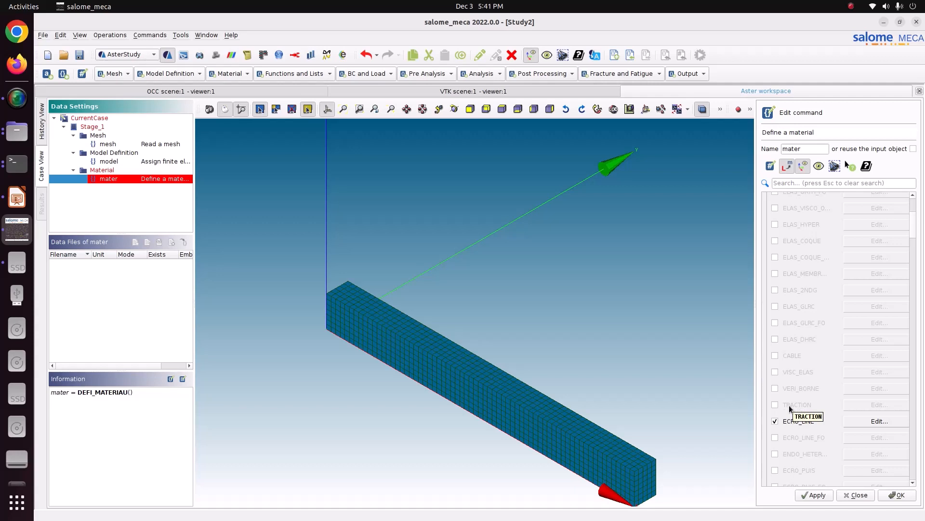
click(876, 424)
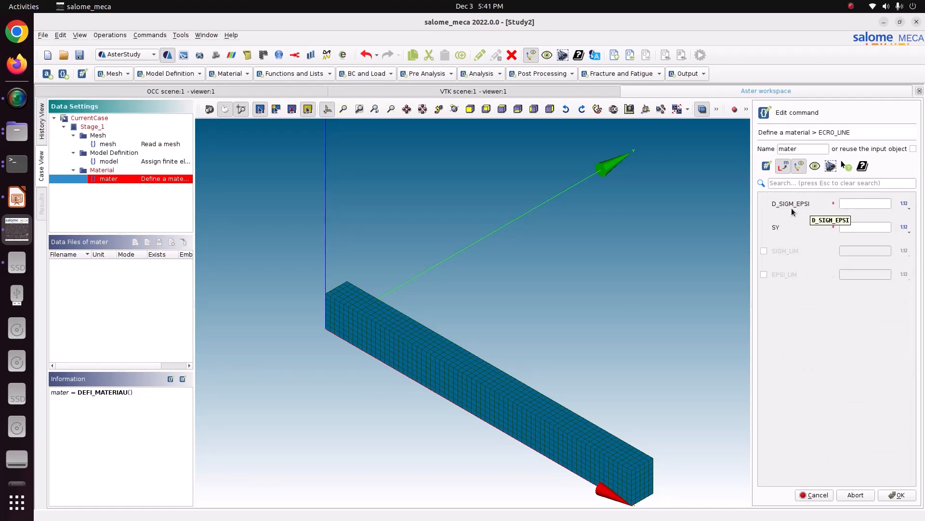
click(842, 203)
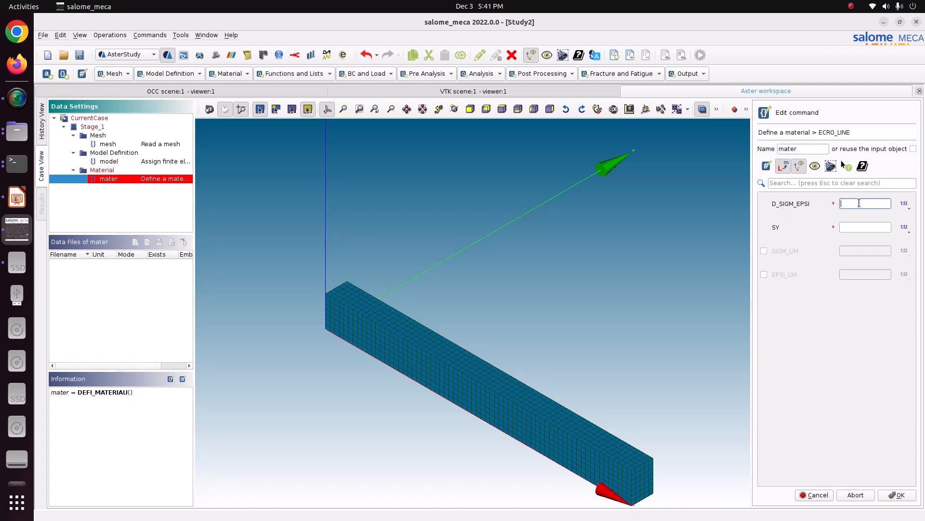
text(0)
click(856, 226)
click(17, 195)
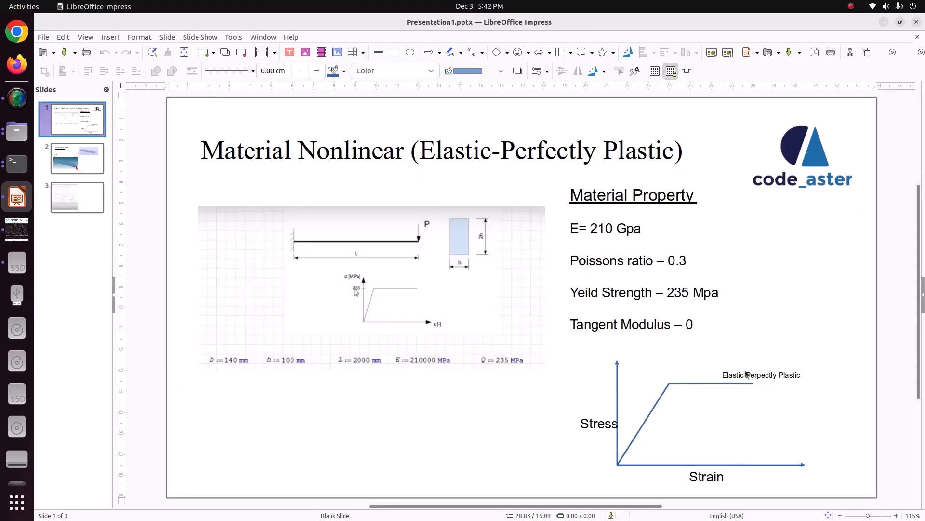
click(16, 229)
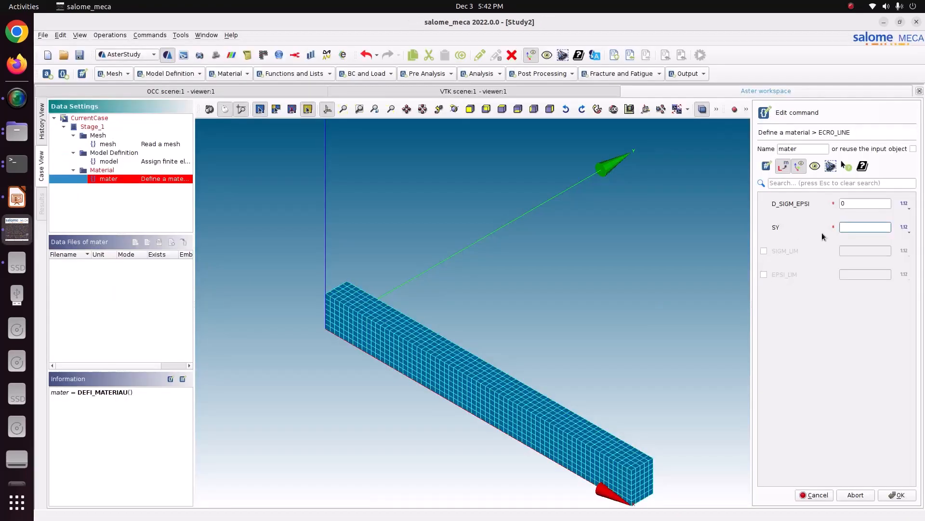
text(235e6)
click(893, 496)
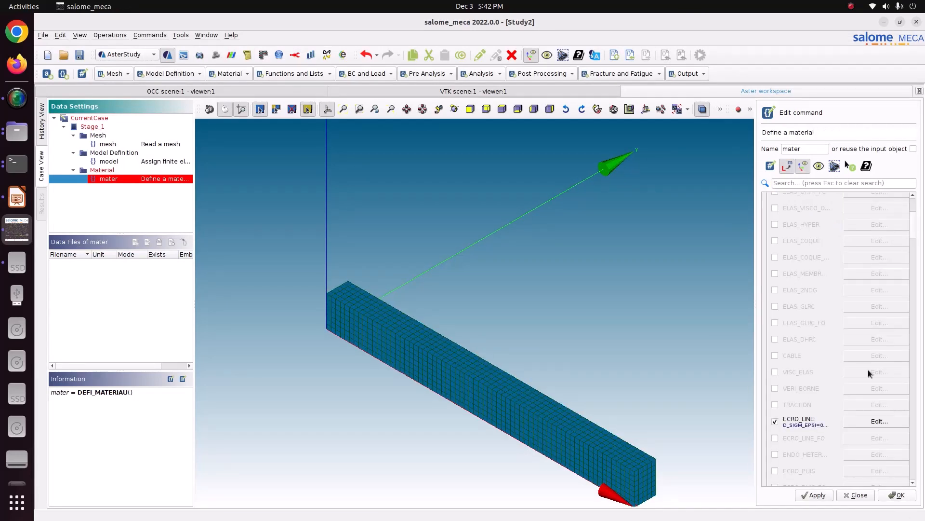
- Store the material definition and check its ECRO_LINE and ELAS parameters in the command text
scroll(869, 369, up, 5)
scroll(863, 366, down, 7)
click(815, 497)
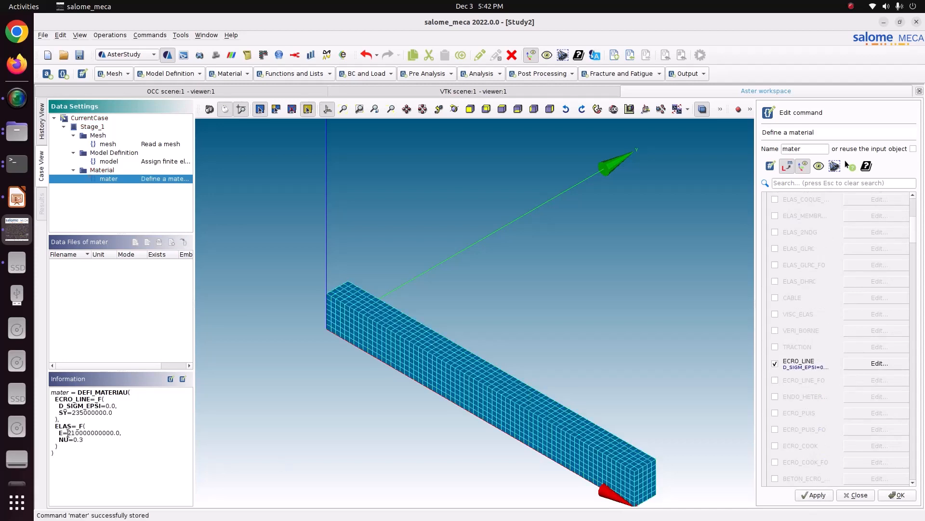
drag(99, 443, 120, 415)
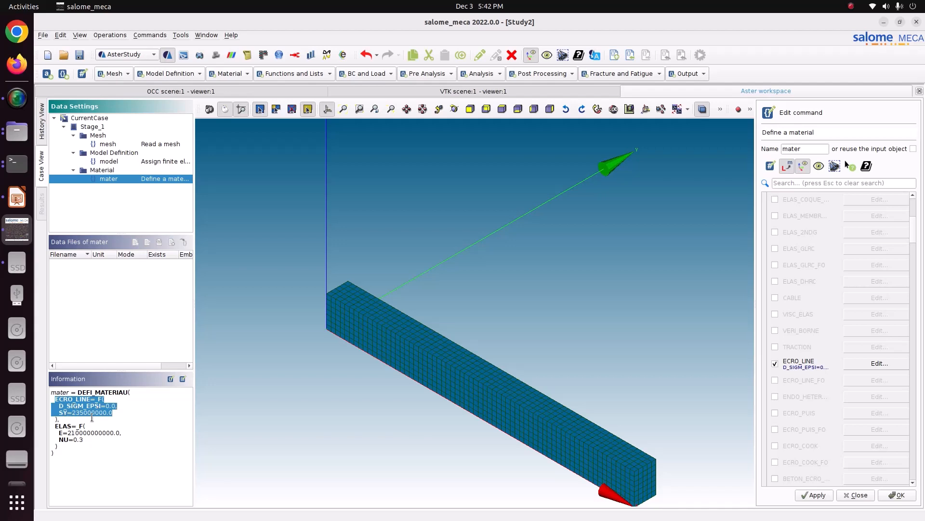
click(811, 495)
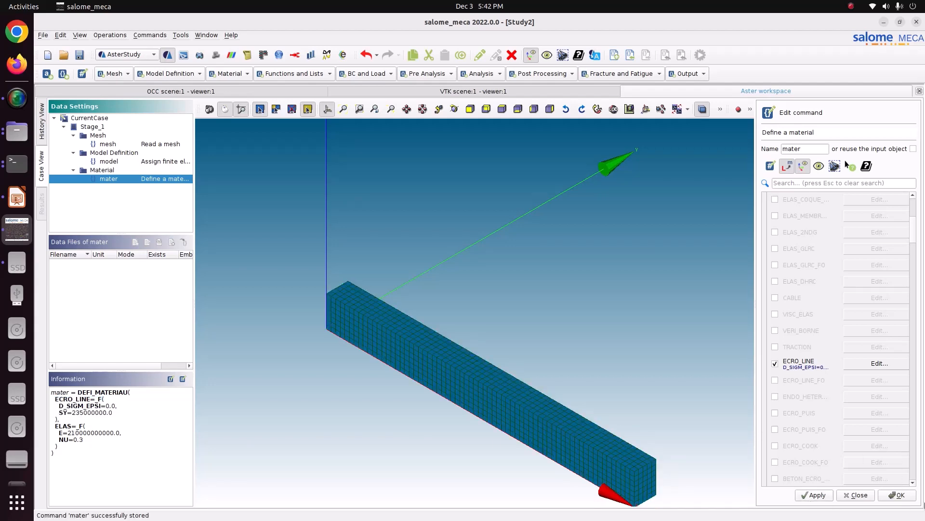
click(910, 496)
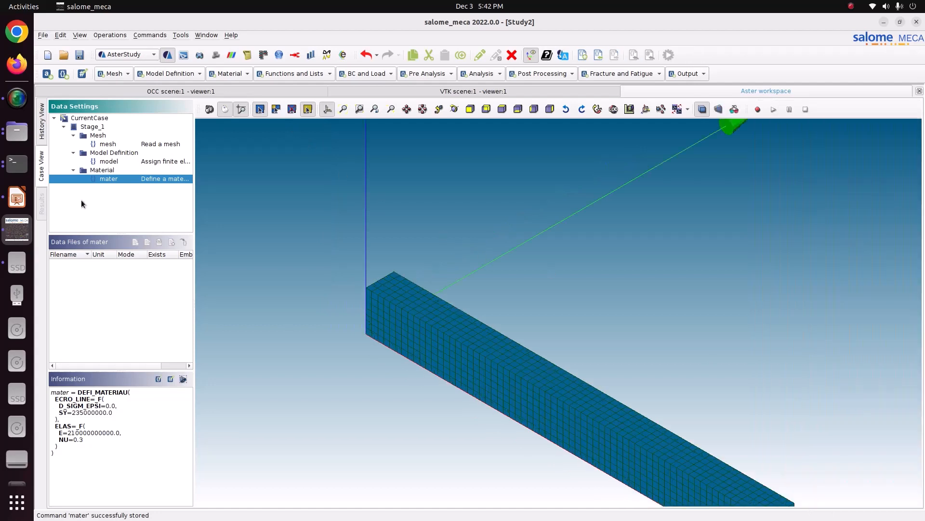
- Add a material assignment using the existing mesh and model, assign mater everywhere, and store the command
click(234, 73)
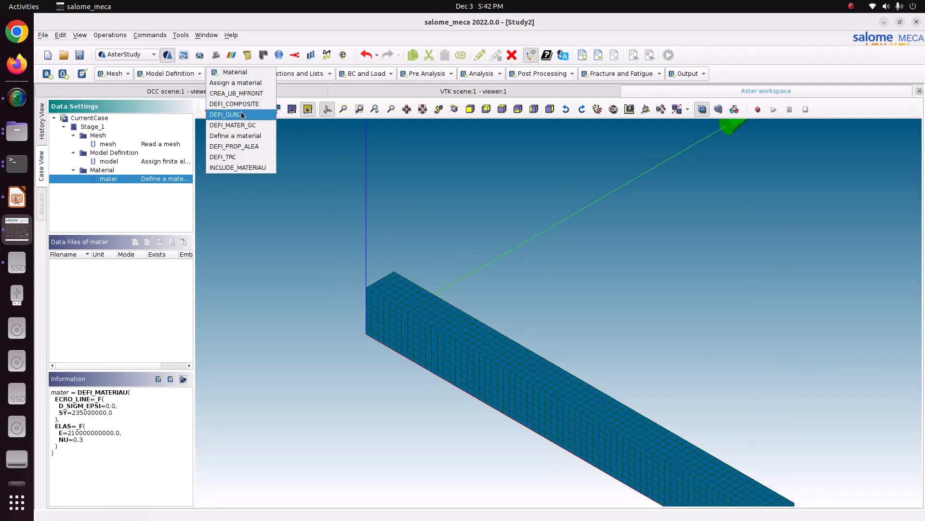
click(242, 82)
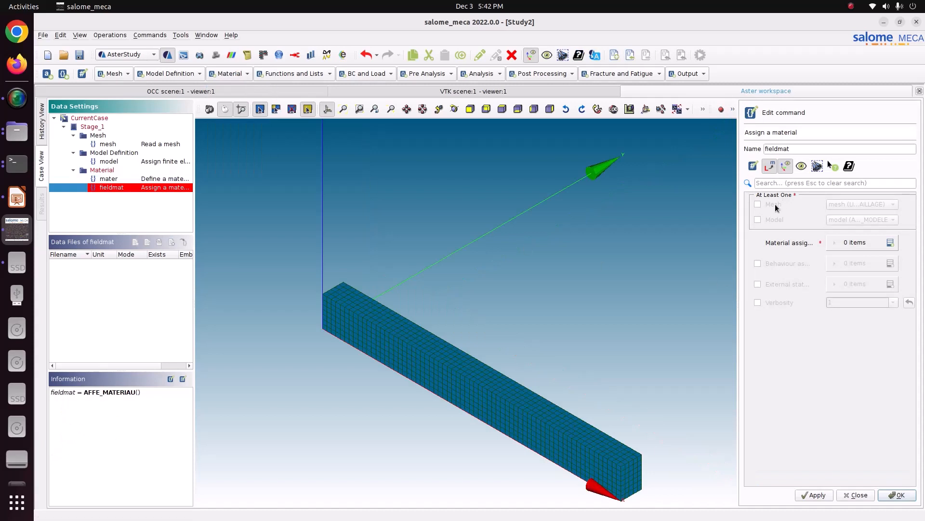
click(776, 220)
click(891, 243)
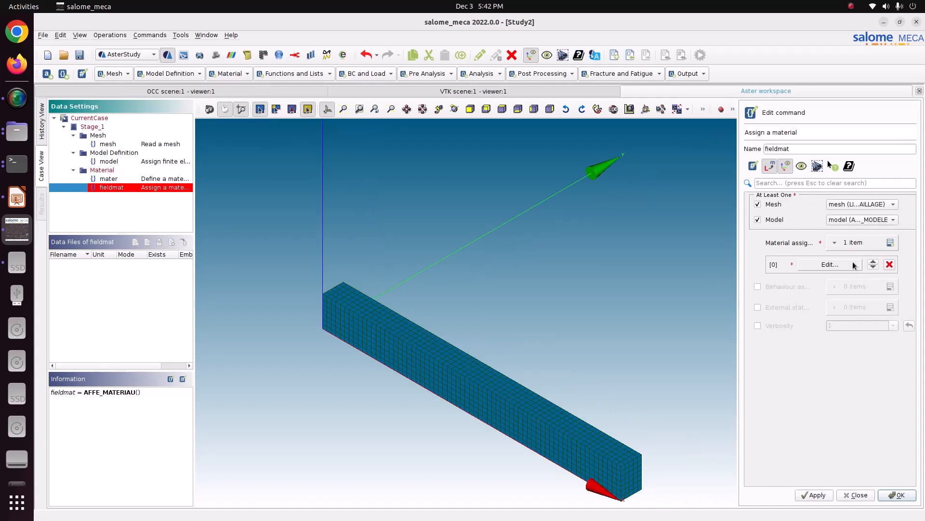
click(850, 266)
click(796, 205)
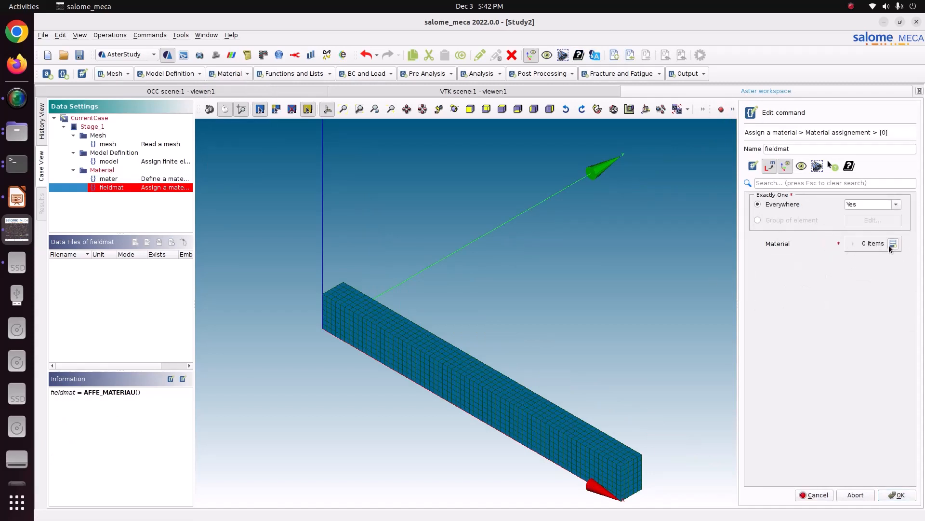
click(893, 244)
click(897, 495)
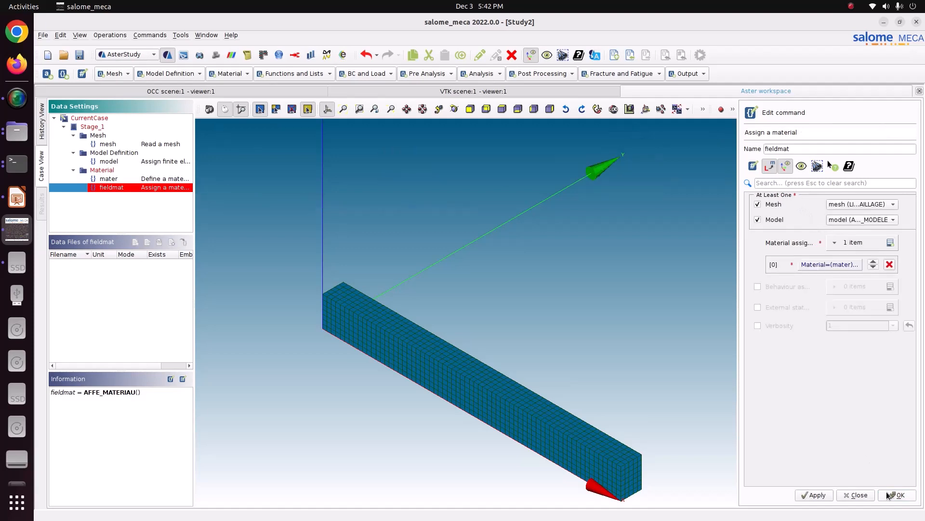
click(815, 495)
click(883, 495)
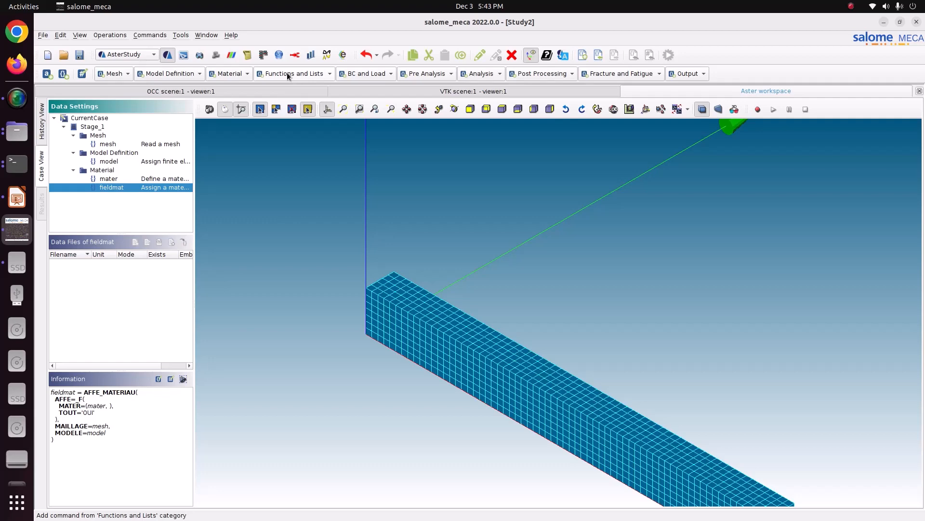
- Add a Define function command that uses coordinates, with Time as the parameter name
click(287, 73)
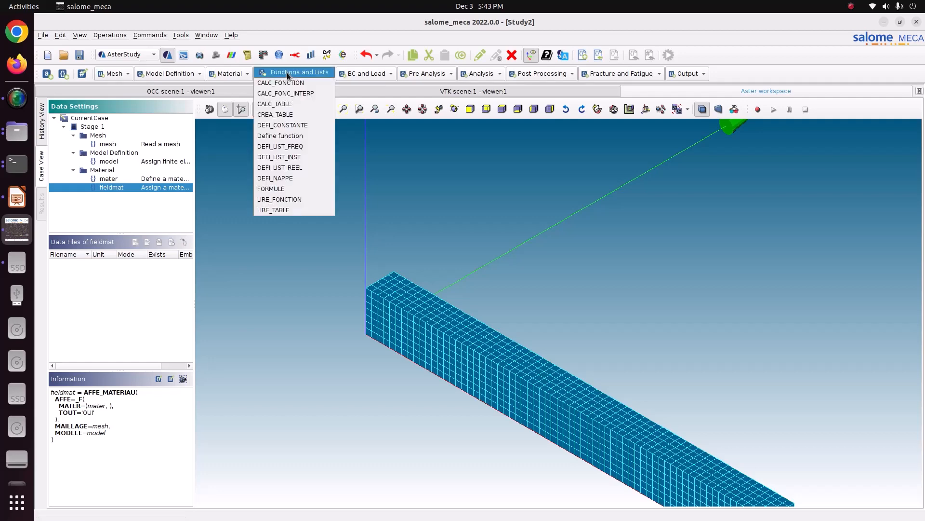
click(286, 138)
click(768, 205)
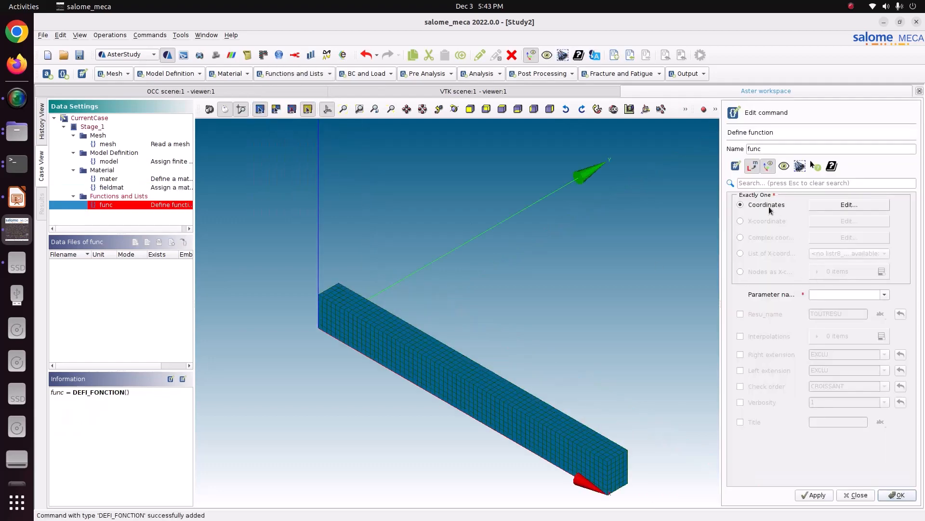
click(885, 295)
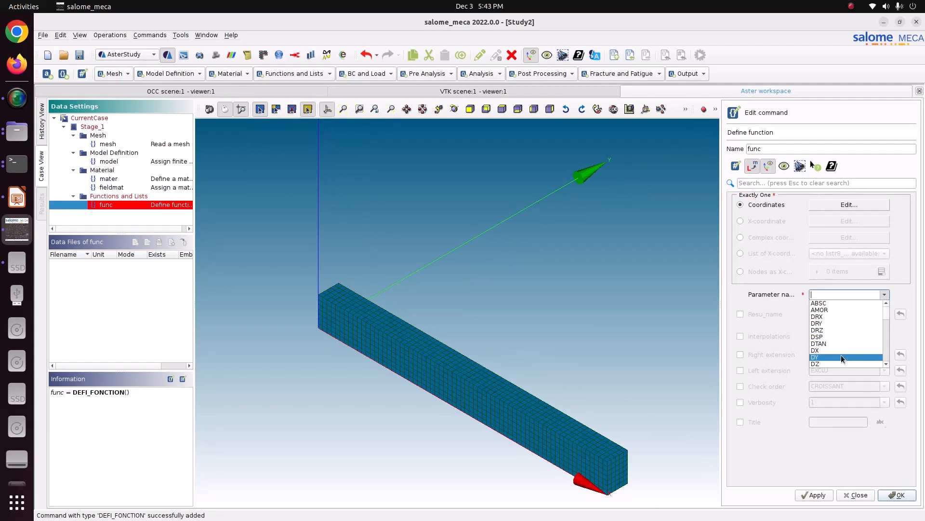
scroll(840, 355, down, 5)
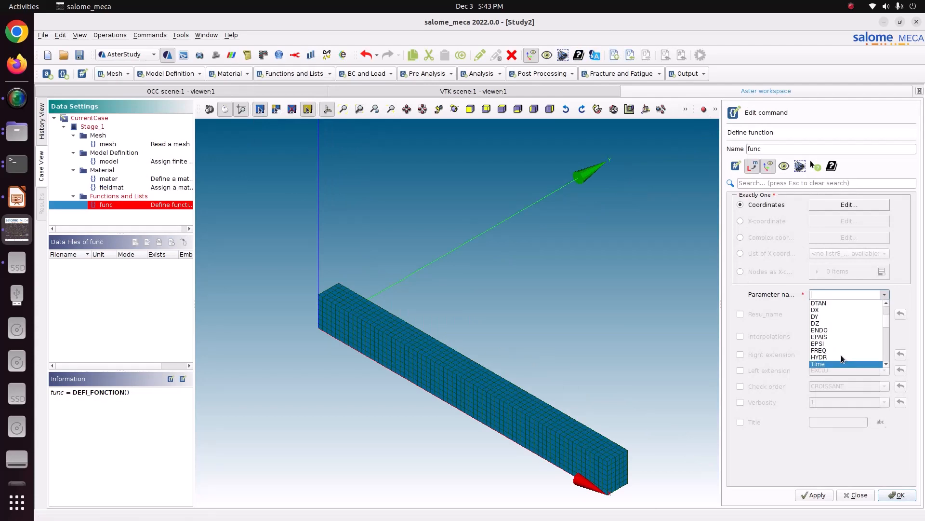
click(832, 363)
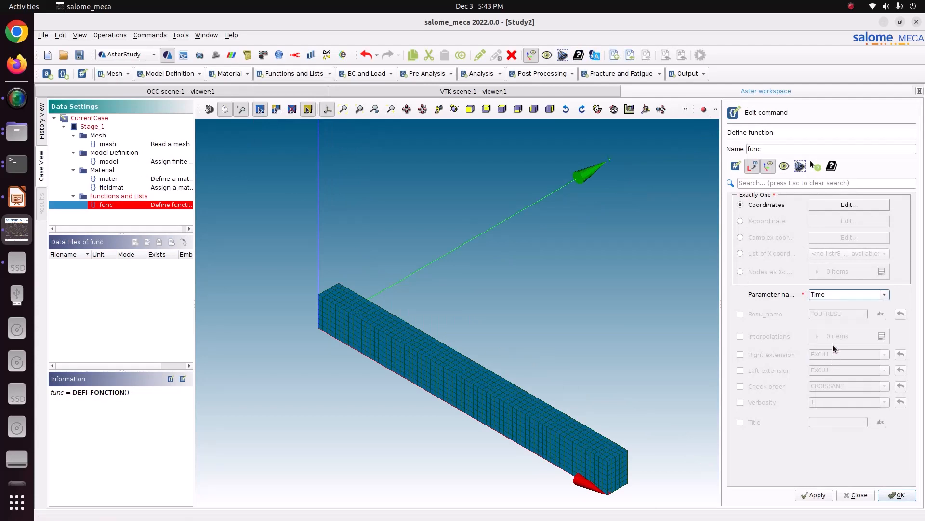
- Enter the function's coordinates as 0 at time 0 and 1 at time 1
click(840, 206)
click(745, 215)
text(0)
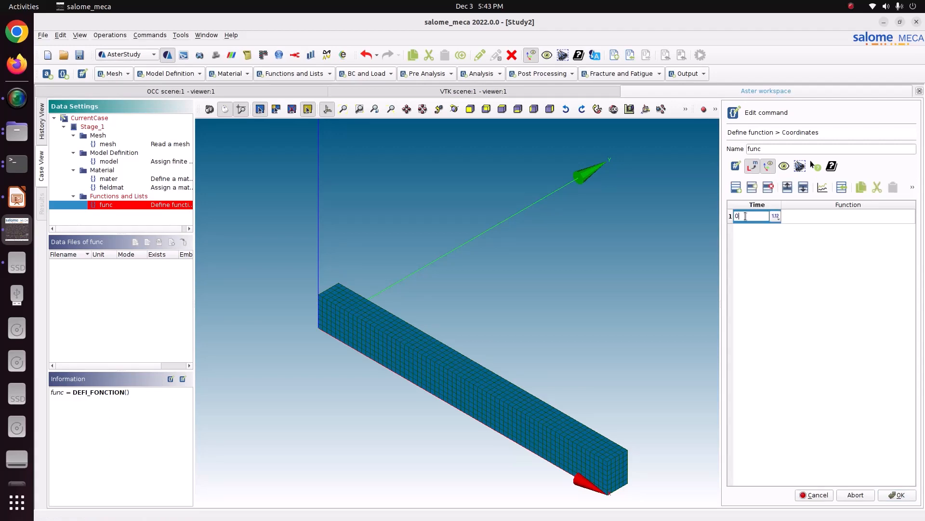
click(819, 216)
text(0)
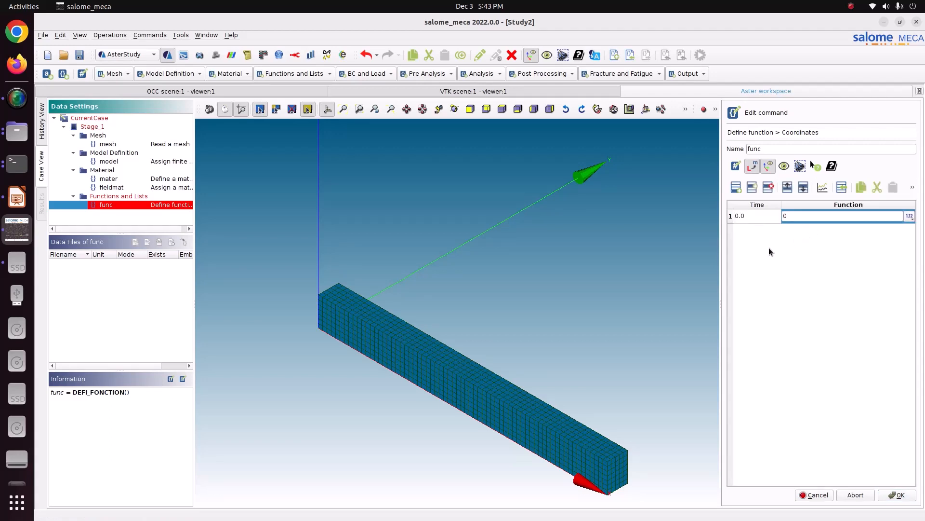
click(737, 191)
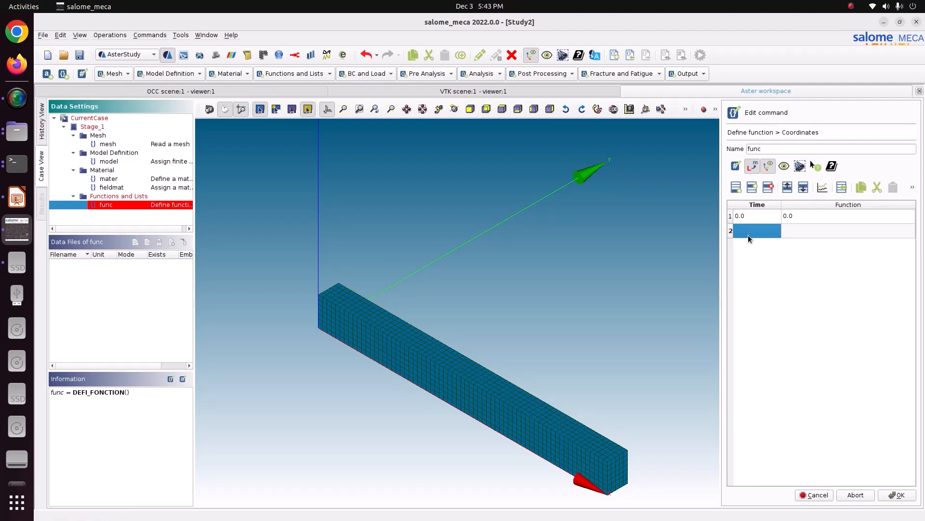
text(1.0)
click(794, 227)
text(00)
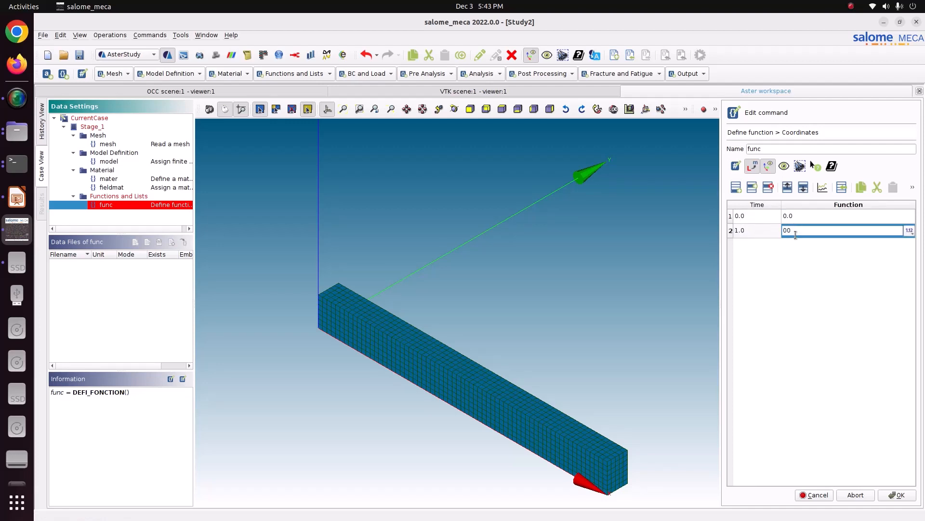
key(BackSpace)
key(BackSpace)
text(1)
- Plot the two coordinate rows to check the load ramp, and store the function command
drag(753, 216, 799, 226)
click(822, 188)
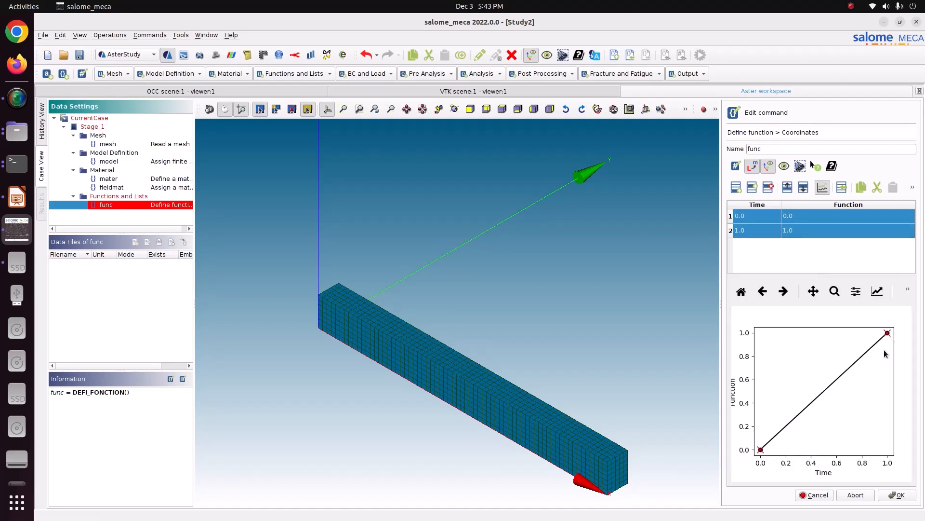
click(892, 494)
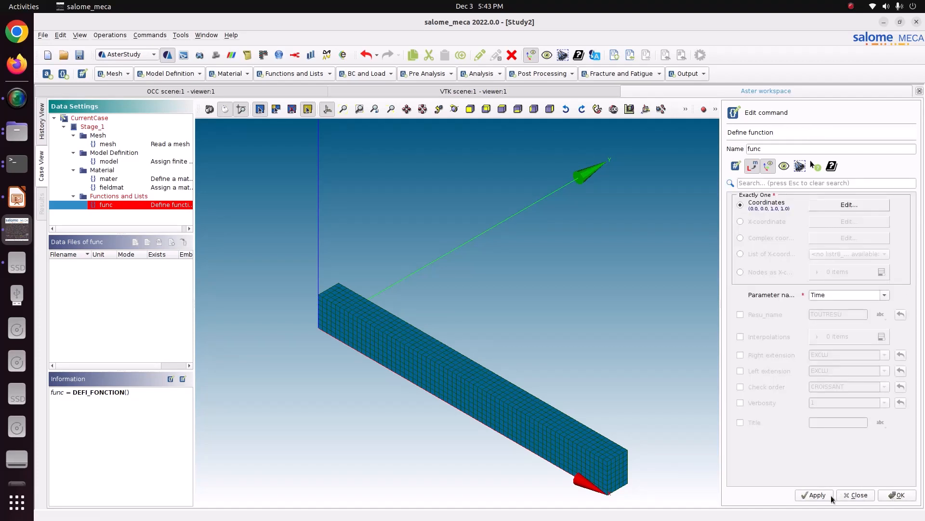
click(814, 495)
click(896, 495)
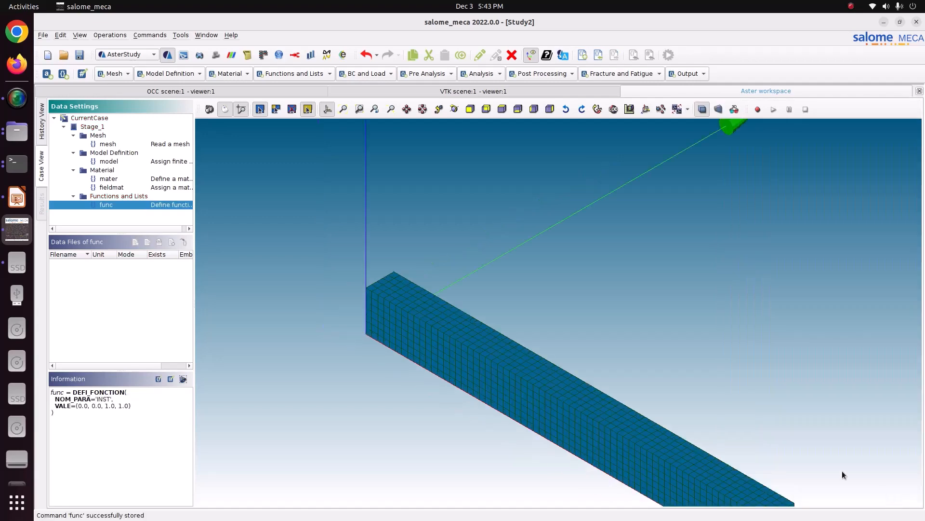
- Rename the function func as Load_F
double_click(124, 204)
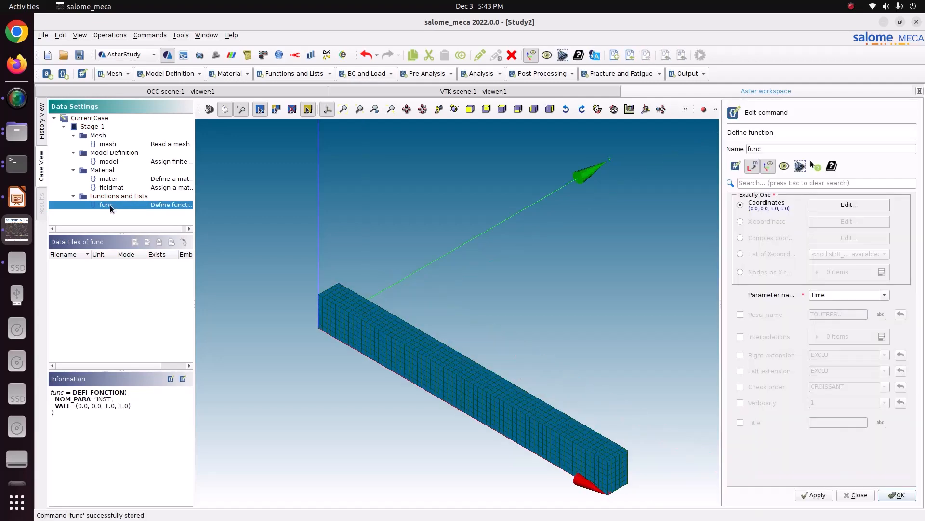
right_click(111, 205)
click(120, 220)
text(Load_F)
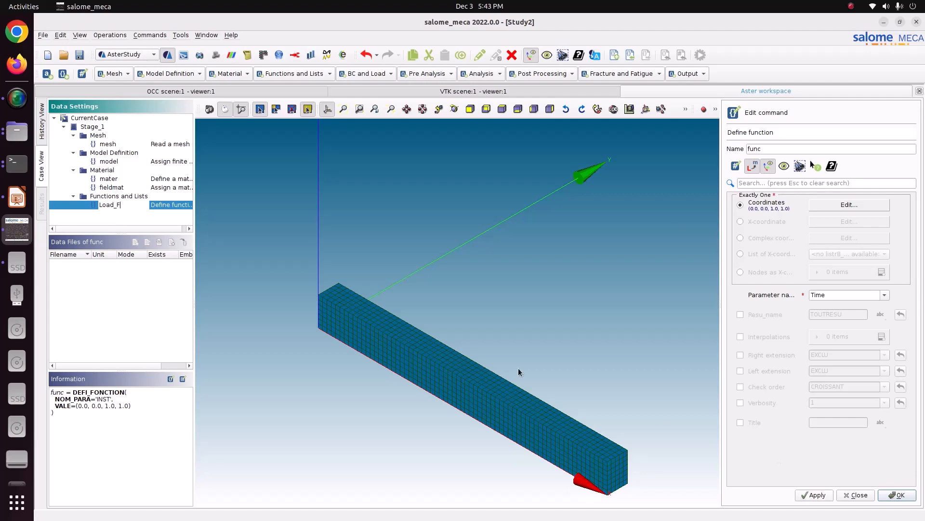
click(154, 221)
click(134, 206)
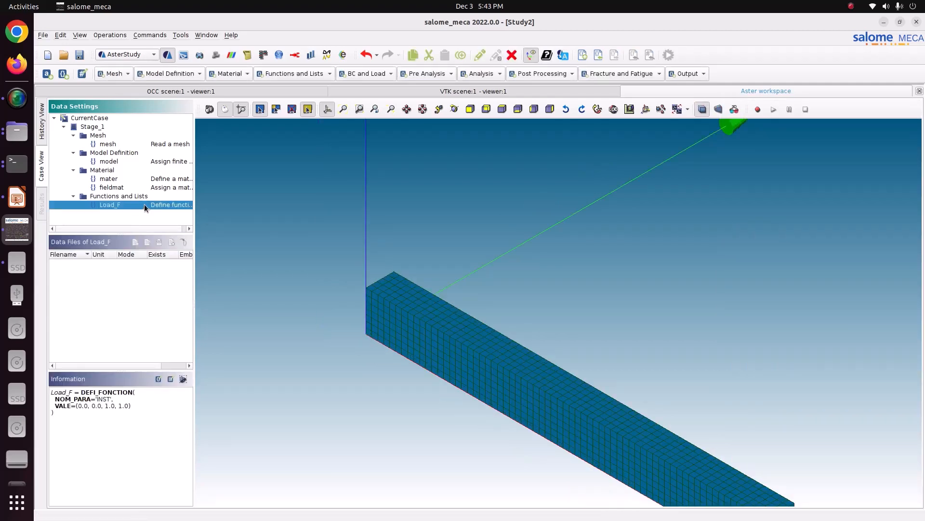
- Add a DEFI_LIST_REEL command with DEBUT set to 0 and INTERVALLE enabled
click(302, 72)
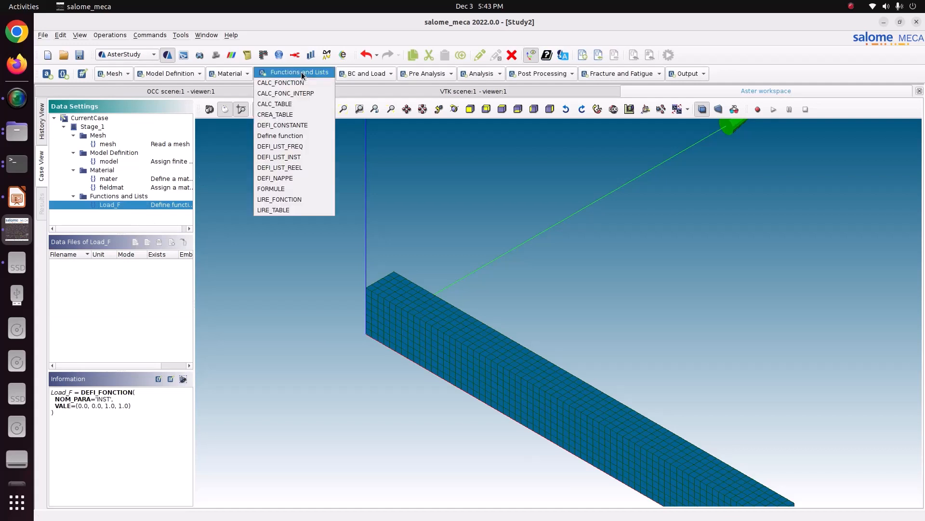
click(293, 167)
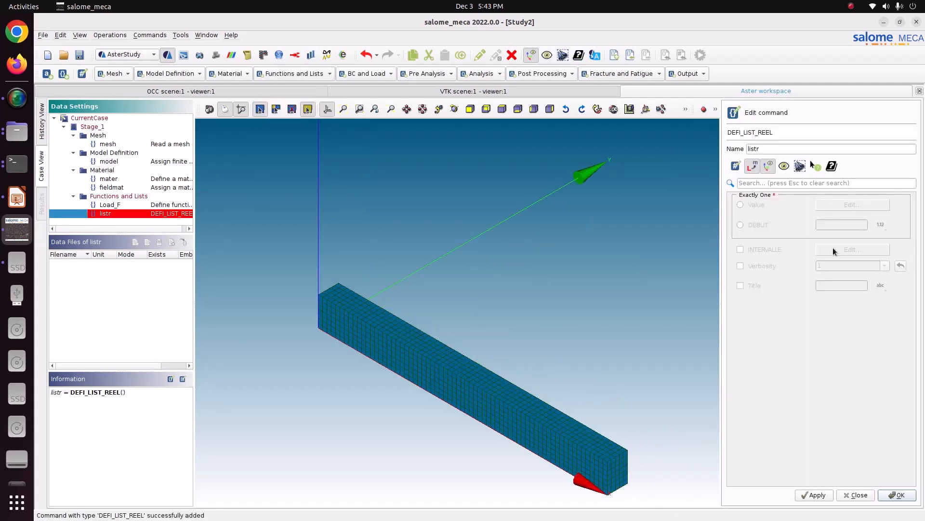
click(758, 226)
click(816, 226)
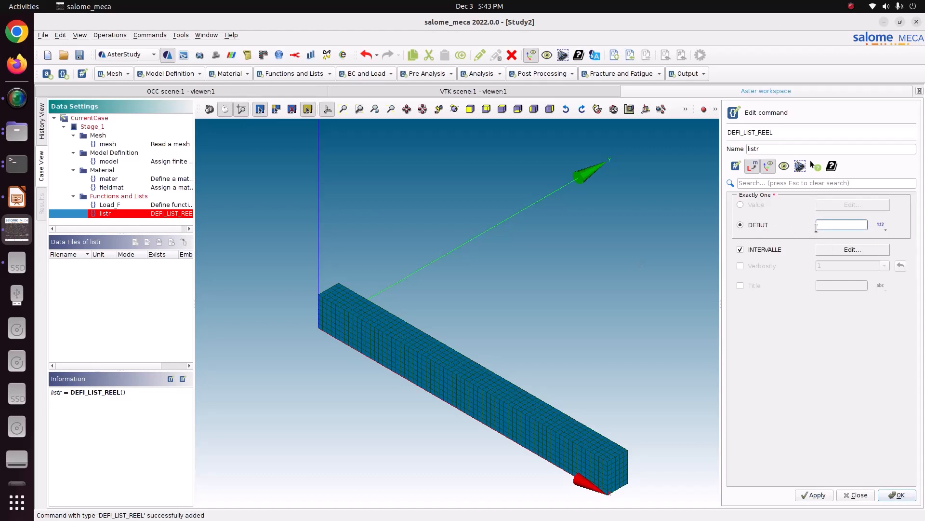
- Define the list's interval until 1 using a step length of 0.1
click(858, 253)
double_click(763, 215)
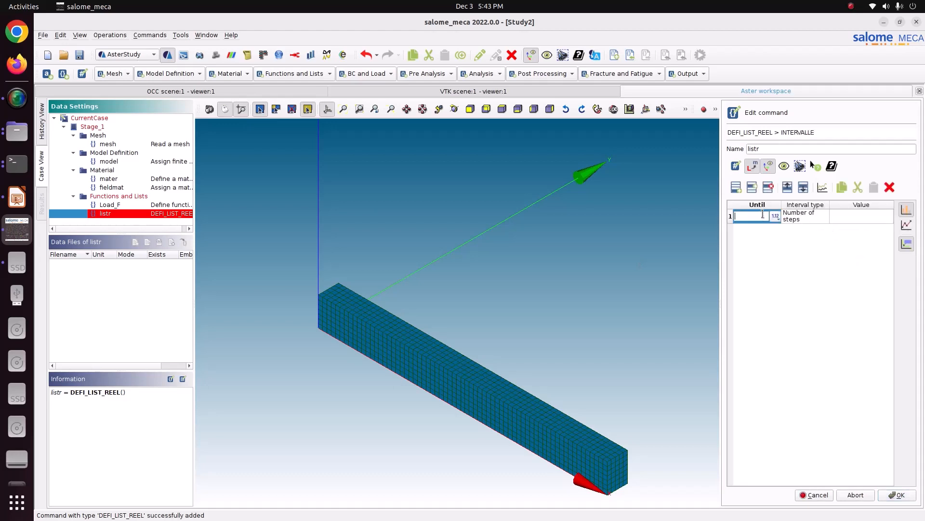
text(1)
double_click(803, 219)
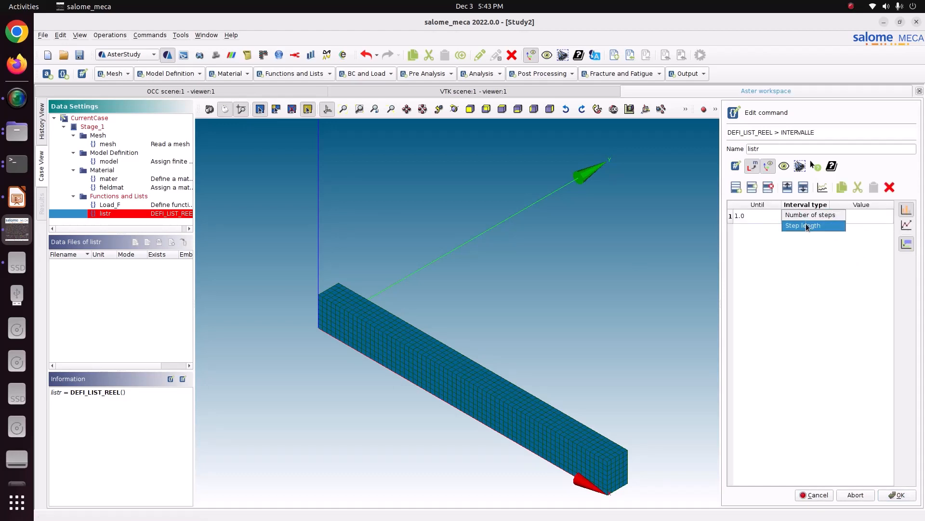
click(806, 225)
double_click(847, 218)
text(0.1)
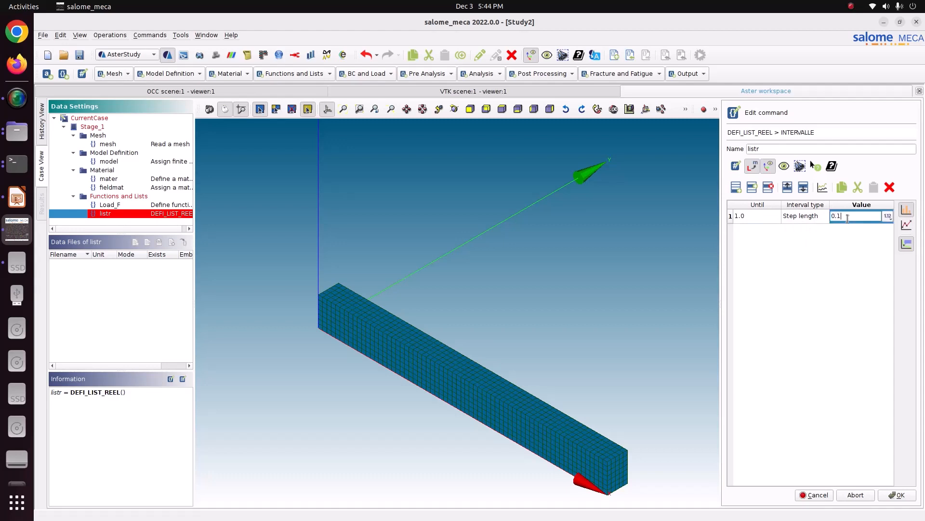
- Select the interval row for plotting, accept the interval, and store the listr command
drag(759, 214, 833, 218)
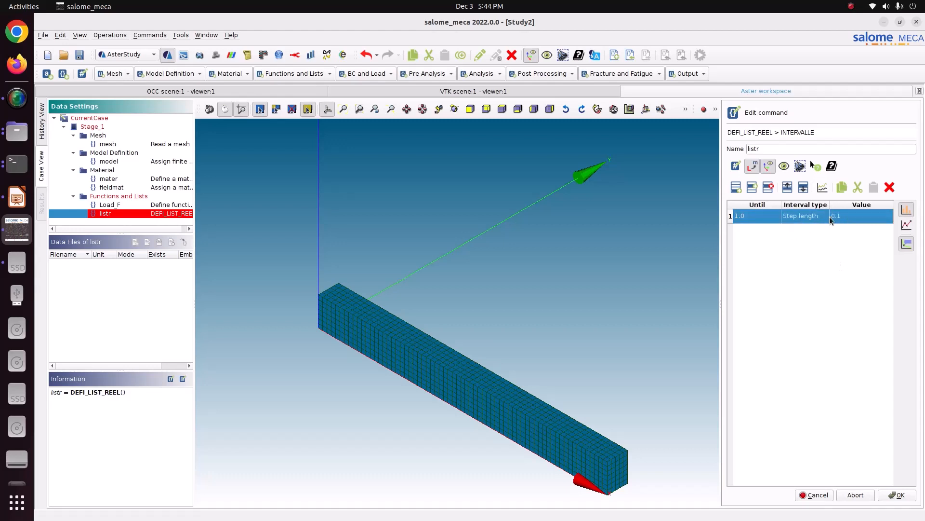
click(823, 188)
click(891, 496)
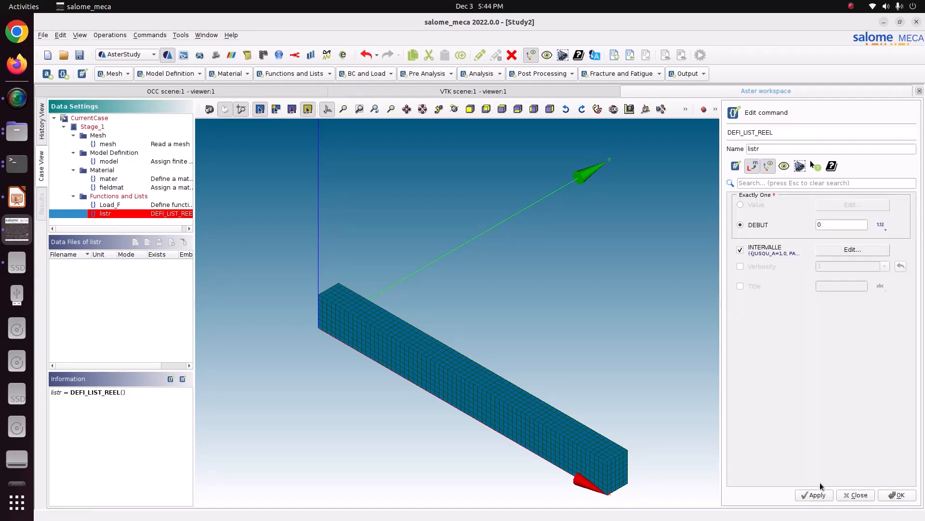
click(816, 494)
click(897, 495)
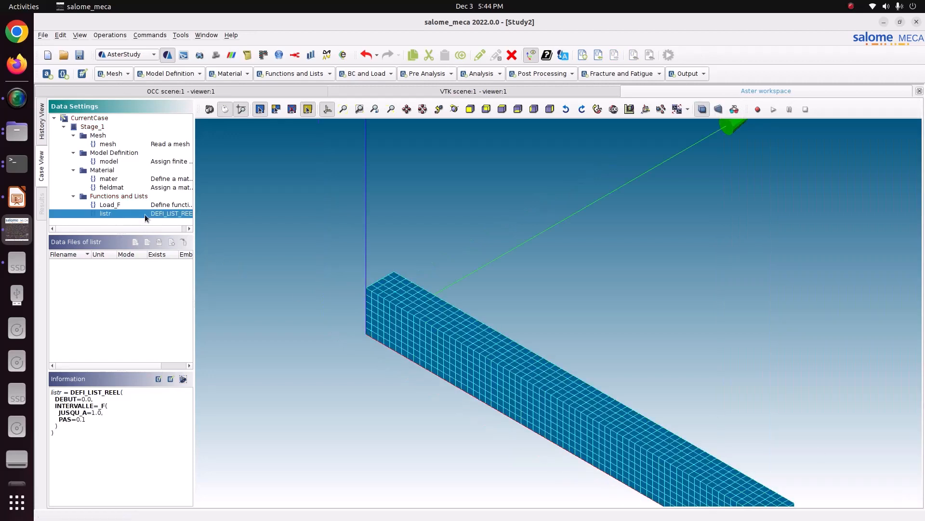
- Add a DEFI_LIST_INST command and set its method to AUTO
click(293, 73)
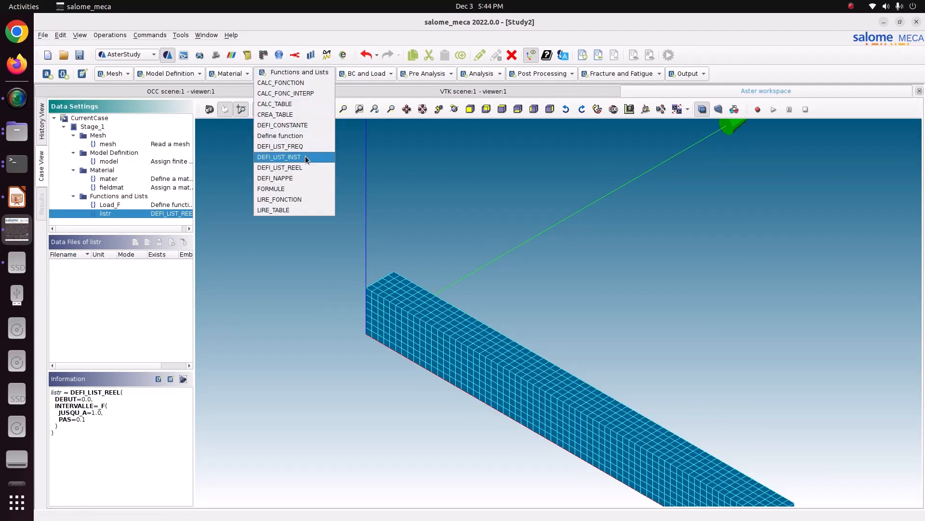
click(305, 157)
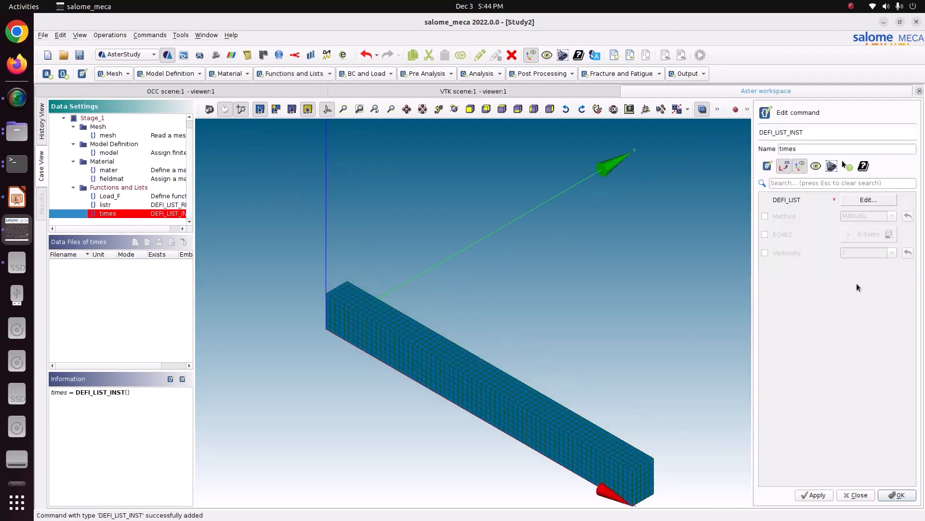
click(795, 217)
click(891, 216)
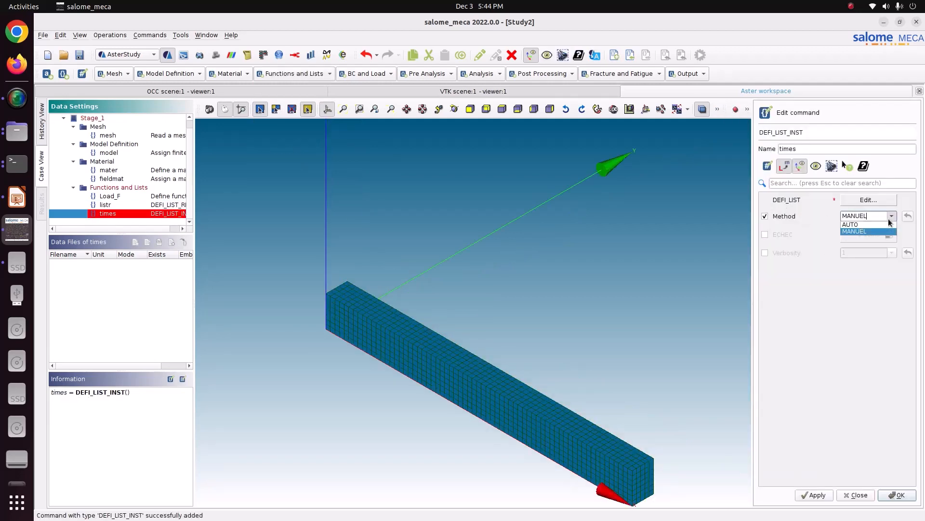
click(880, 226)
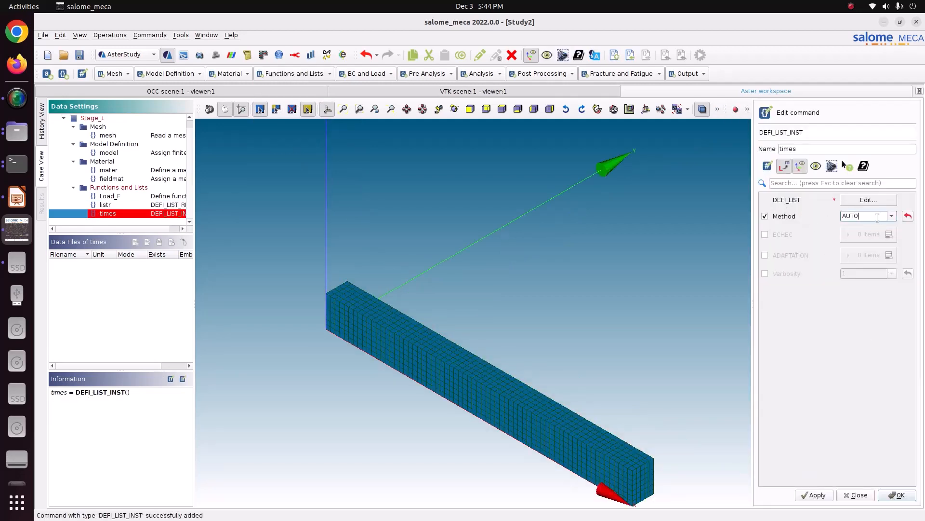
- Use listr as the time step list in DEFI_LIST and store the times command
click(868, 199)
click(785, 220)
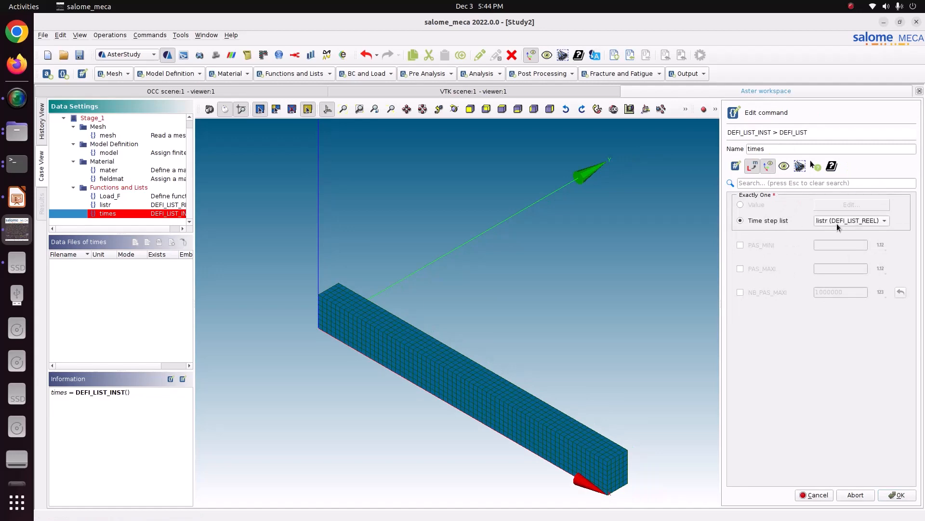
click(897, 494)
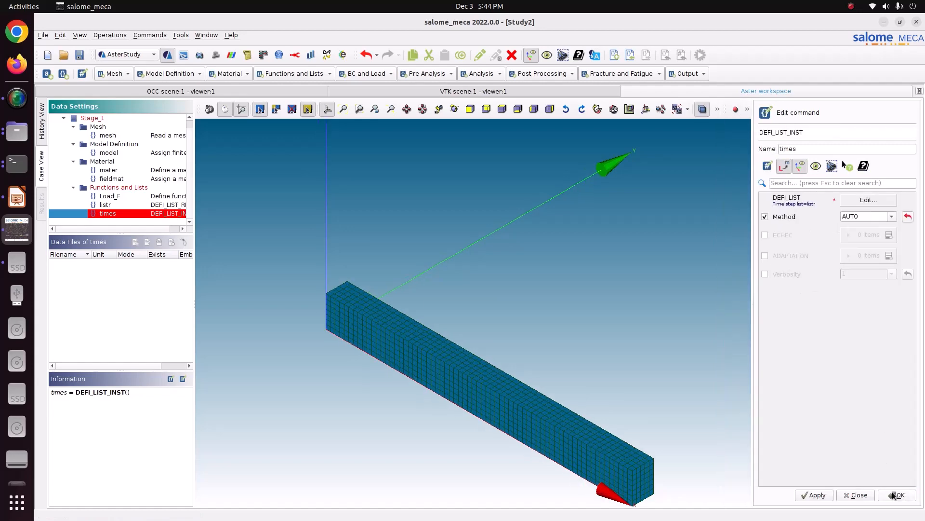
click(820, 495)
click(896, 494)
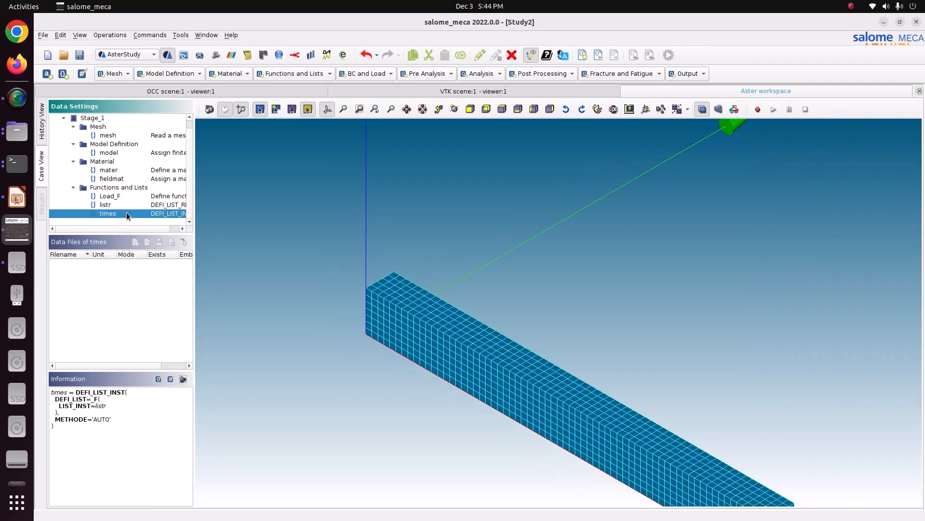
- Add an Assign mechanical load command with one Enforce DOF item
click(367, 74)
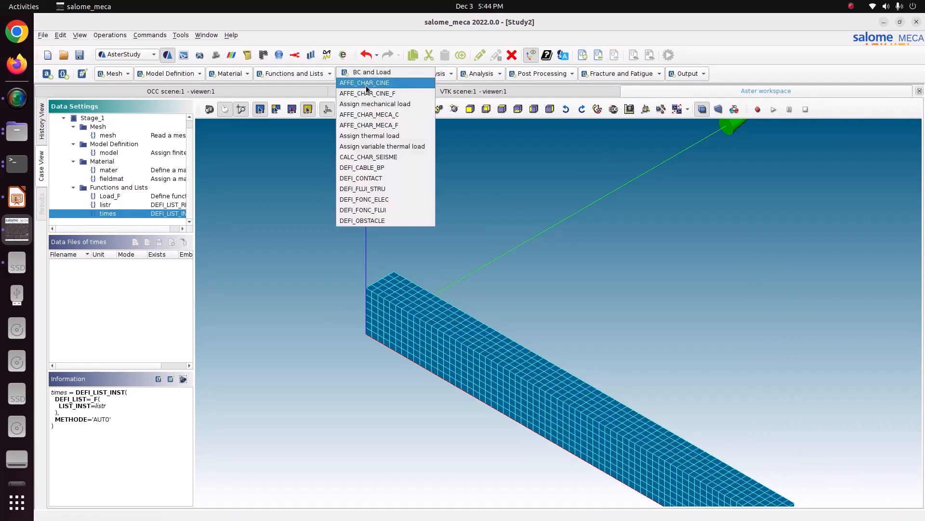
click(373, 126)
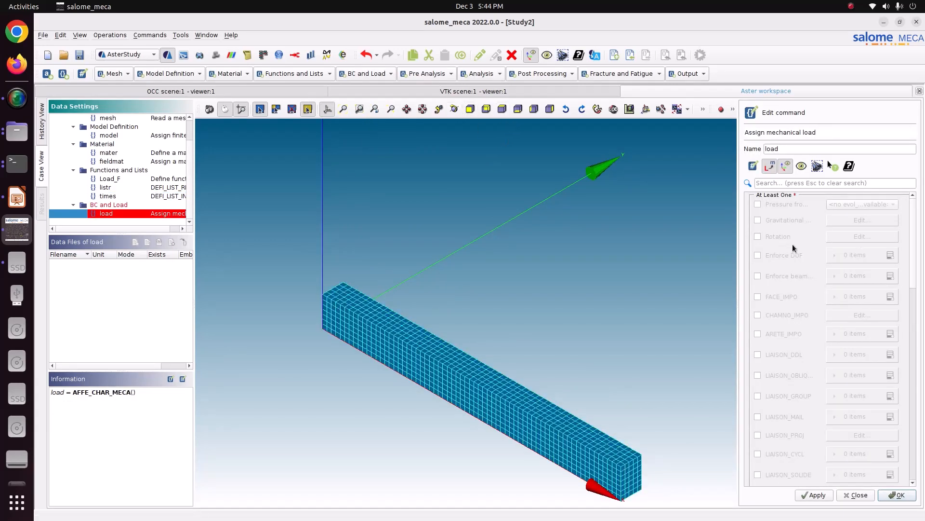
click(782, 256)
click(890, 255)
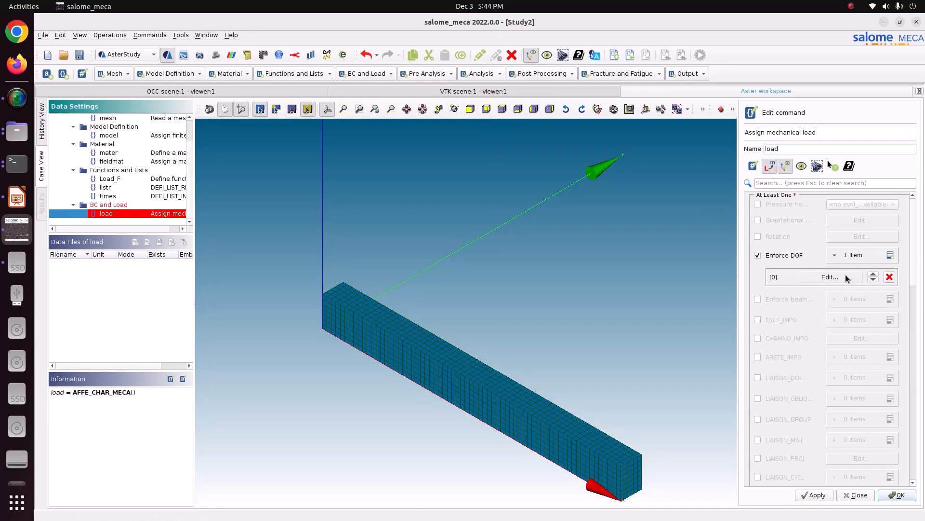
- Apply the Enforce DOF item to the Fix element group
click(830, 277)
click(763, 235)
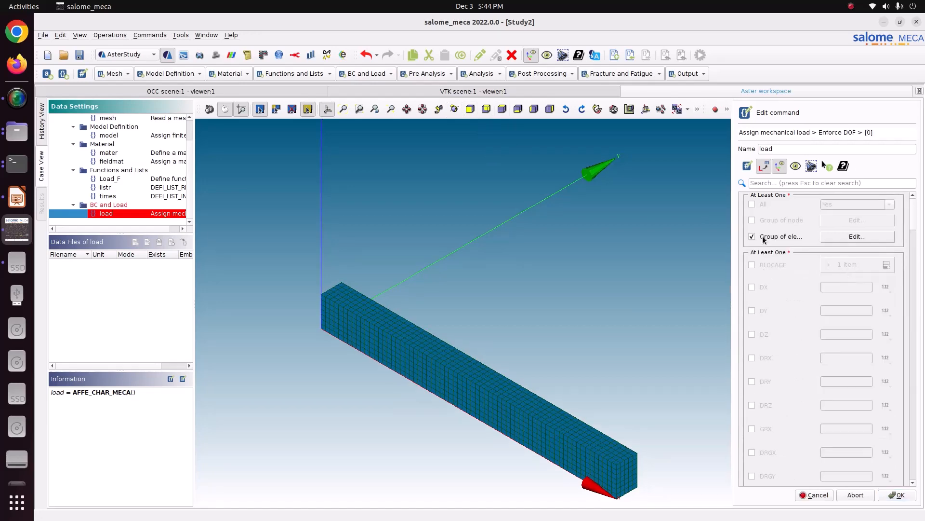
click(840, 238)
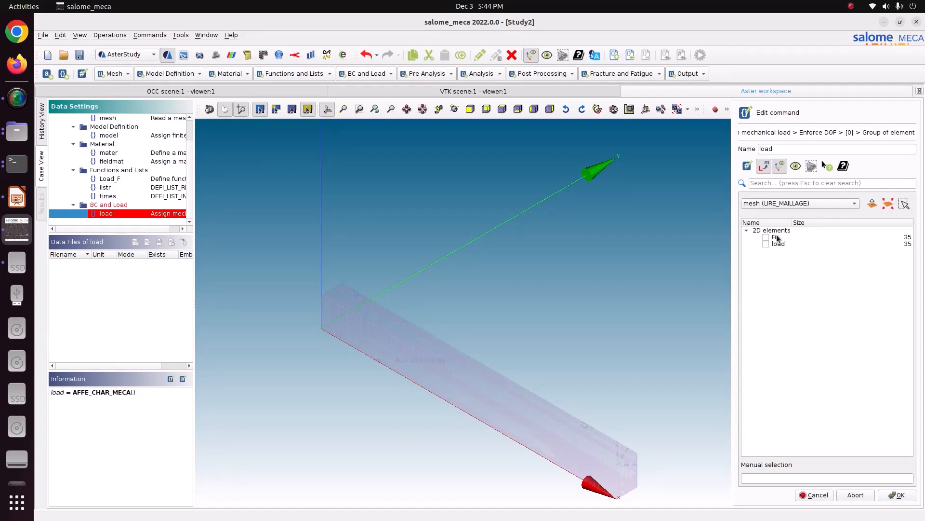
click(766, 237)
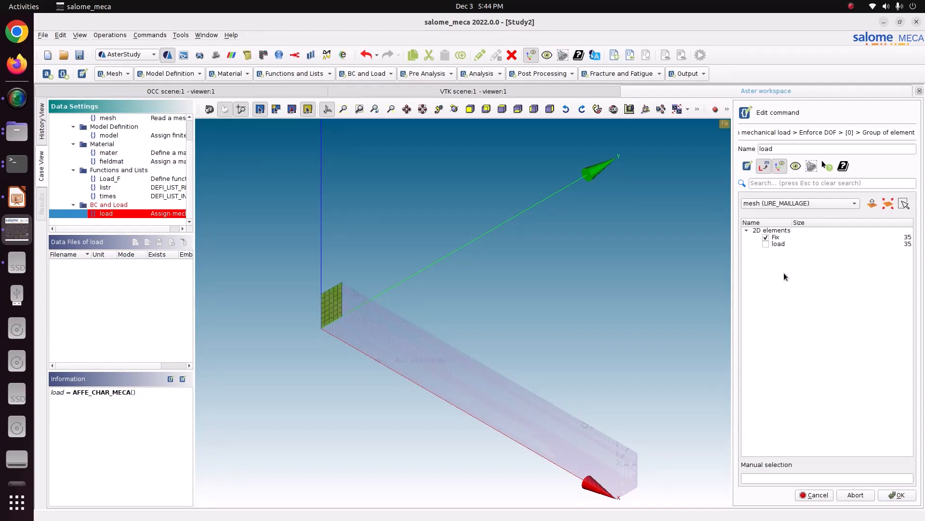
click(896, 495)
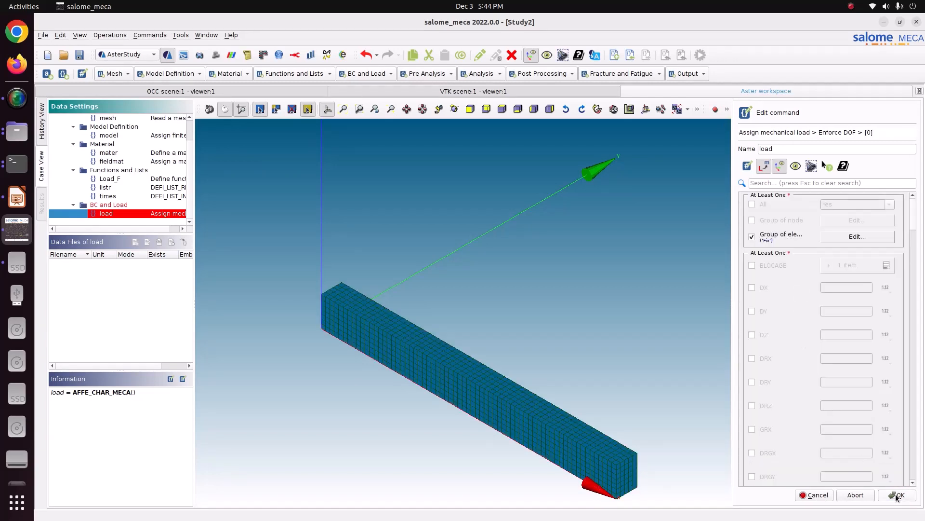
- Enable BLOCAGE for the Fix group with DEPLACEMENT and accept the Enforce DOF item
click(780, 264)
click(848, 265)
click(853, 286)
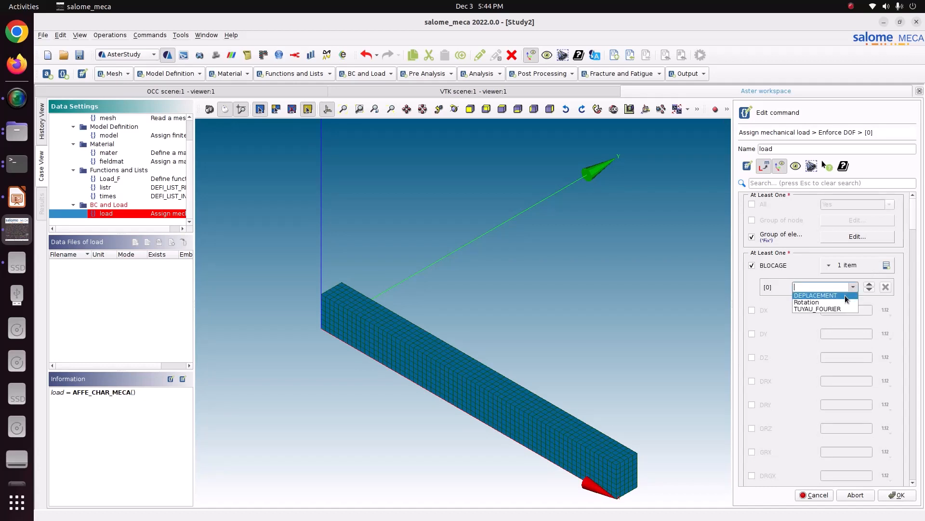
click(846, 295)
click(895, 493)
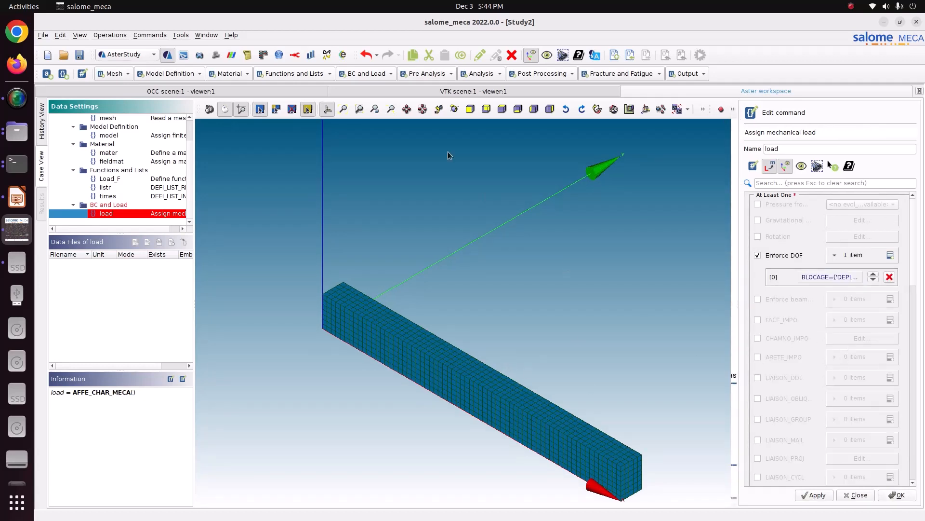
- Compare the beam's orientation with the LibreOffice Impress slides to check the fixed end and the applied force, and return to Salome-Meca
click(454, 111)
drag(381, 246, 403, 322)
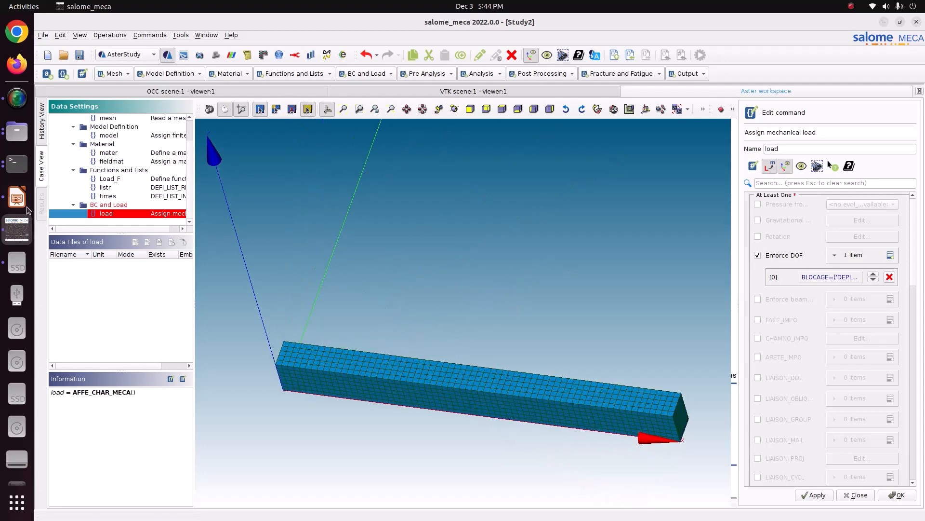
click(26, 207)
click(96, 198)
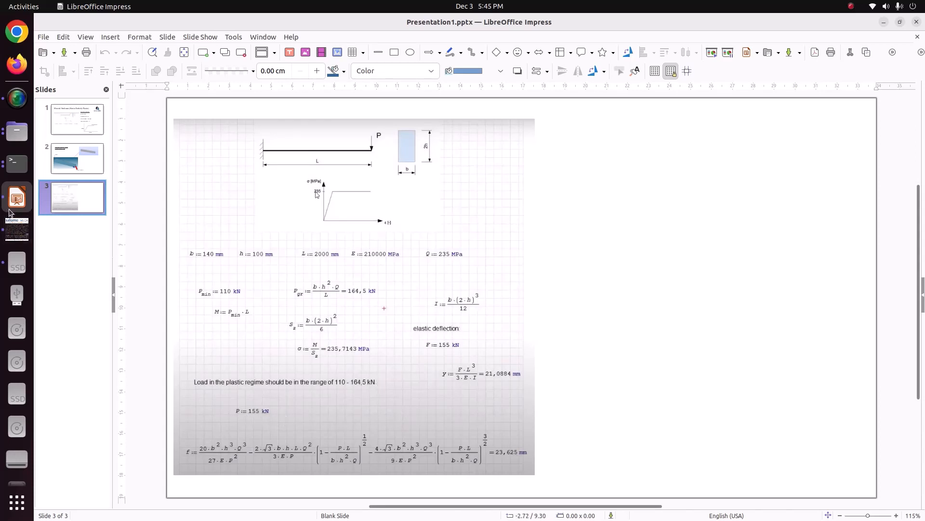
click(16, 229)
click(15, 198)
click(71, 163)
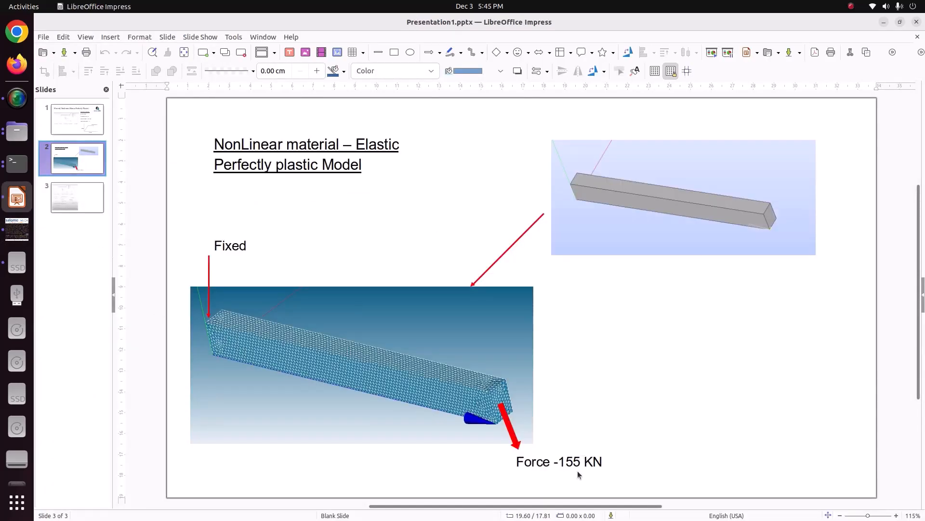
click(17, 229)
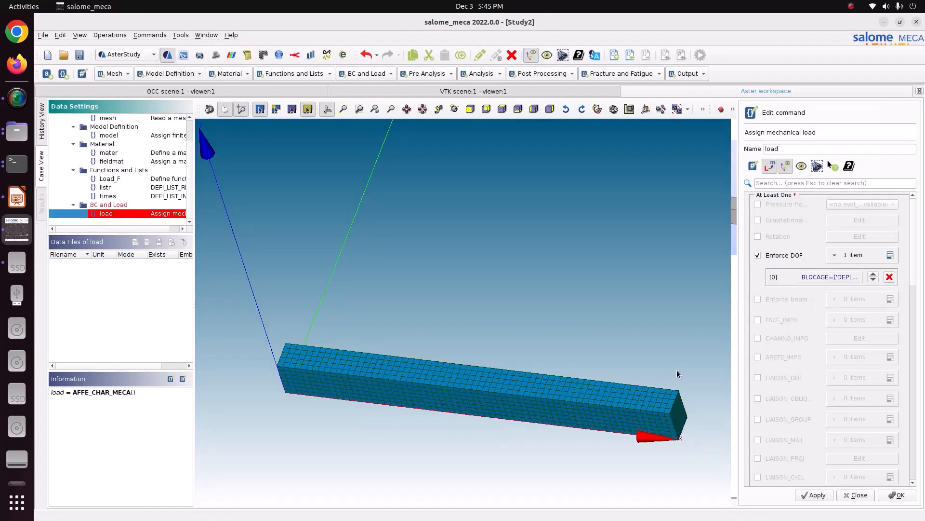
- Store the mechanical load command that fixes the beam's end
click(815, 495)
click(891, 495)
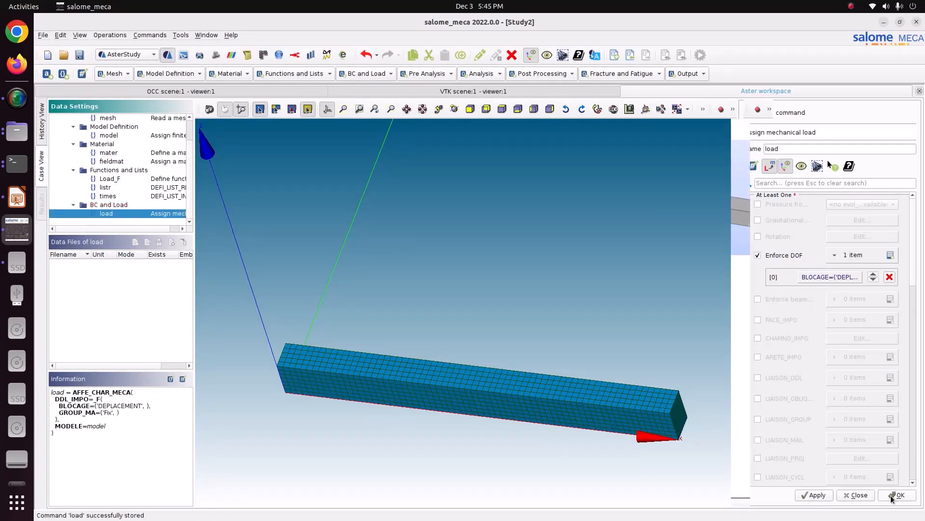
double_click(113, 215)
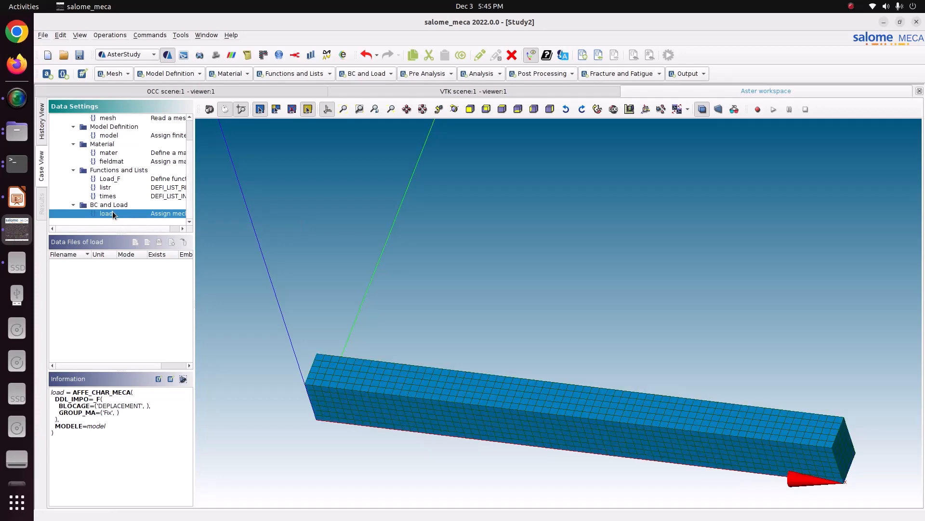
- Add a second Assign mechanical load command with one FORCE_FACE item
click(376, 74)
click(376, 107)
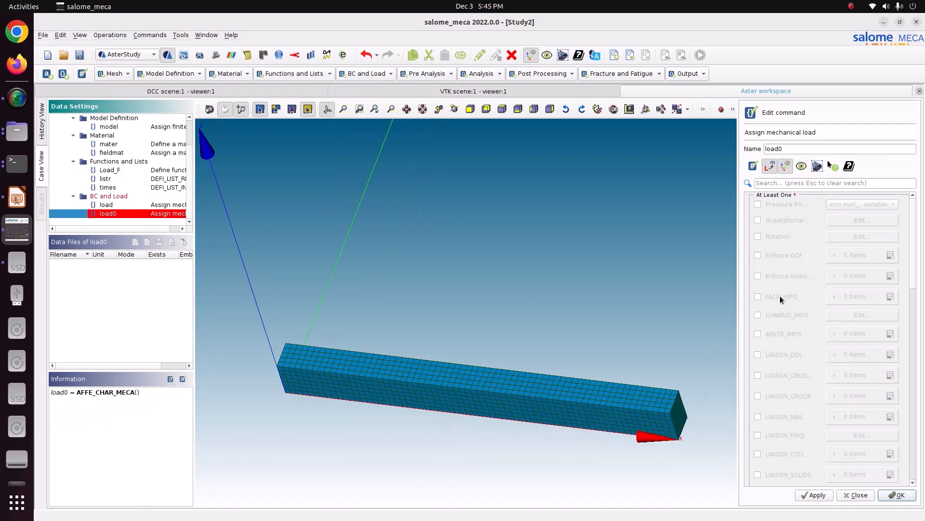
scroll(777, 359, down, 2)
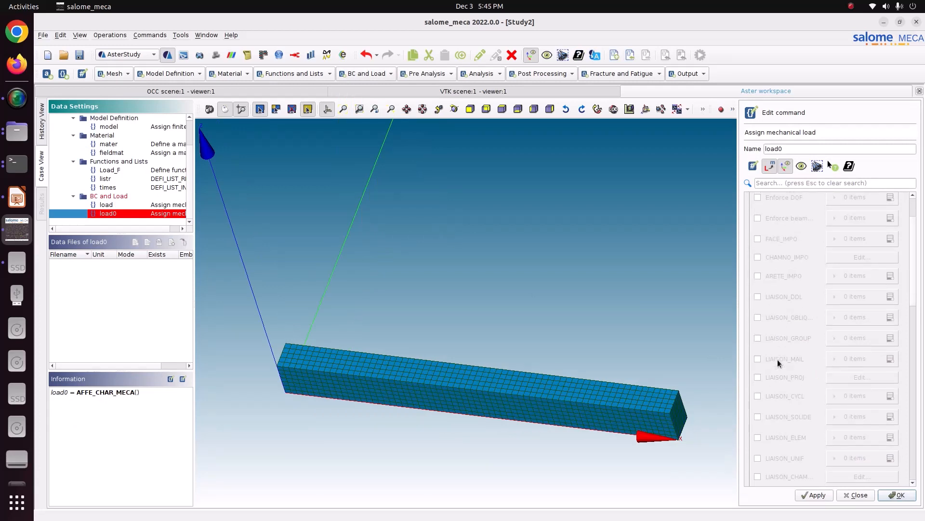
scroll(777, 359, up, 2)
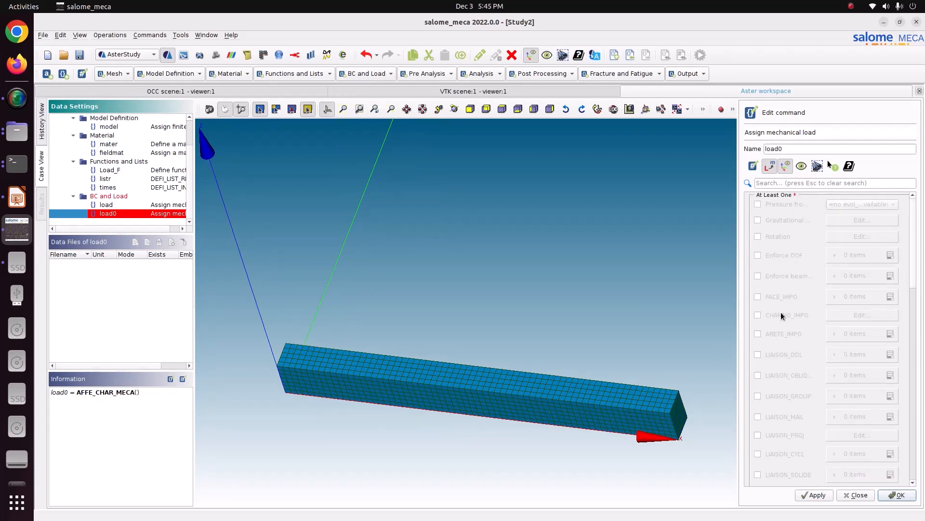
scroll(785, 362, down, 6)
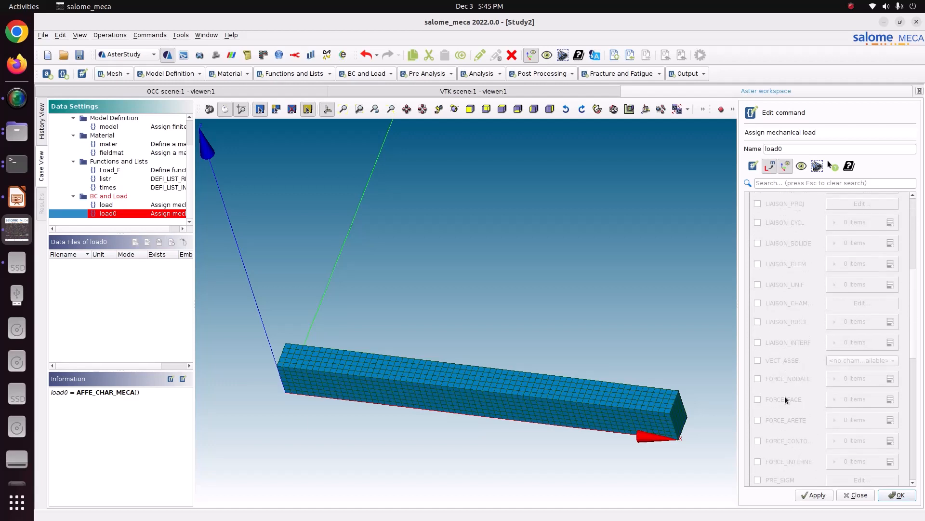
click(771, 400)
click(870, 405)
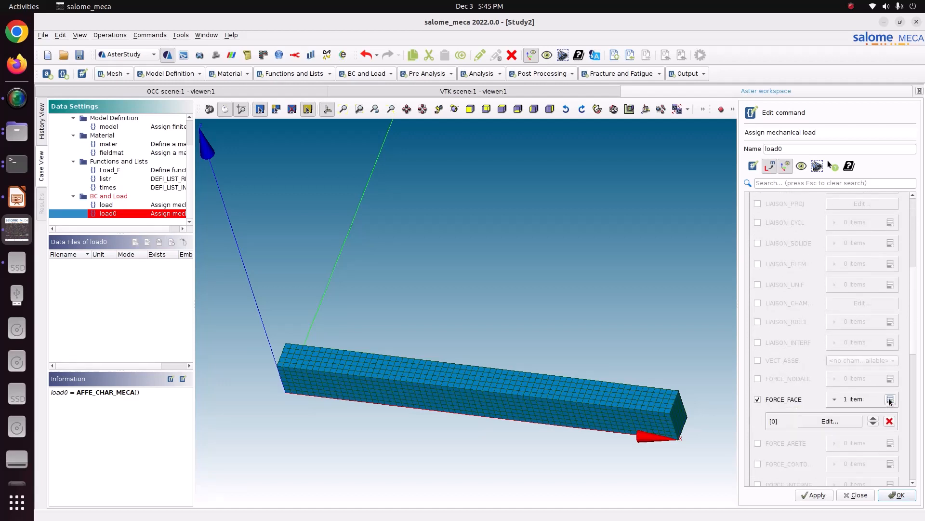
- Apply the FORCE_FACE item to the load element group at the beam's free end
click(839, 421)
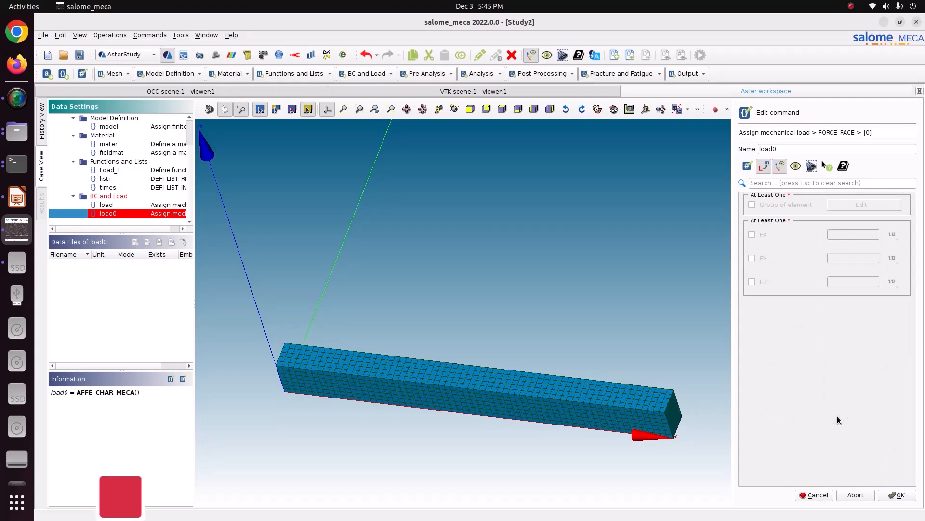
click(783, 207)
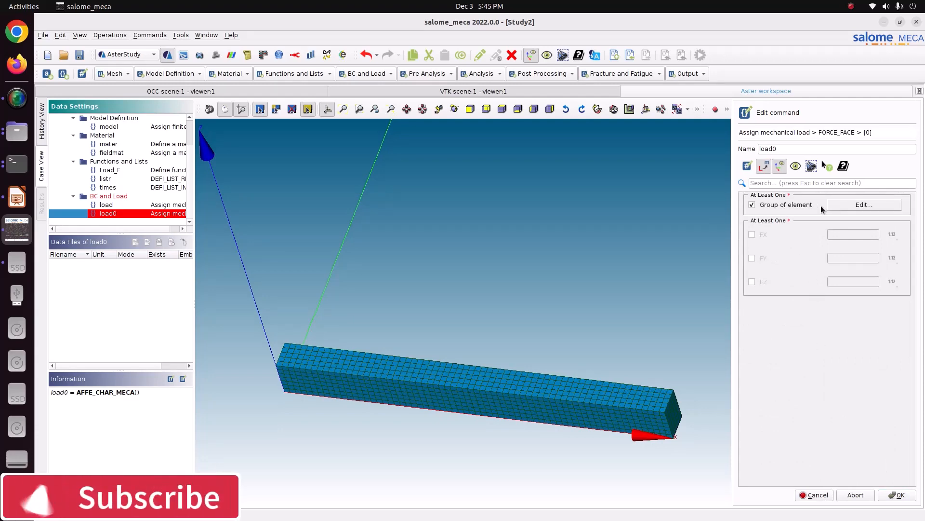
click(845, 205)
click(766, 243)
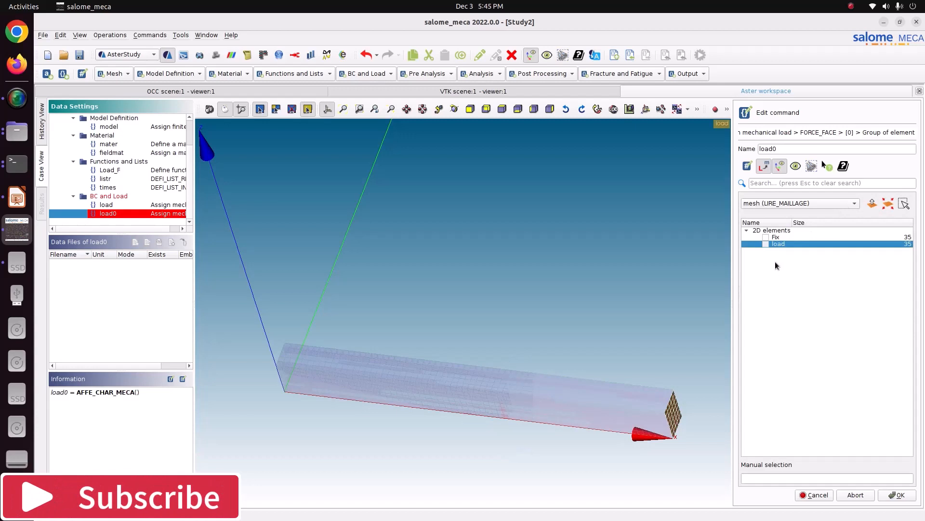
click(766, 244)
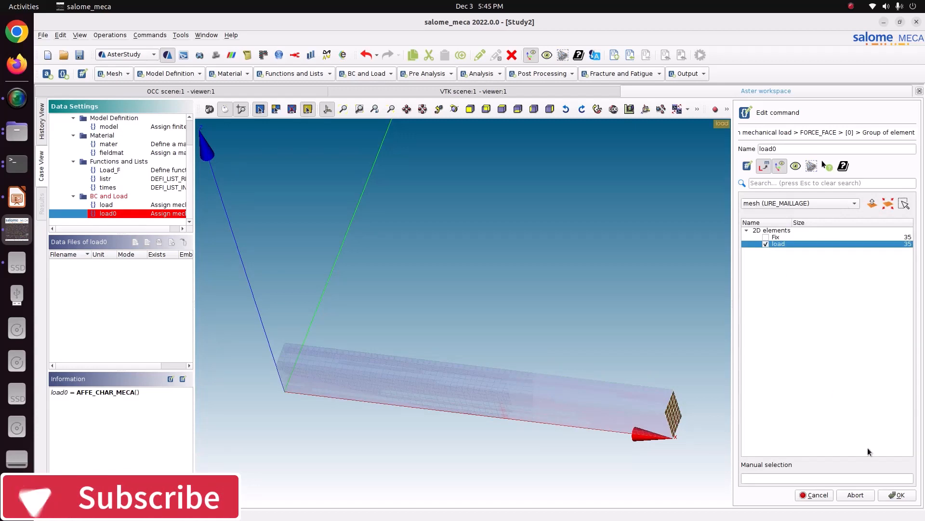
click(886, 494)
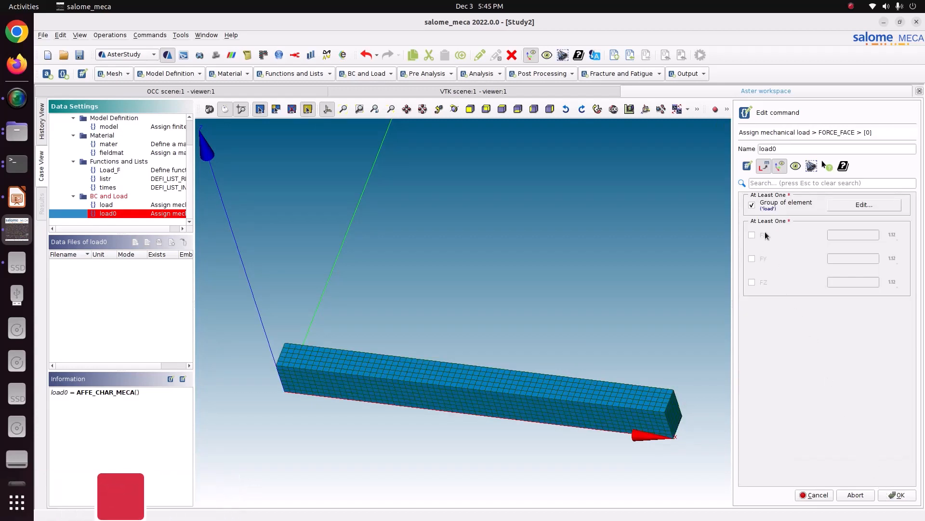
- Enable the FZ component of the FORCE_FACE item as a variable and start a new variable named Force
scroll(340, 316, down, 2)
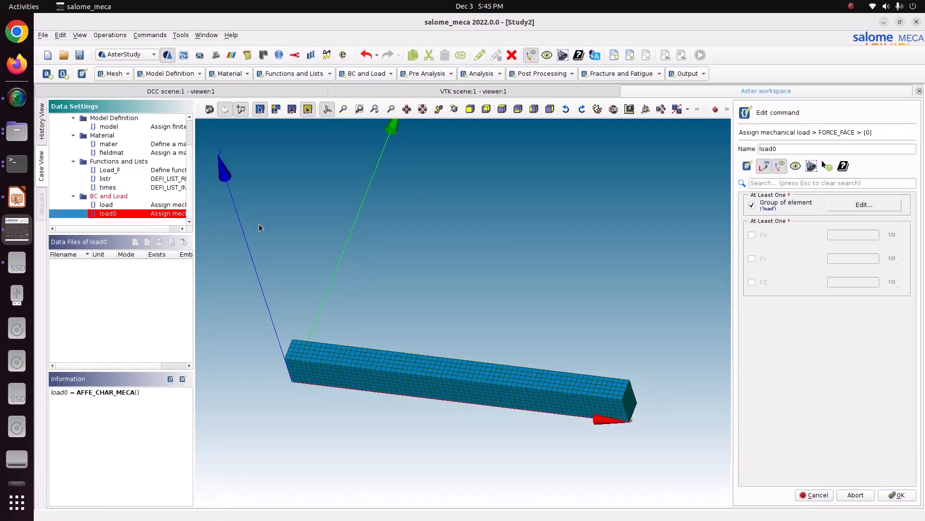
click(768, 283)
click(871, 282)
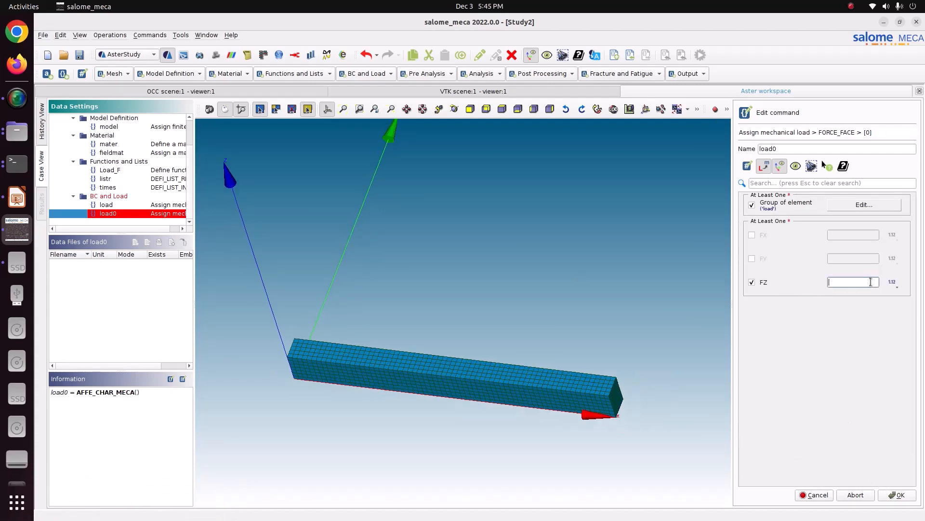
click(891, 284)
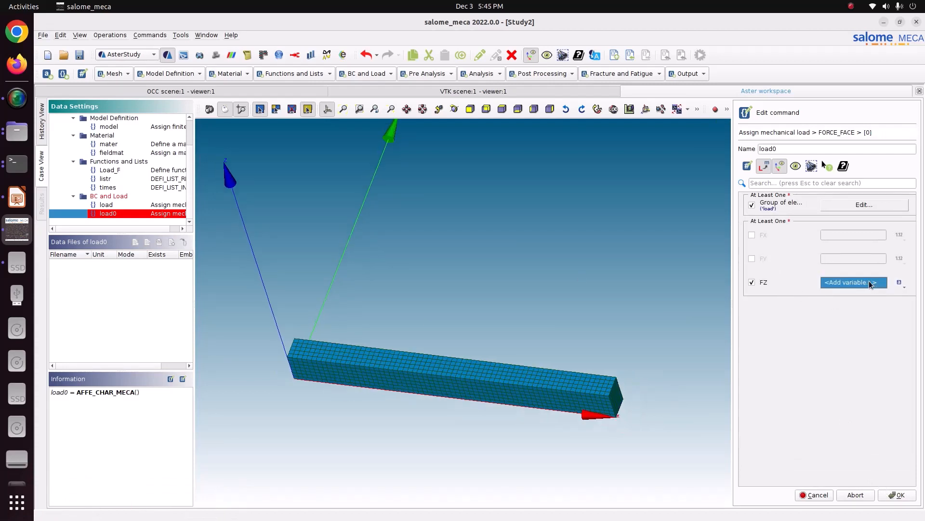
click(846, 283)
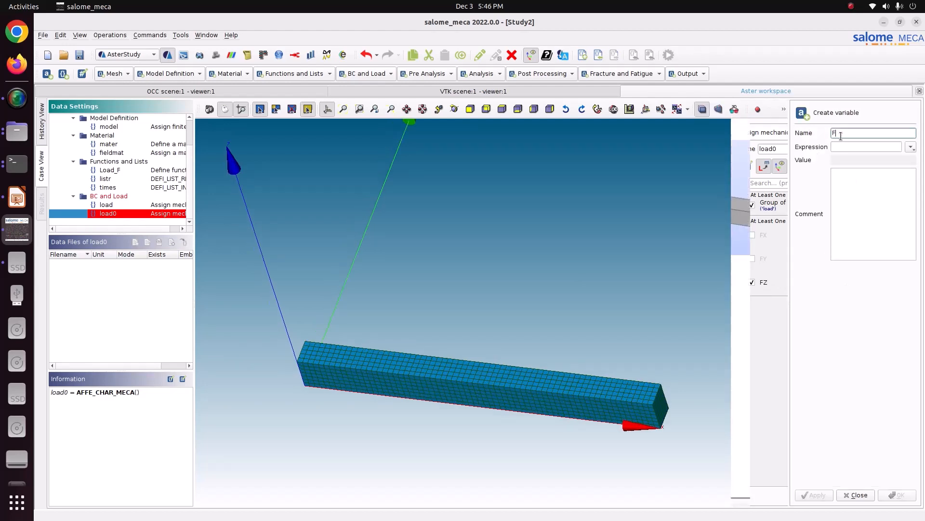
text(Force)
- Check the applied force in the LibreOffice Impress slides, return to Salome-Meca, and begin the Force variable's expression with -155000*
click(16, 196)
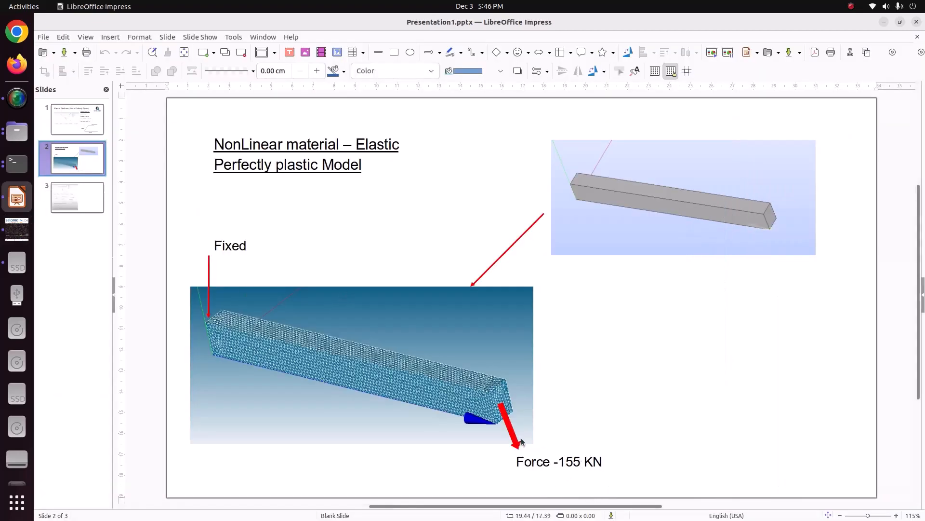
click(17, 229)
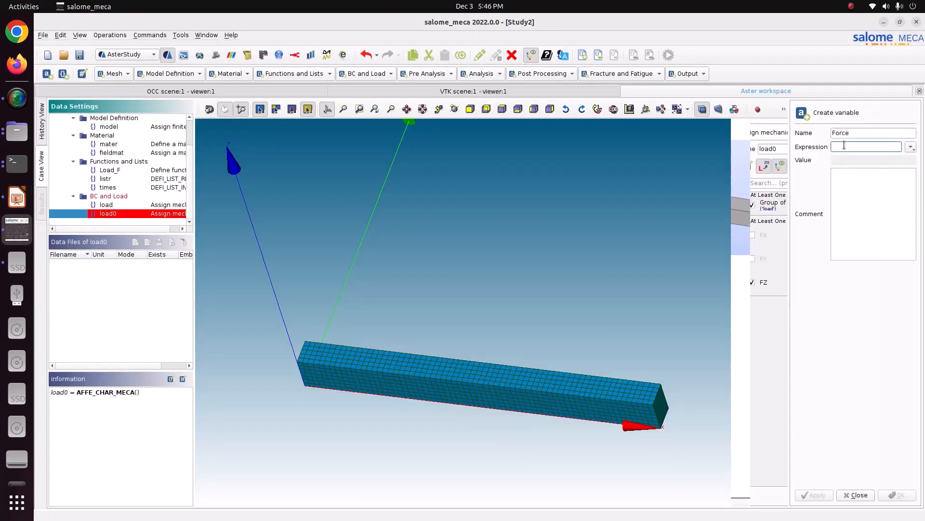
text(155000*)
- Check the beam's section dimensions on the first LibreOffice Impress slide and return to Salome-Meca
click(17, 197)
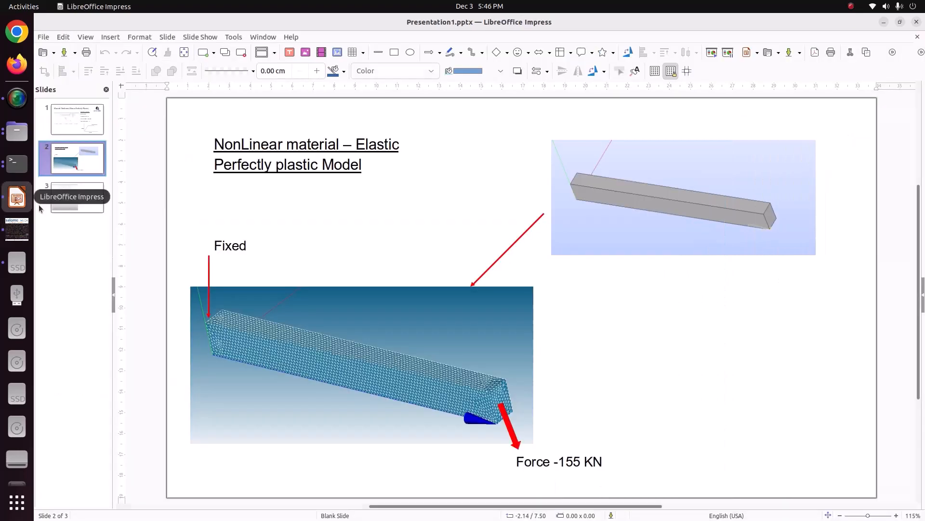
click(66, 126)
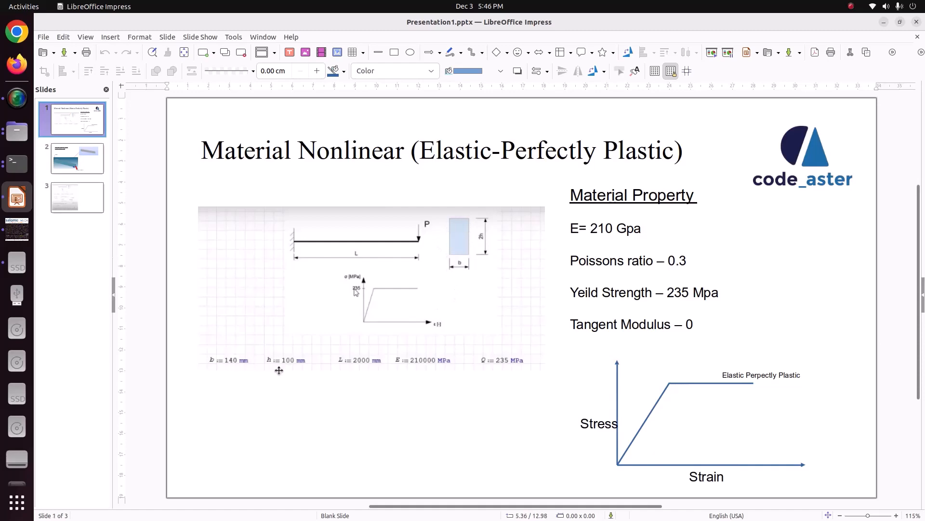
click(17, 230)
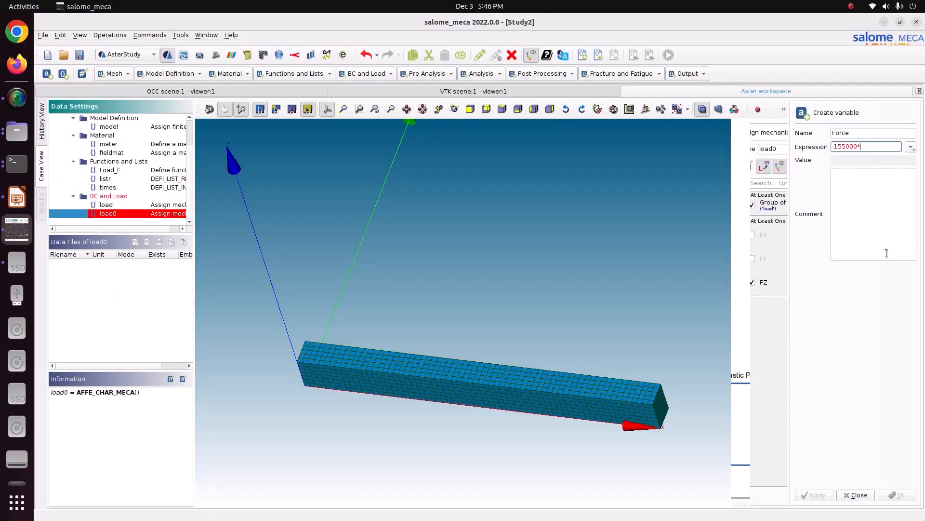
- Set the Force variable's expression to -155000/(0.14*0.2), dividing the force by the beam's section area
text(0.14)
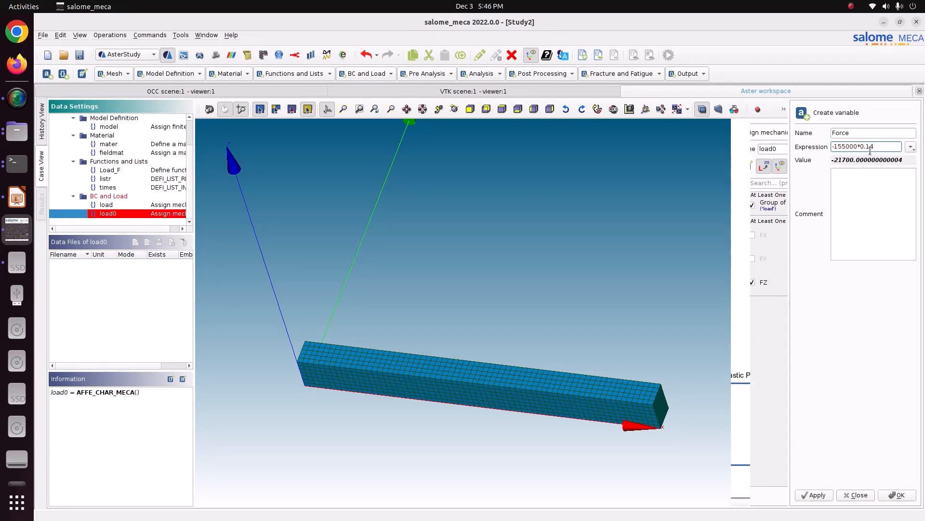
key(BackSpace)
key(BackSpace)
key(BackSpace)
key(BackSpace)
key(BackSpace)
text(/(0.14*0.2)
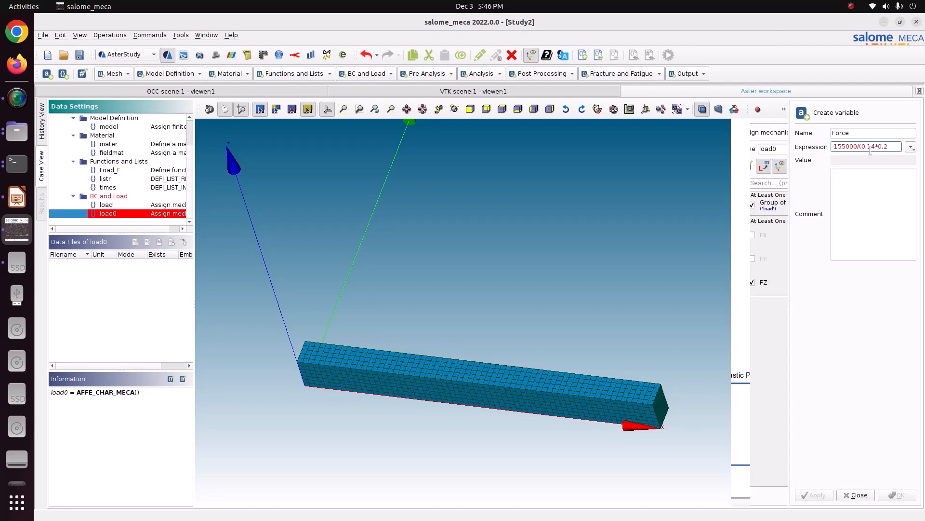
text())
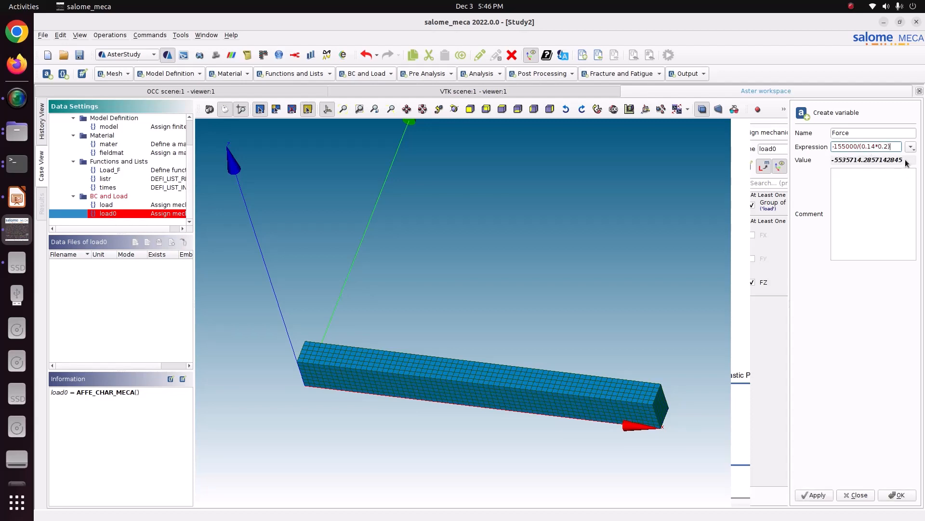
- Review the Force variable's computed value and store the variable as the FZ value
drag(903, 161, 865, 157)
click(830, 160)
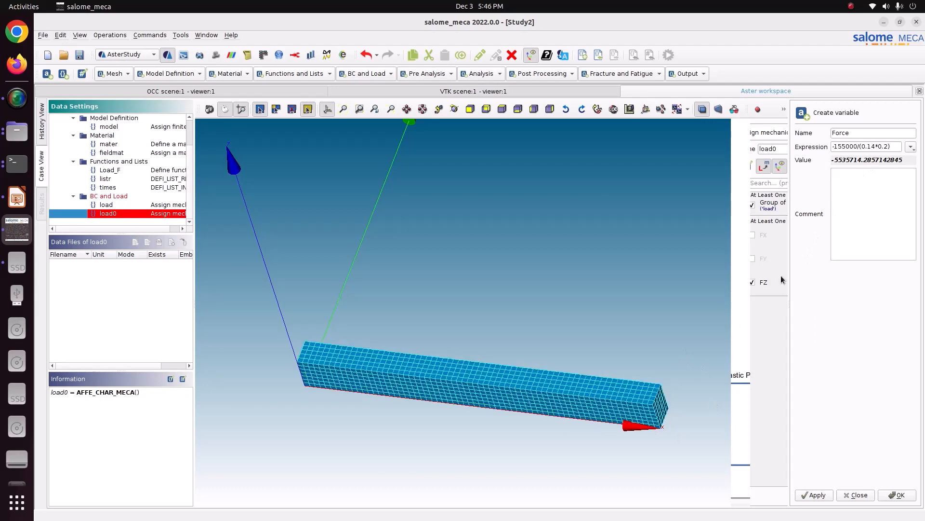
double_click(848, 159)
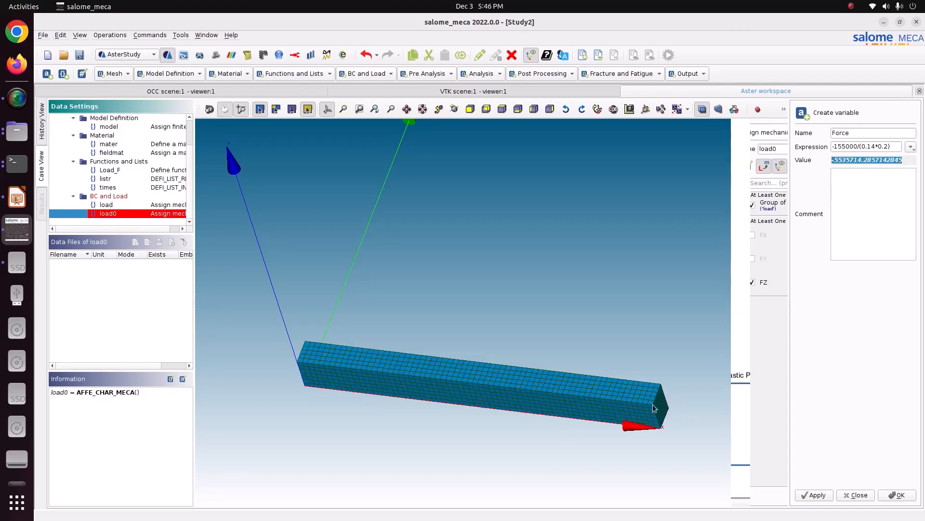
click(816, 495)
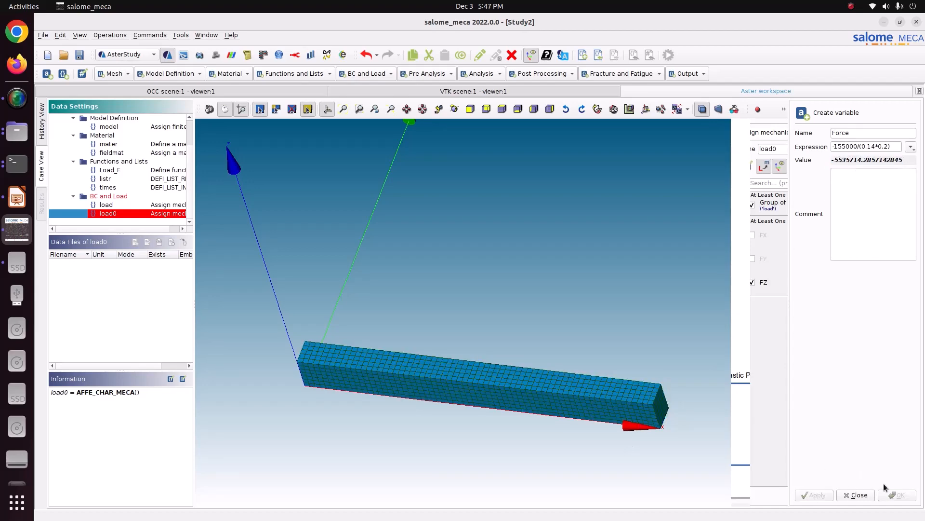
click(860, 495)
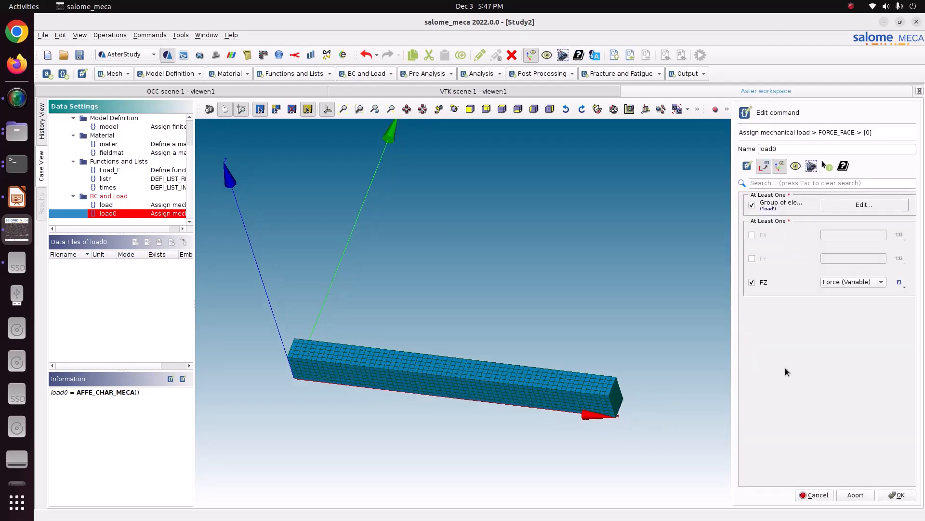
- Confirm the FORCE_FACE item, store the load0 command, and save the study
click(888, 496)
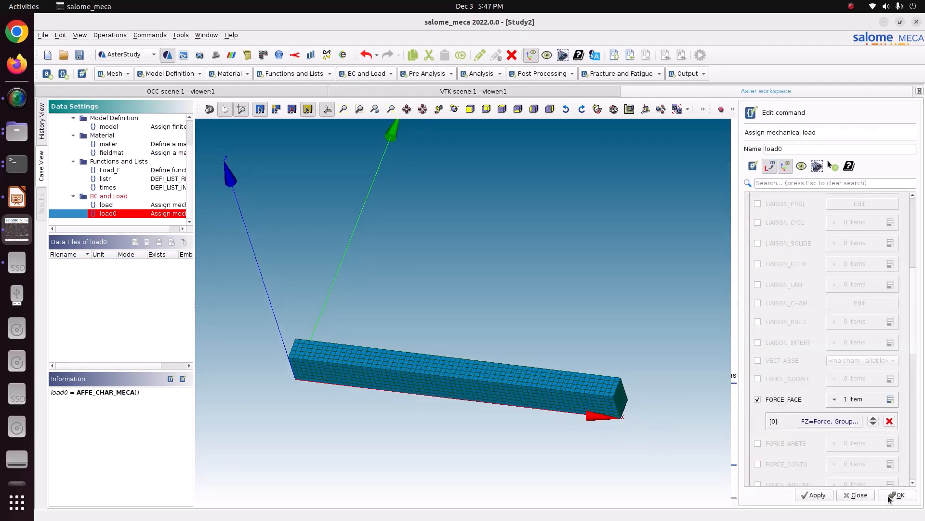
click(823, 495)
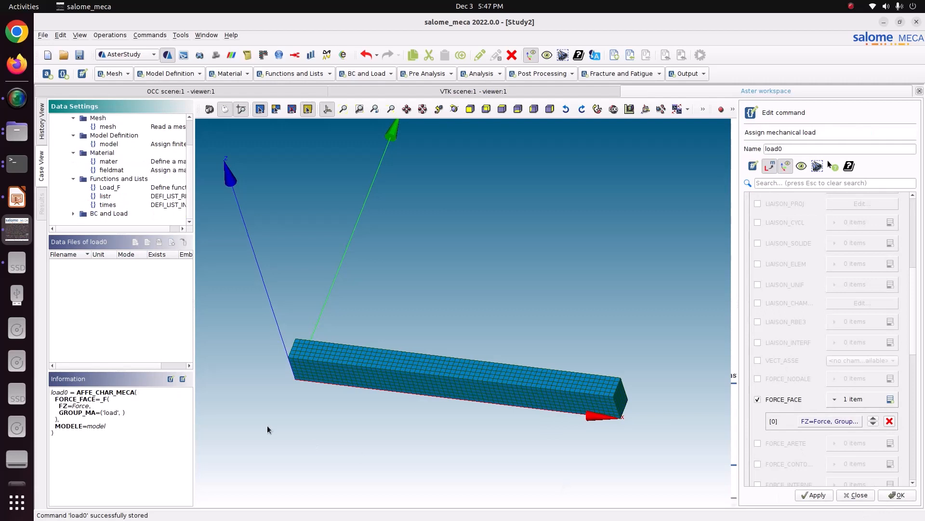
scroll(104, 145, up, 2)
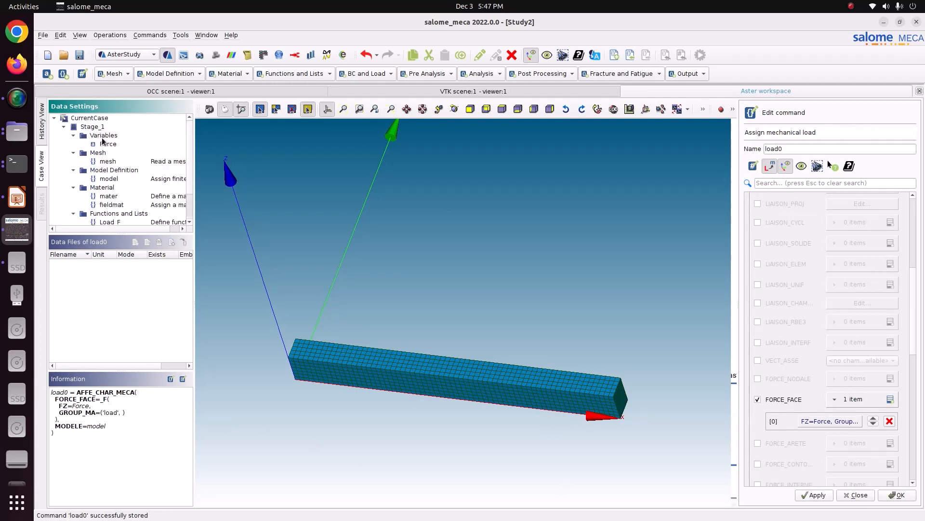
click(106, 145)
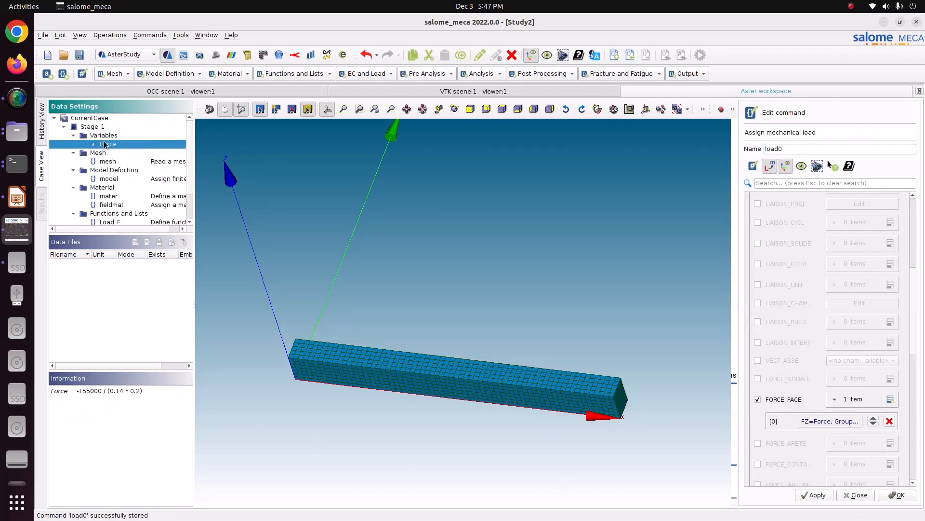
click(906, 500)
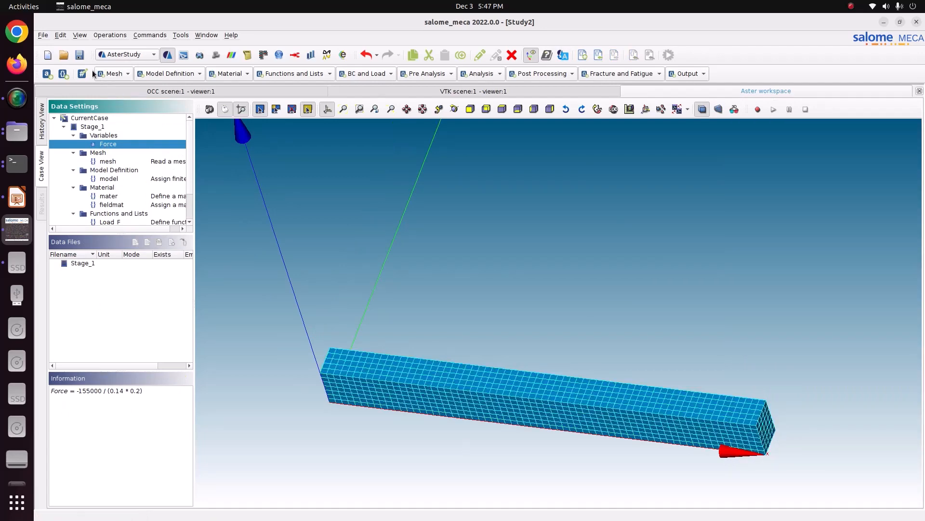
click(81, 56)
- Glance at the LibreOffice Impress material slide, return to Salome-Meca, and review the Load_F function and load0 definitions
click(17, 198)
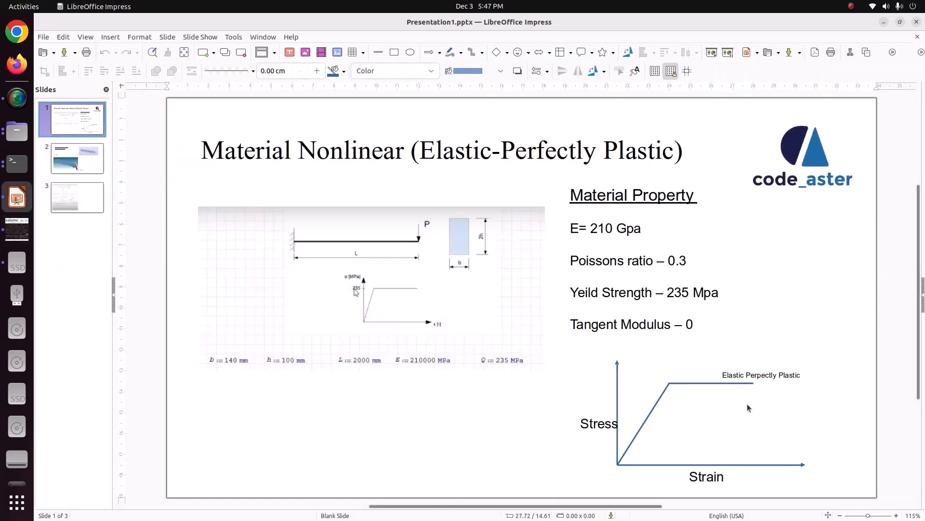
click(17, 229)
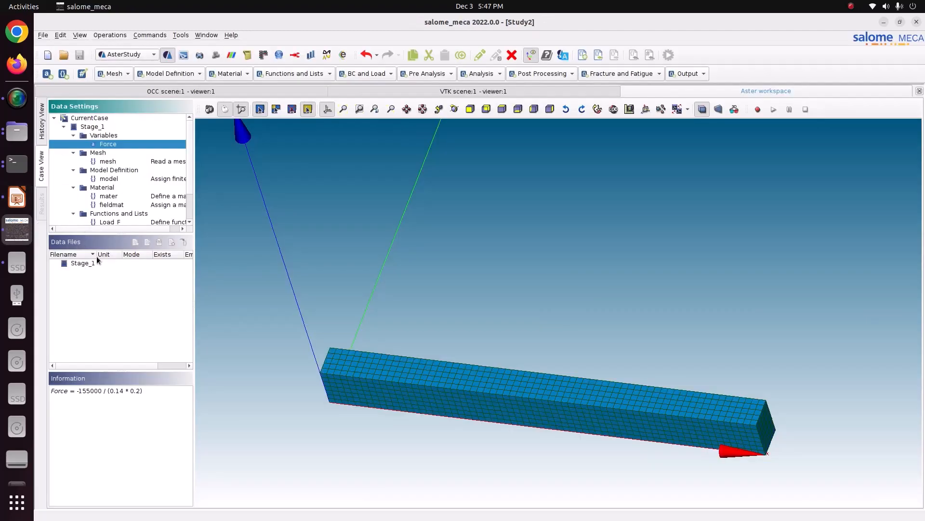
click(105, 223)
scroll(105, 222, down, 2)
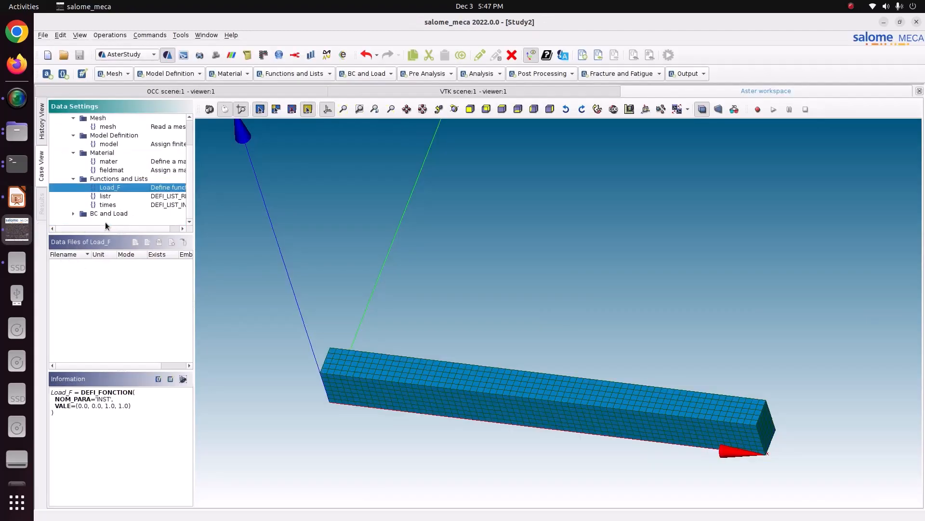
click(73, 213)
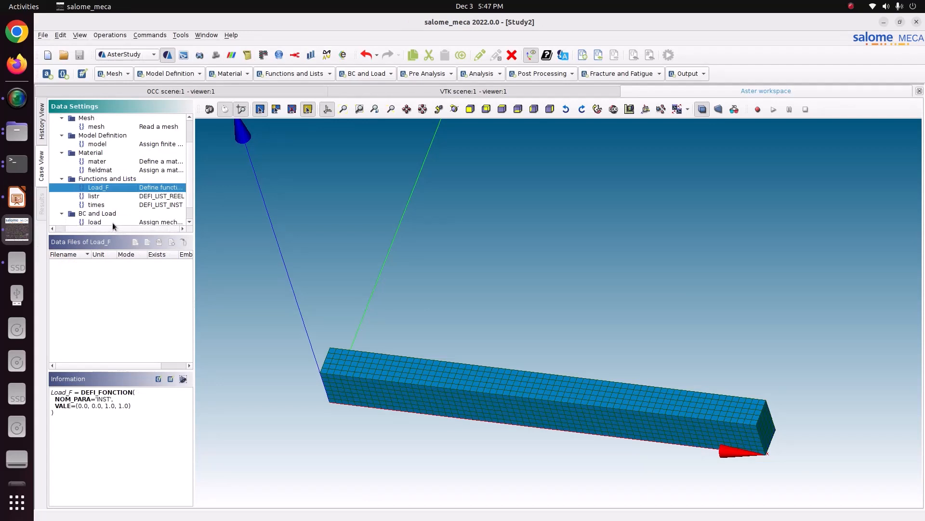
scroll(109, 211, down, 1)
click(106, 213)
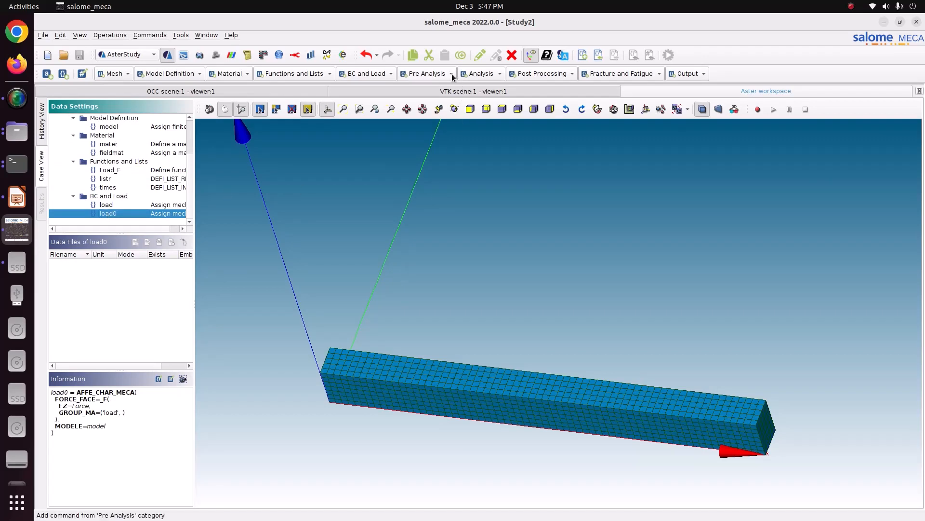
- Add a STAT_NON_LINE analysis command with listr as its time step list
click(480, 75)
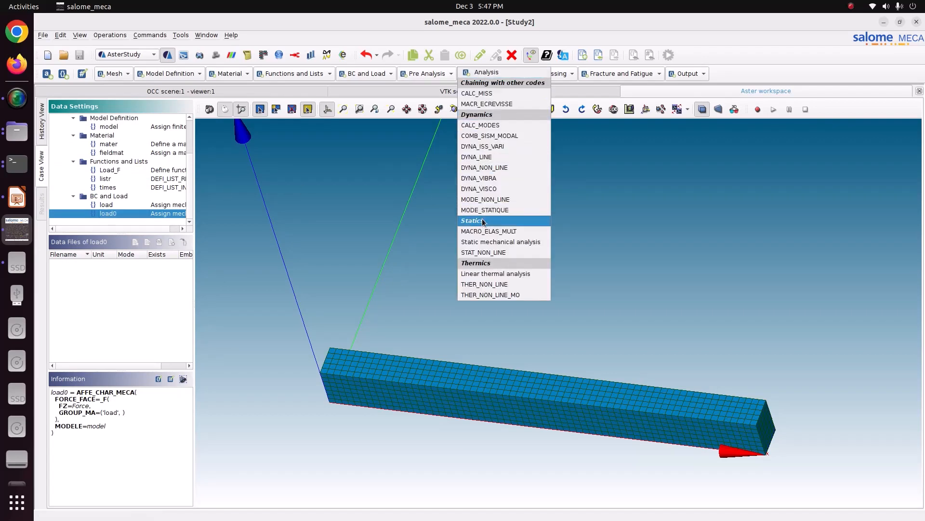
click(477, 254)
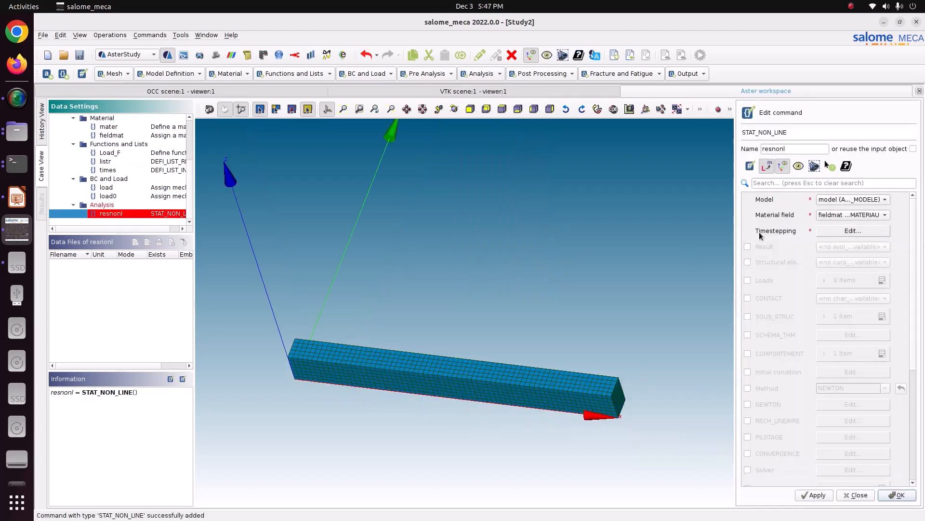
click(842, 236)
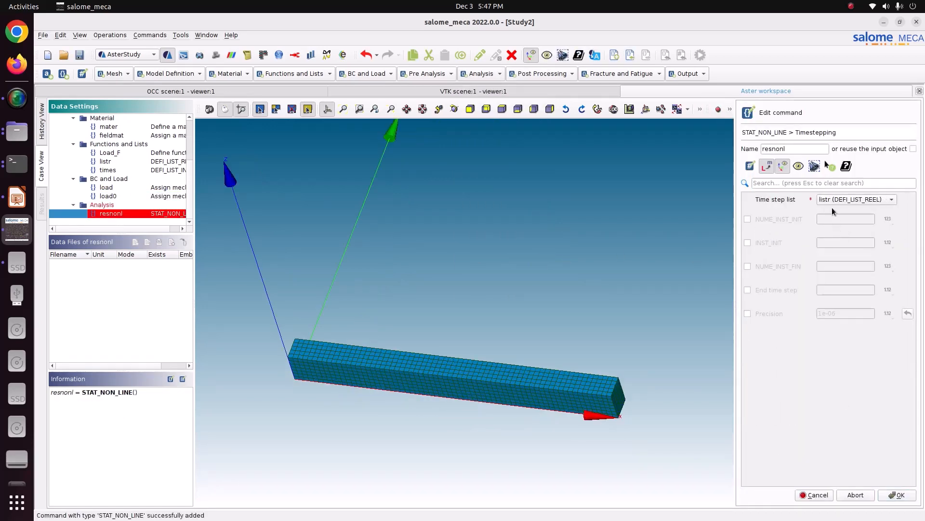
click(898, 494)
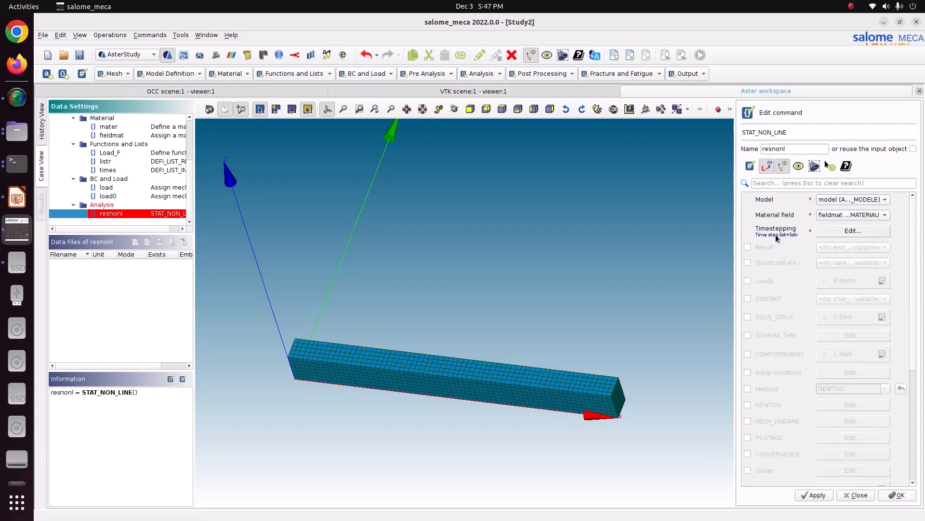
- Enable Loads in the nonlinear analysis and add a first item using the load boundary condition
click(748, 282)
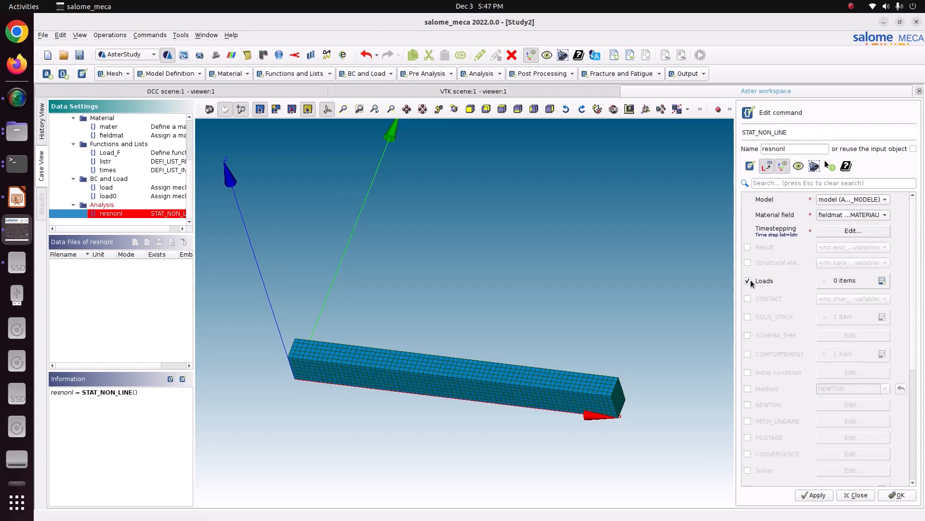
click(882, 281)
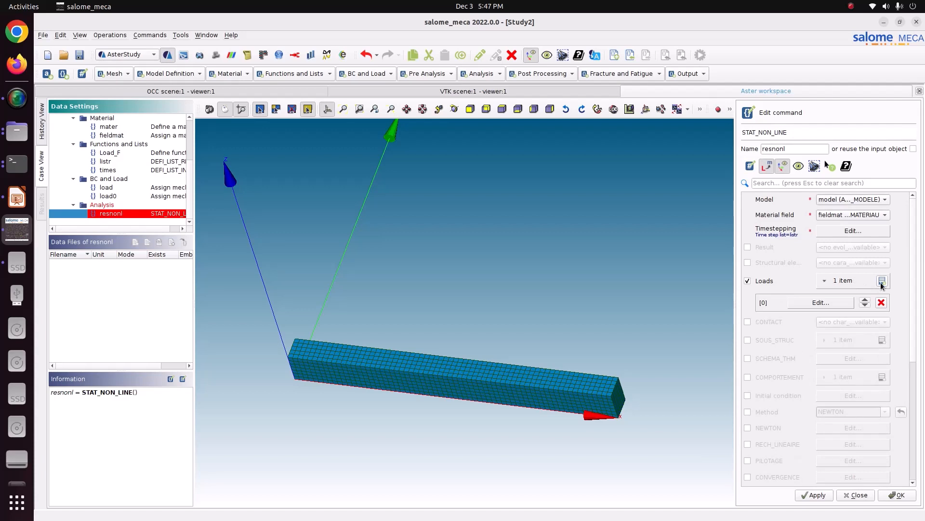
click(827, 303)
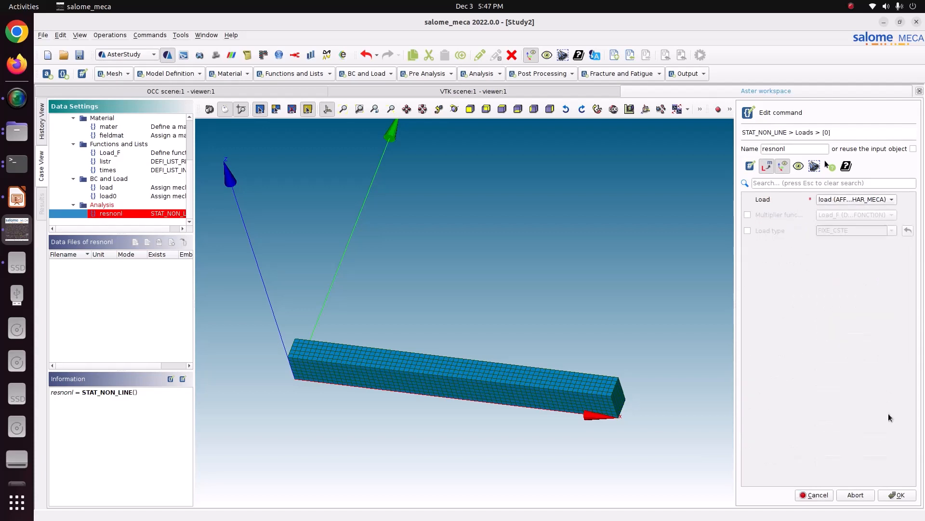
click(898, 496)
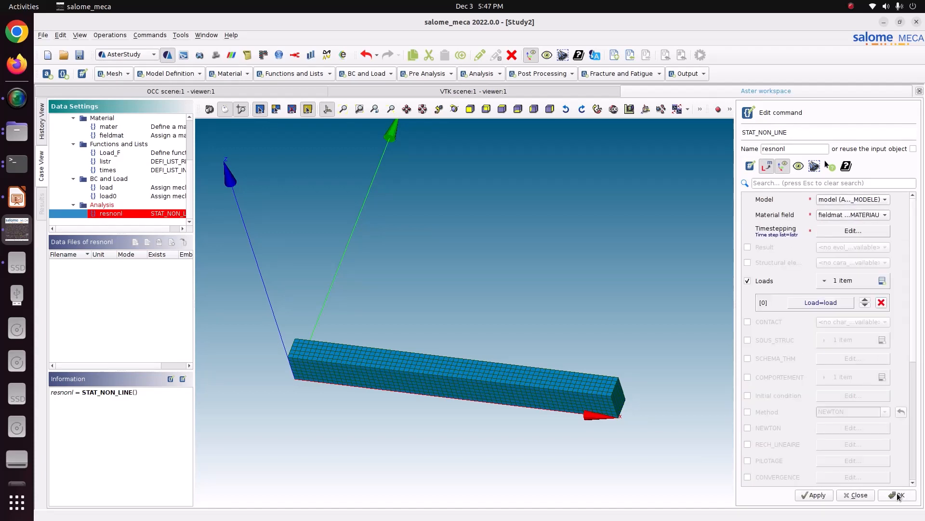
- Add a second Loads item using load0 with Load_F as its multiplier function
click(882, 281)
click(826, 319)
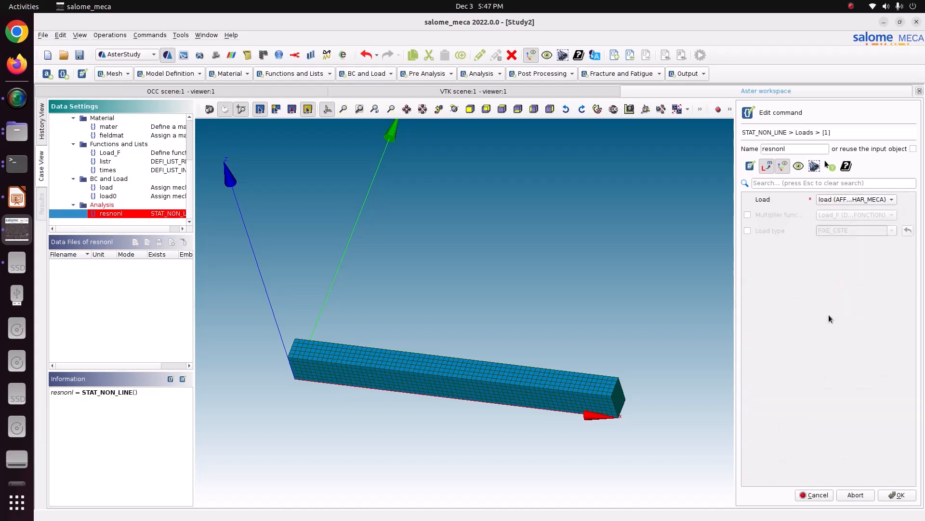
click(837, 202)
click(840, 210)
click(760, 216)
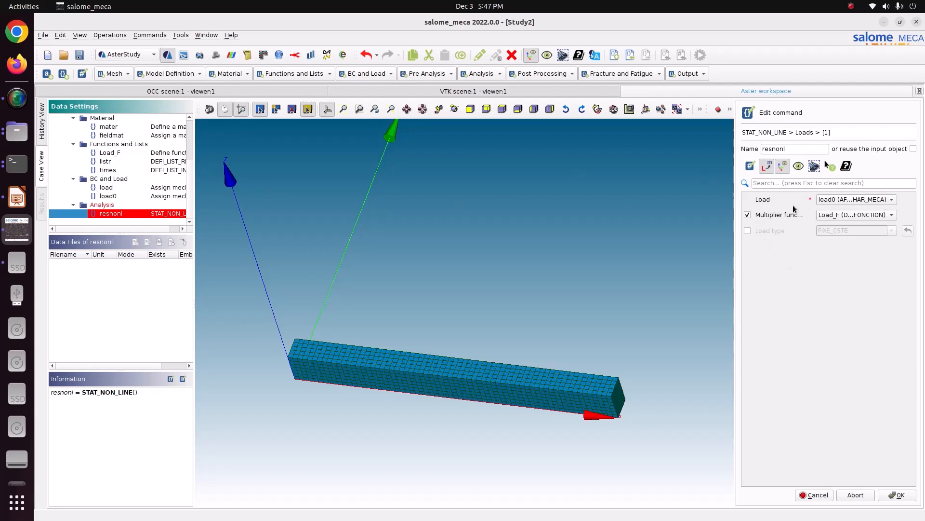
click(898, 495)
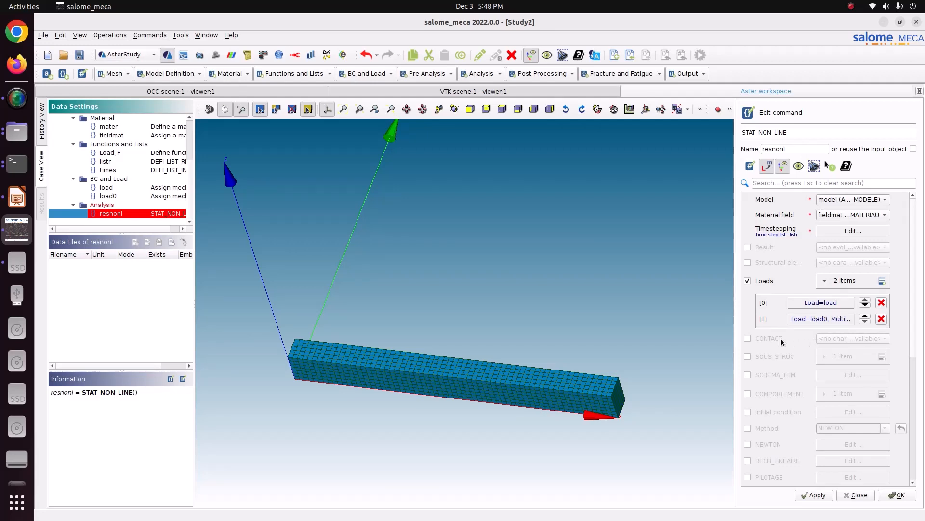
- Enable COMPORTEMENT in the nonlinear analysis and set its item's RELATION to VMIS_ISOT_LINE
scroll(774, 370, down, 1)
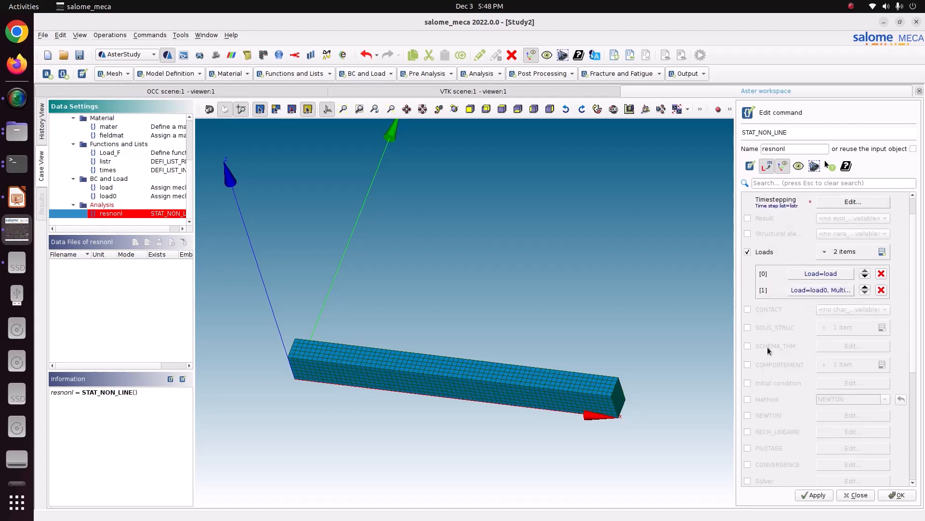
scroll(824, 379, down, 1)
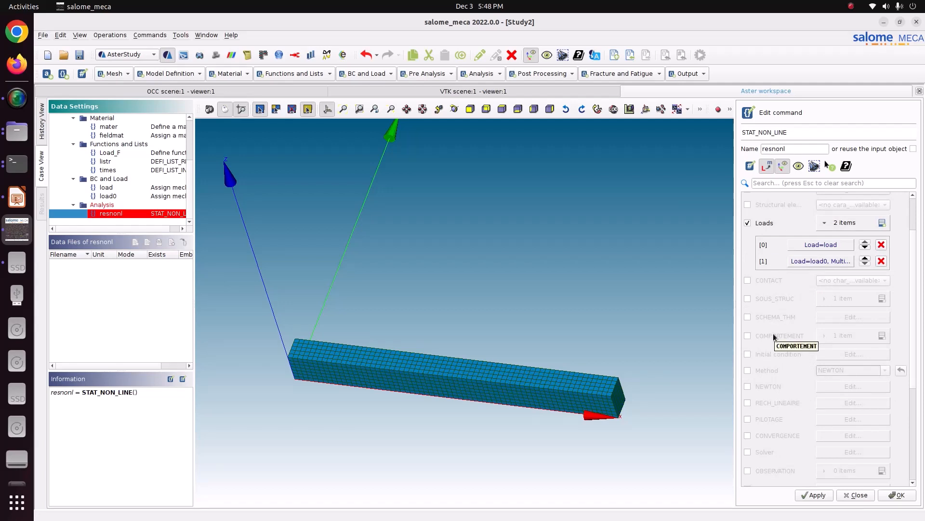
scroll(775, 337, down, 2)
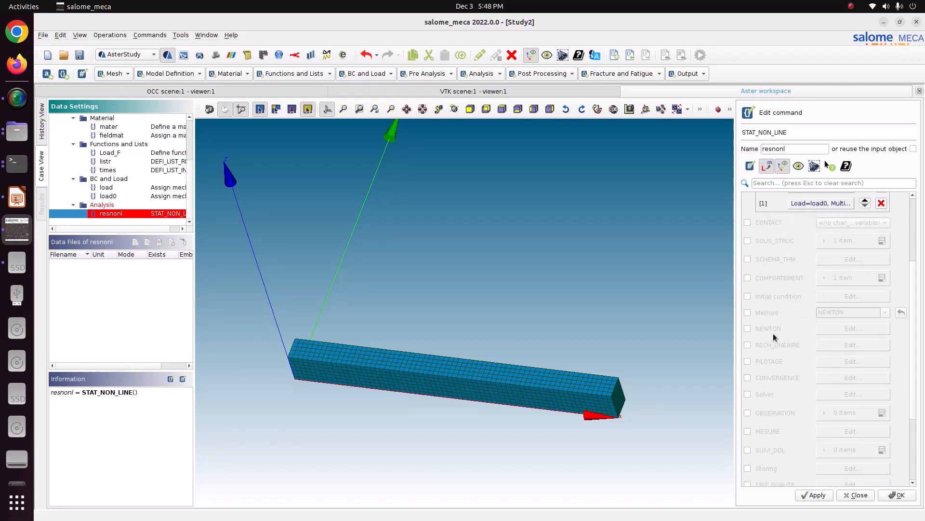
click(780, 278)
click(837, 278)
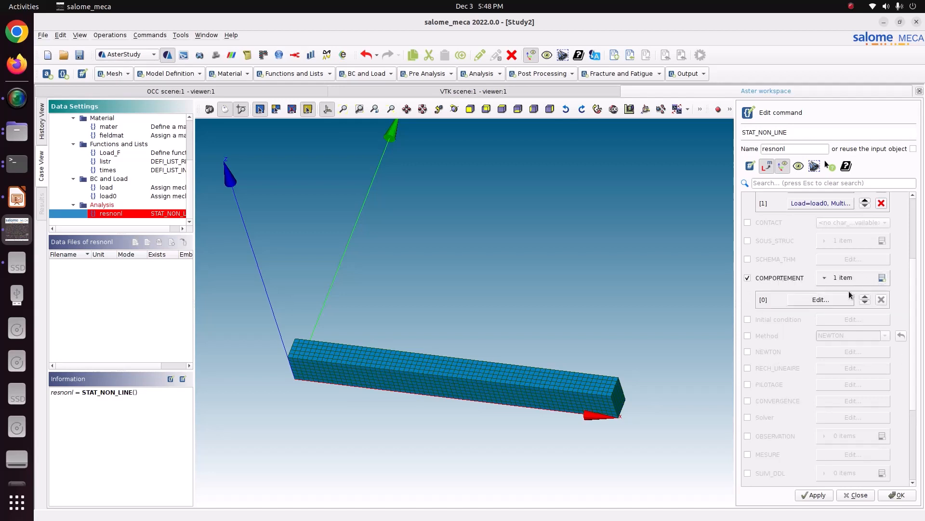
click(839, 300)
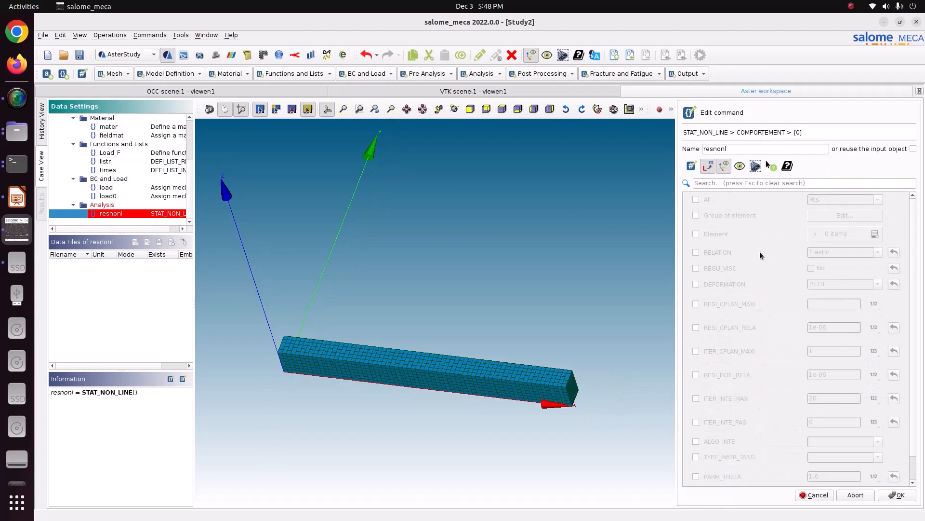
click(721, 254)
click(878, 253)
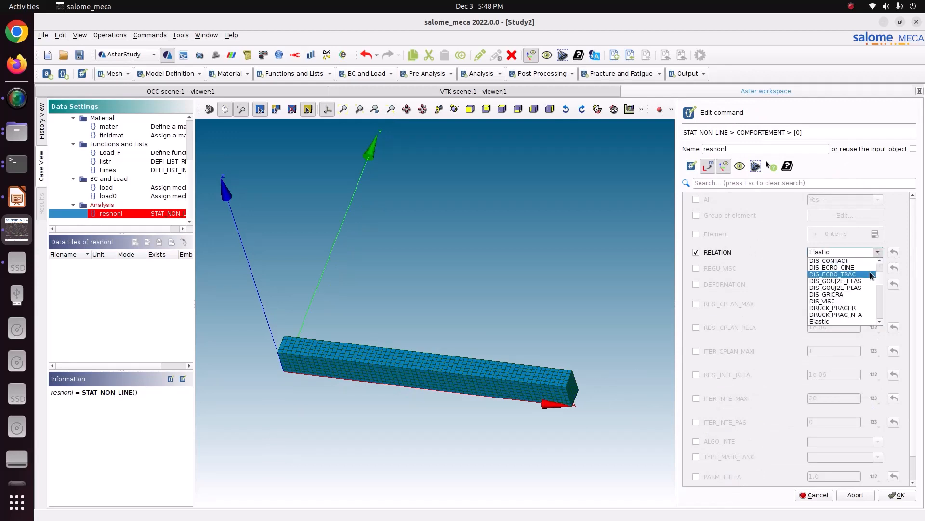
scroll(858, 313, up, 5)
scroll(858, 317, up, 2)
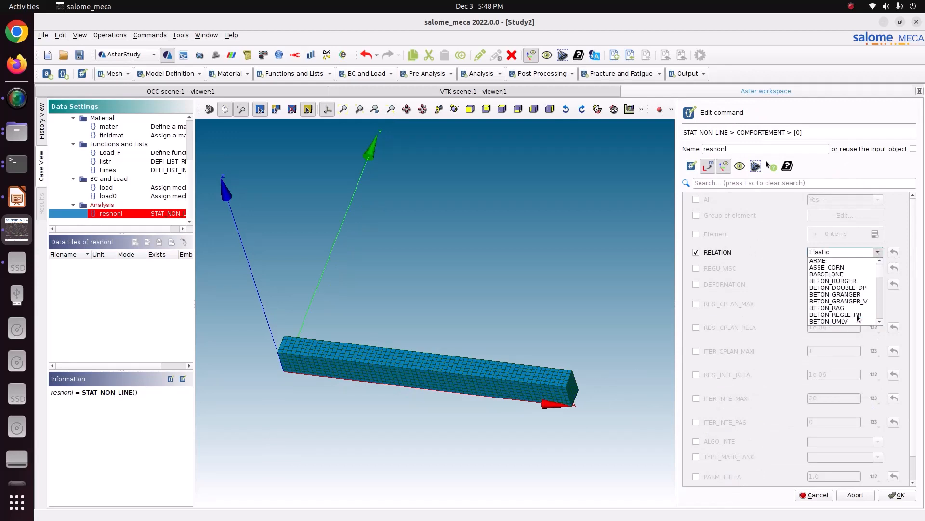
scroll(858, 317, down, 15)
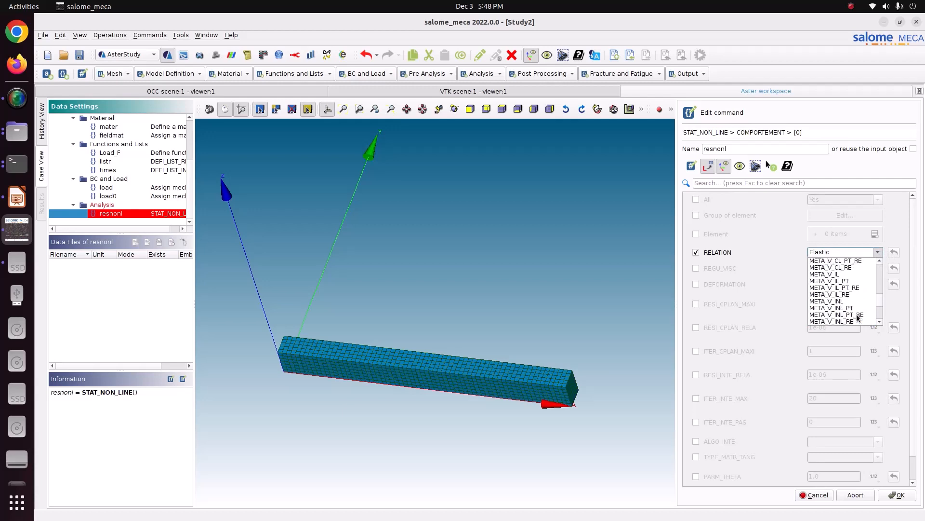
scroll(858, 317, down, 15)
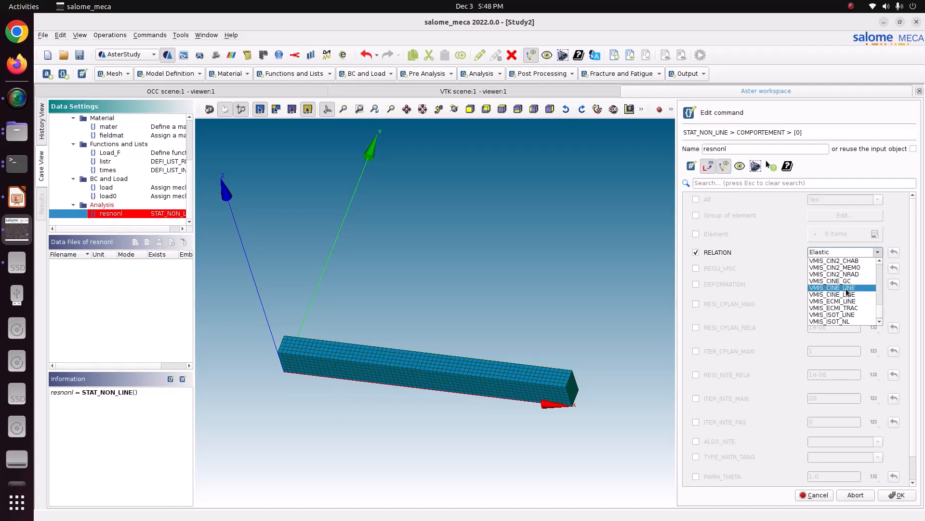
scroll(846, 322, down, 1)
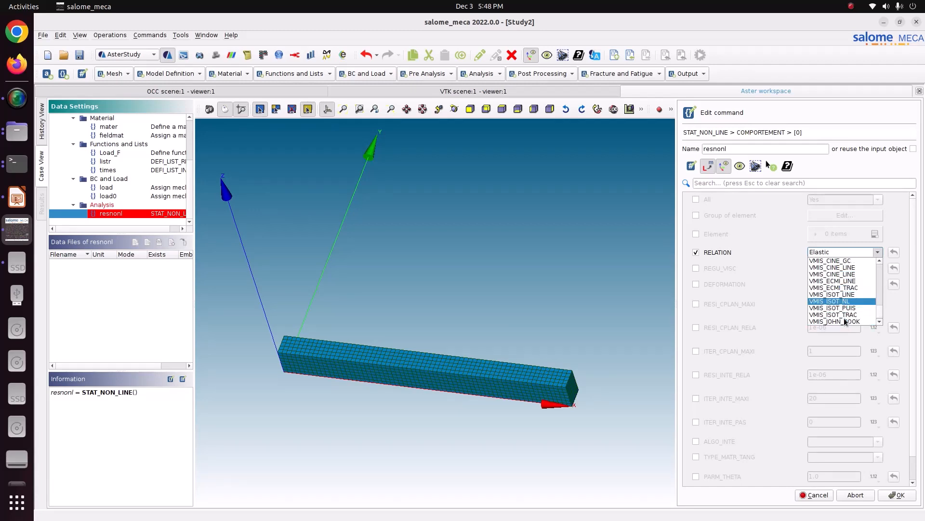
click(844, 294)
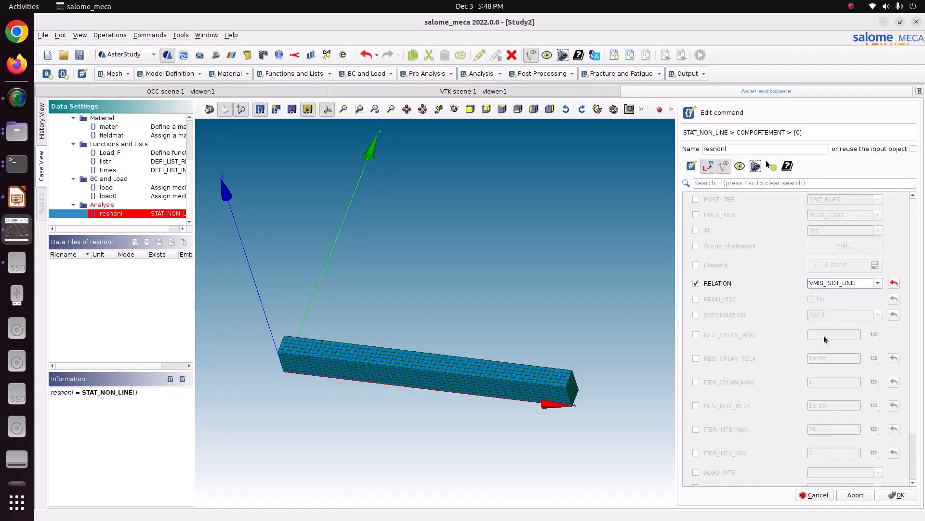
- Enable DEFORMATION as PETIT for the behaviour item and store the resnonl command
click(737, 316)
click(878, 315)
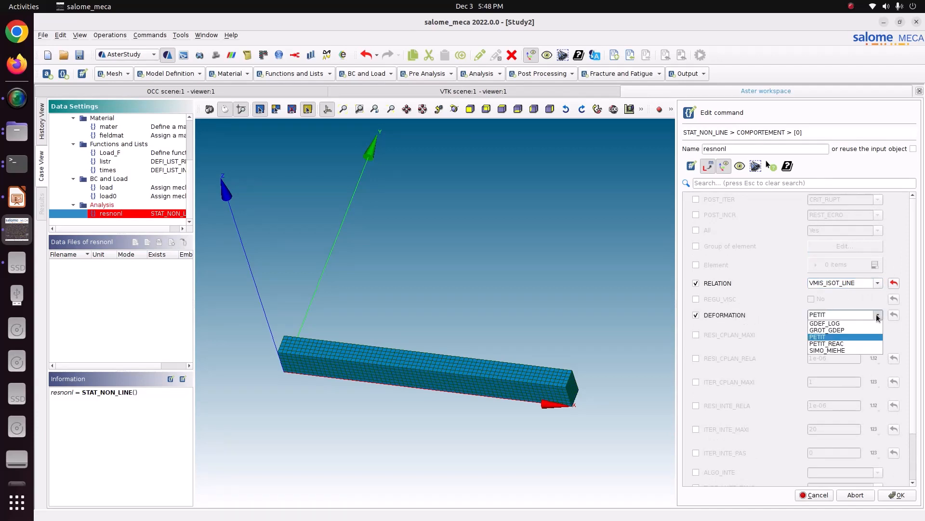
click(848, 337)
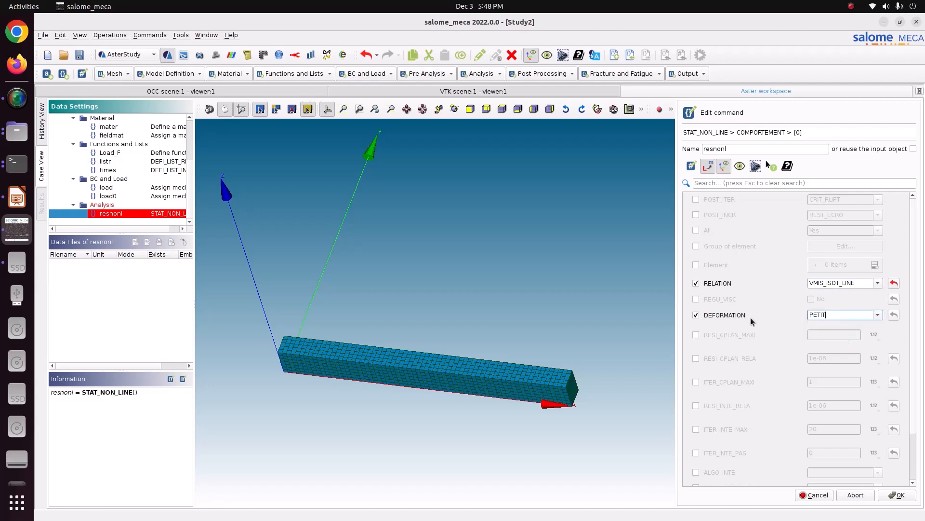
scroll(749, 335, down, 1)
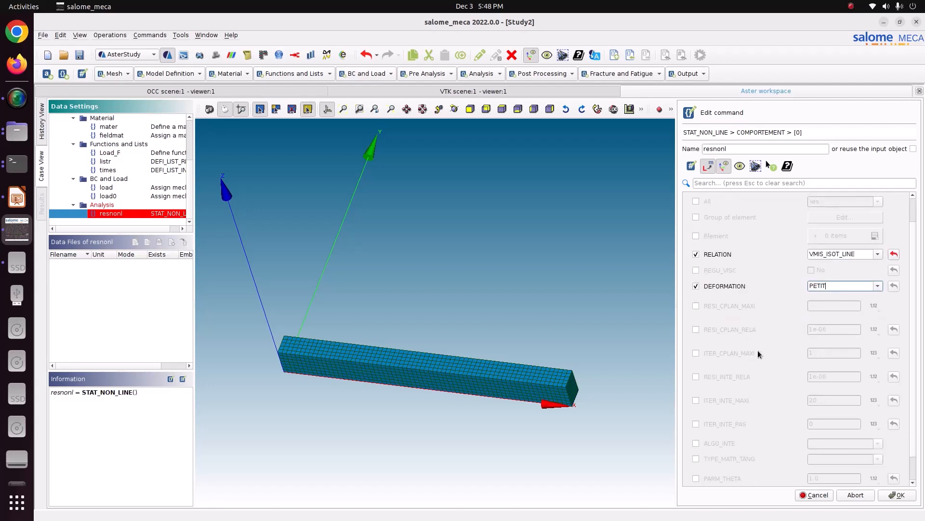
click(897, 494)
click(817, 495)
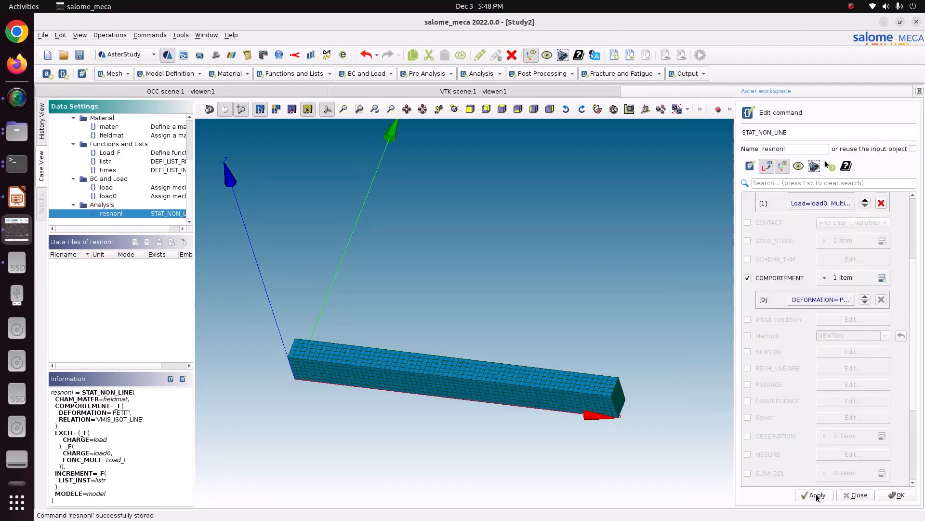
click(889, 495)
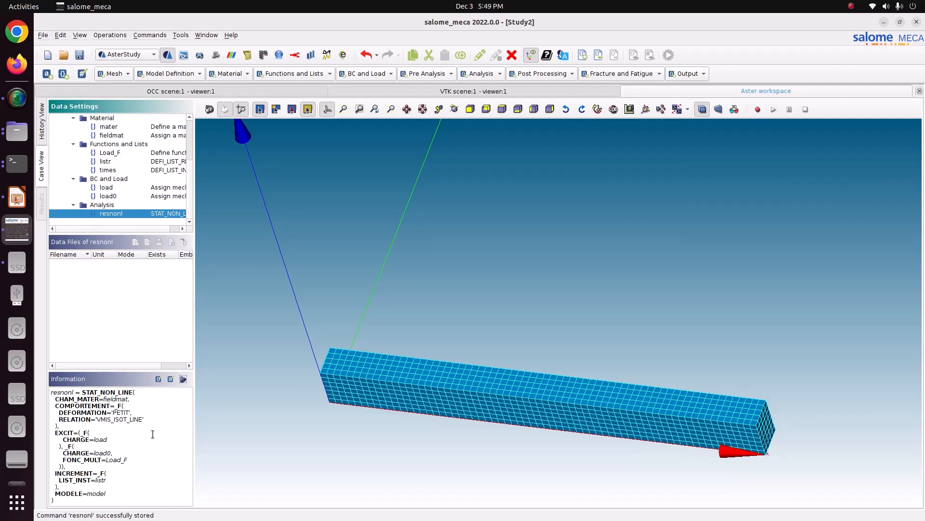
- Add a Set output results command with resul123.rmed in the 54_elasto_plastic folder as its result file
click(686, 73)
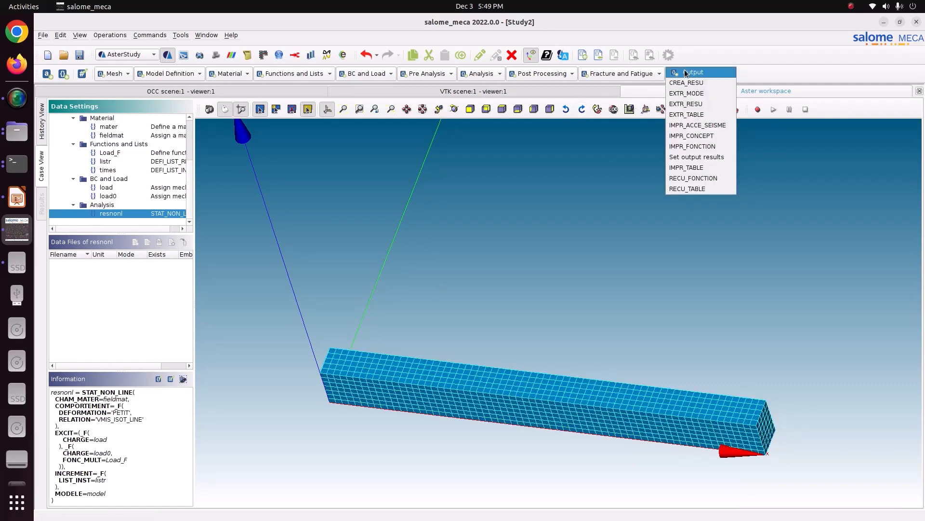
click(700, 158)
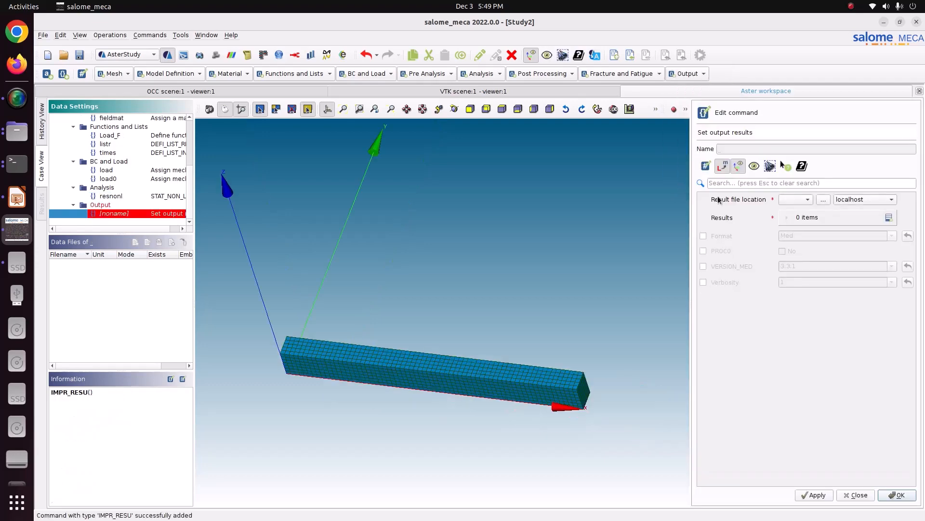
click(824, 199)
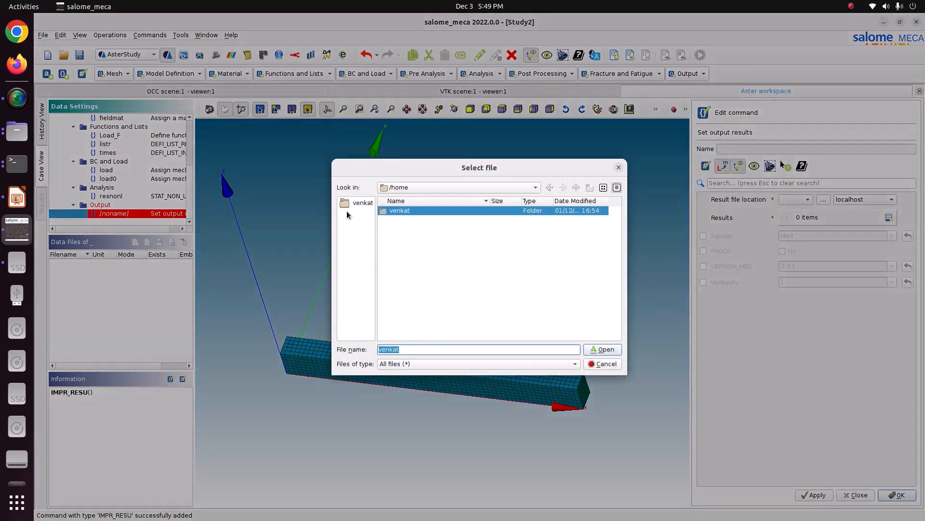
click(353, 203)
double_click(402, 298)
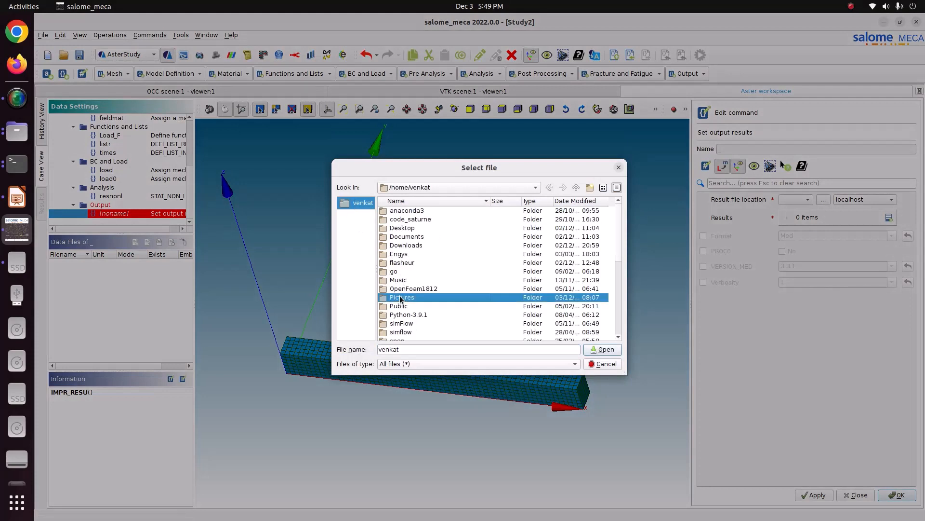
double_click(408, 219)
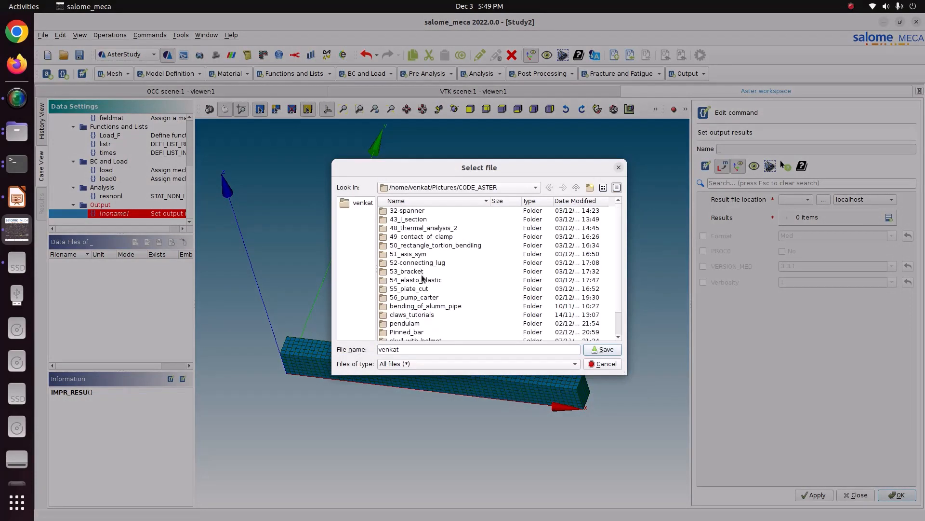
double_click(410, 280)
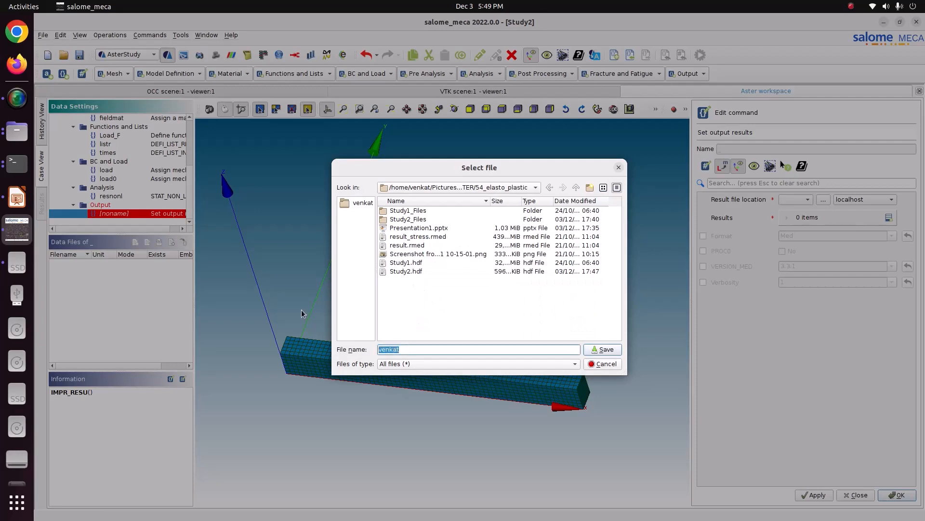
text(resul)
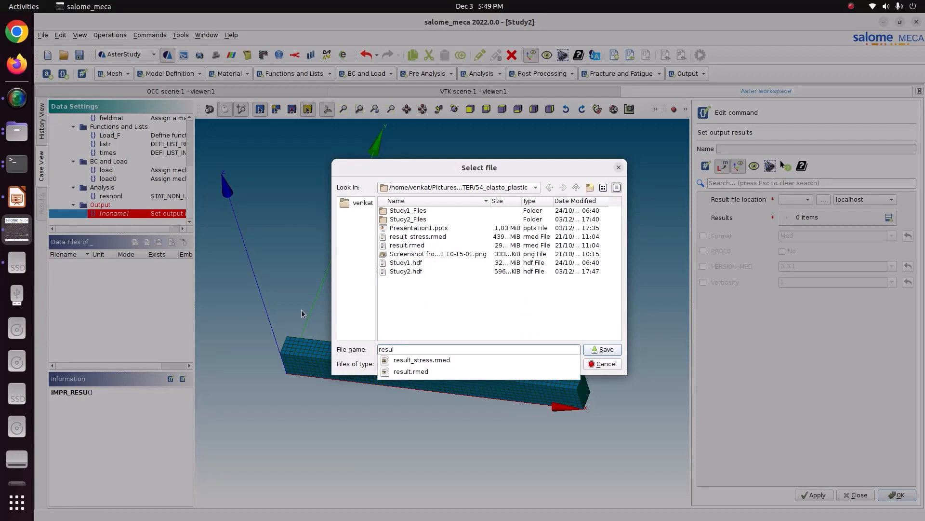
text(123.rmed)
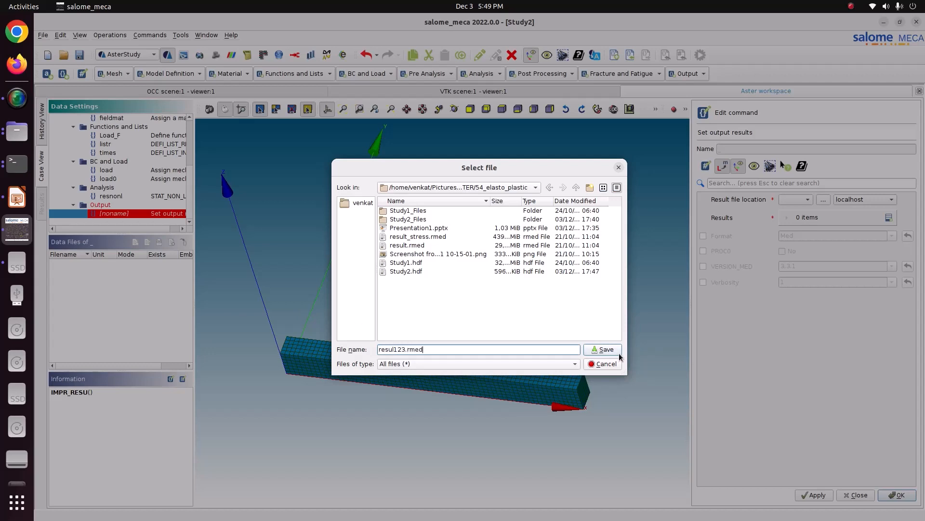
click(603, 349)
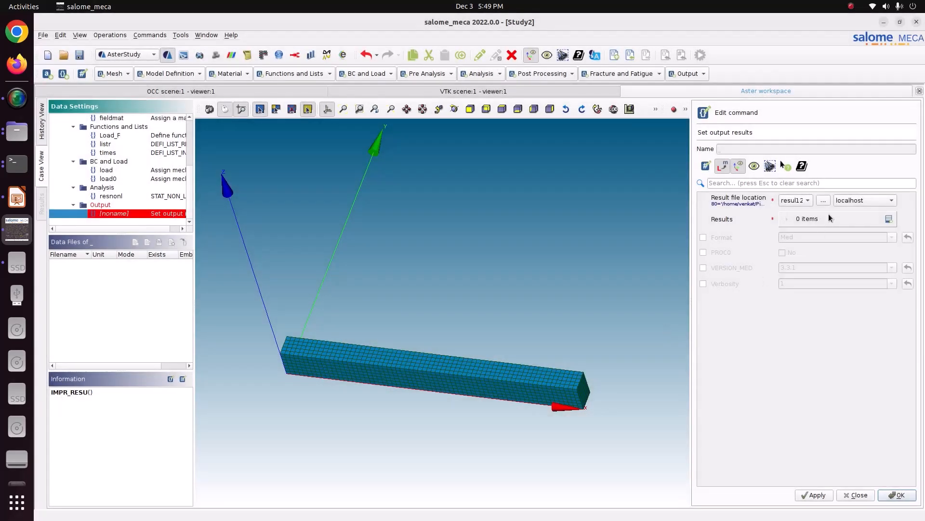
- Add a Results item exporting mesh and resnonl with TOUT_CHAM set to Yes
click(889, 219)
click(835, 241)
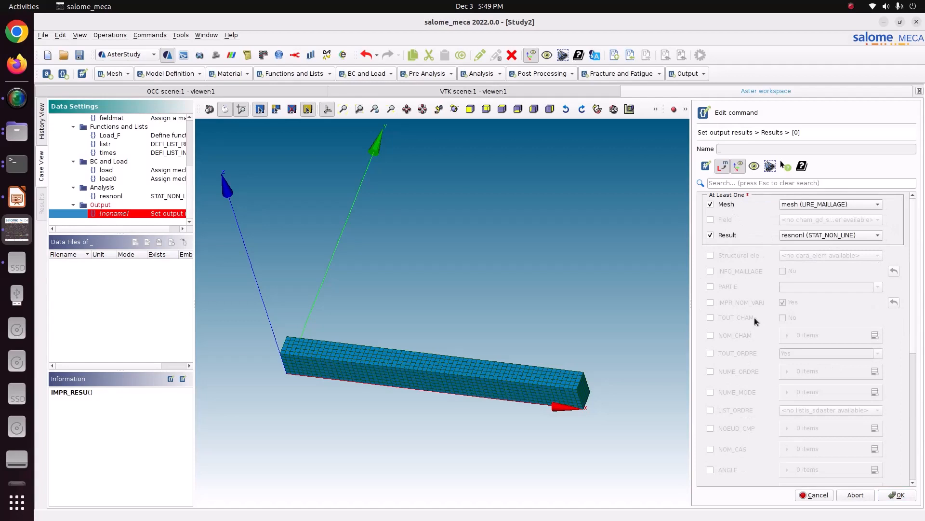
click(747, 318)
click(782, 318)
click(893, 496)
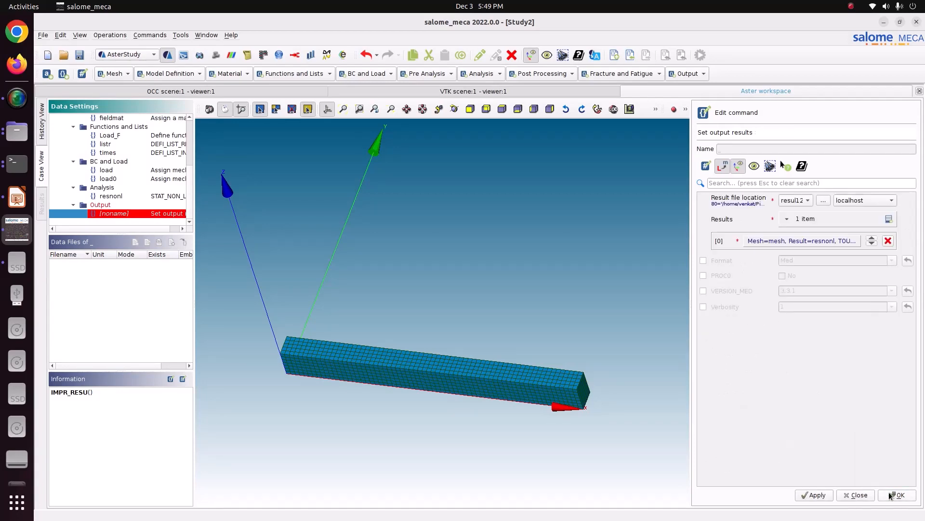
- Enable the Med format, store the output command, and save the study
click(724, 260)
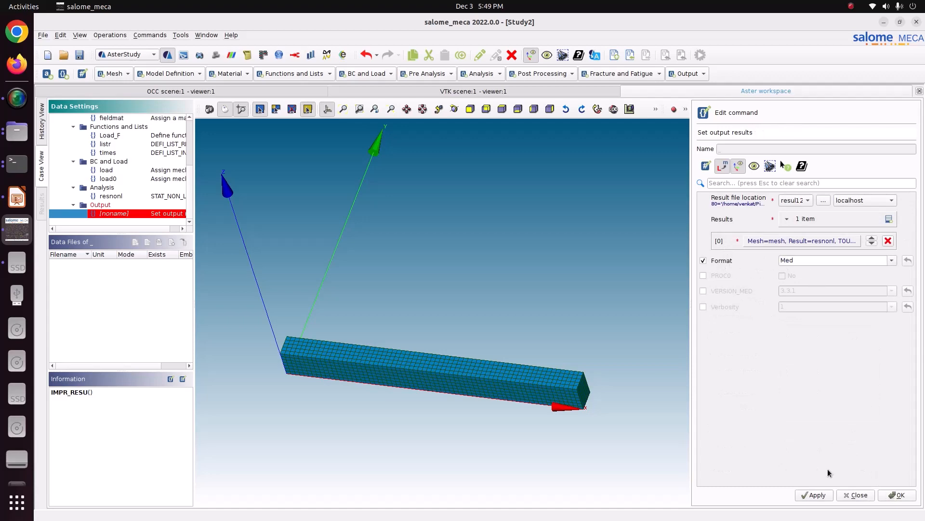
click(819, 495)
click(899, 496)
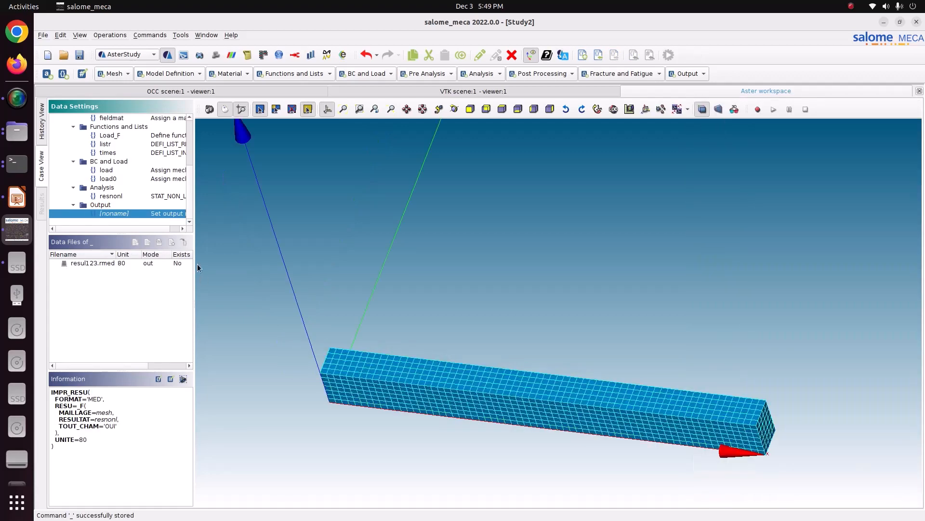
click(126, 195)
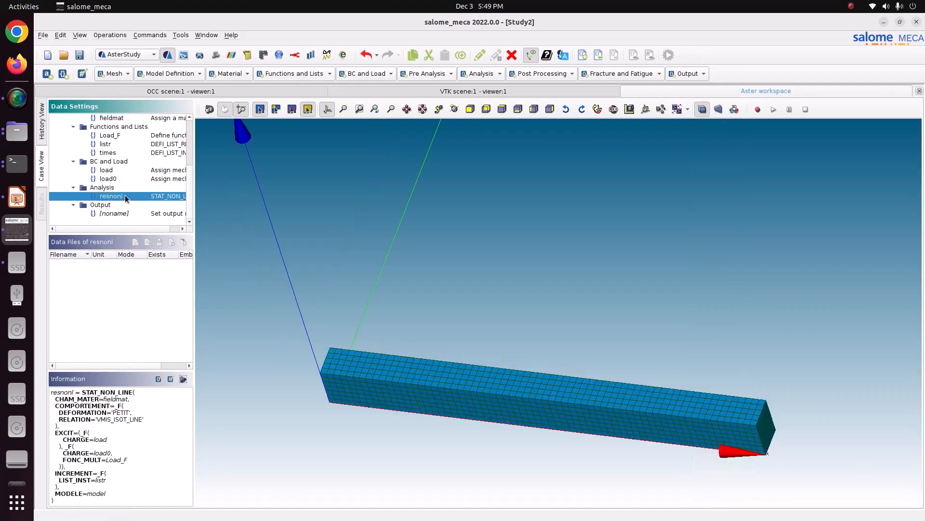
click(85, 55)
- Add a CALC_CHAMP post-processing command that reuses the input object
click(552, 73)
click(552, 83)
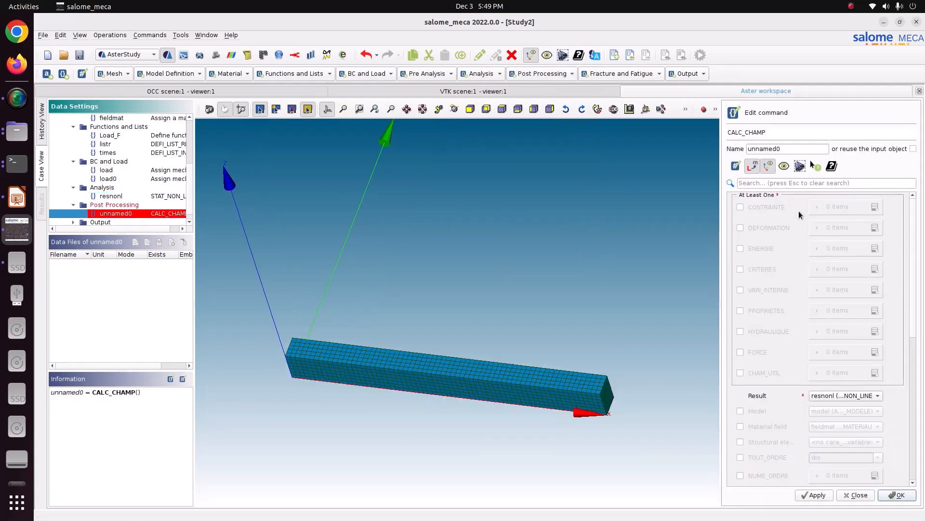
click(914, 148)
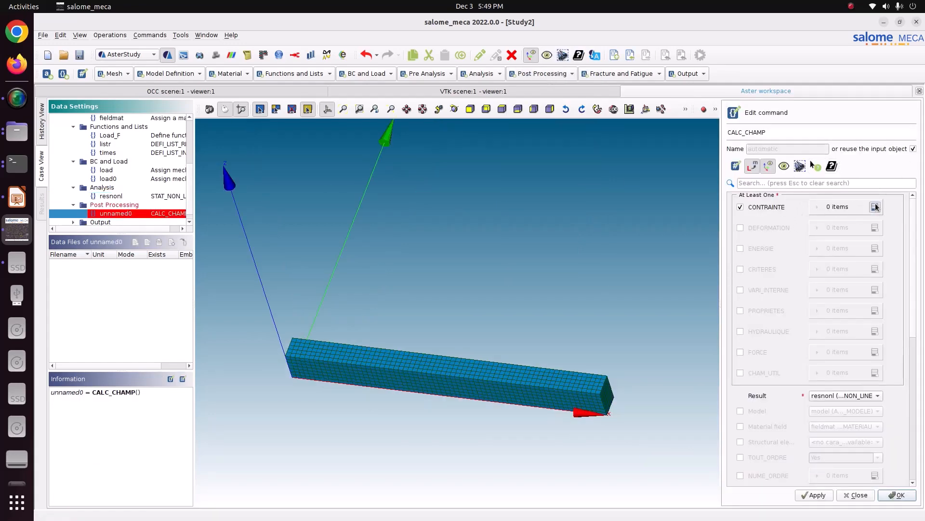
- Enable CONTRAINTE in the CALC_CHAMP command with two items, SIGM_ELNO and SIGM_NOEU
click(875, 207)
click(841, 228)
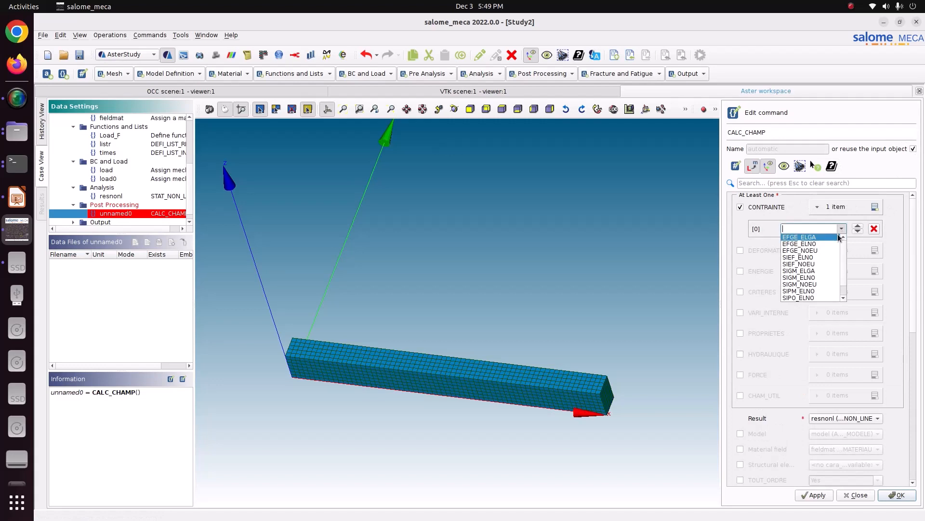
click(811, 278)
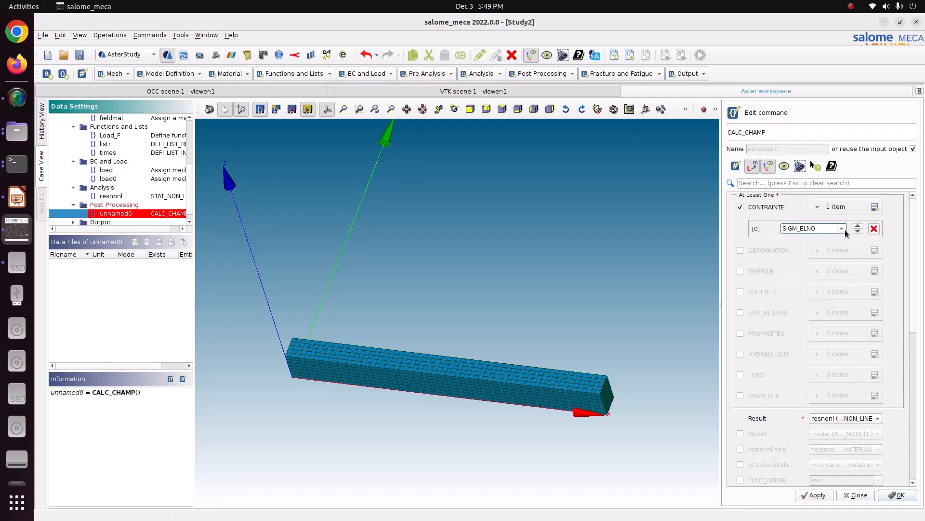
click(874, 207)
click(841, 244)
click(812, 300)
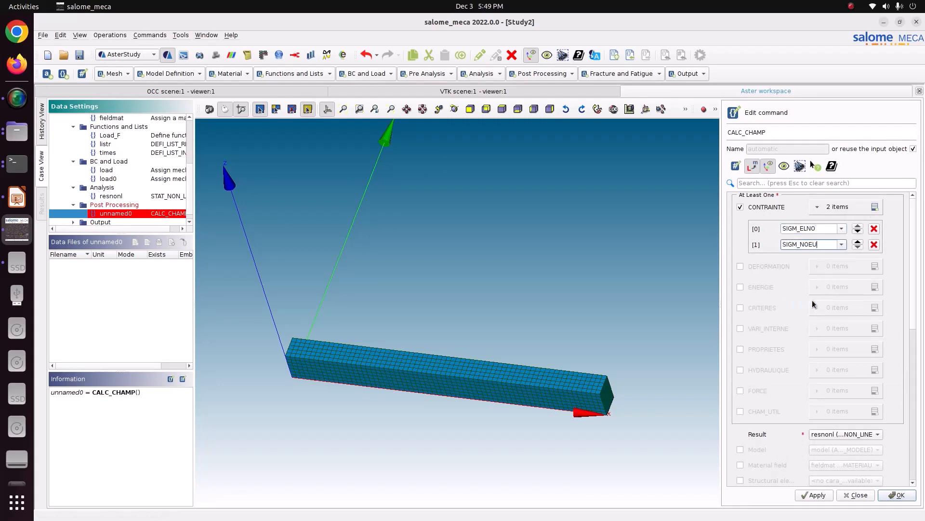
- Enable CRITERES in the CALC_CHAMP command with two items, SIEQ_ELNO and SIEQ_NOEU
click(838, 307)
click(875, 308)
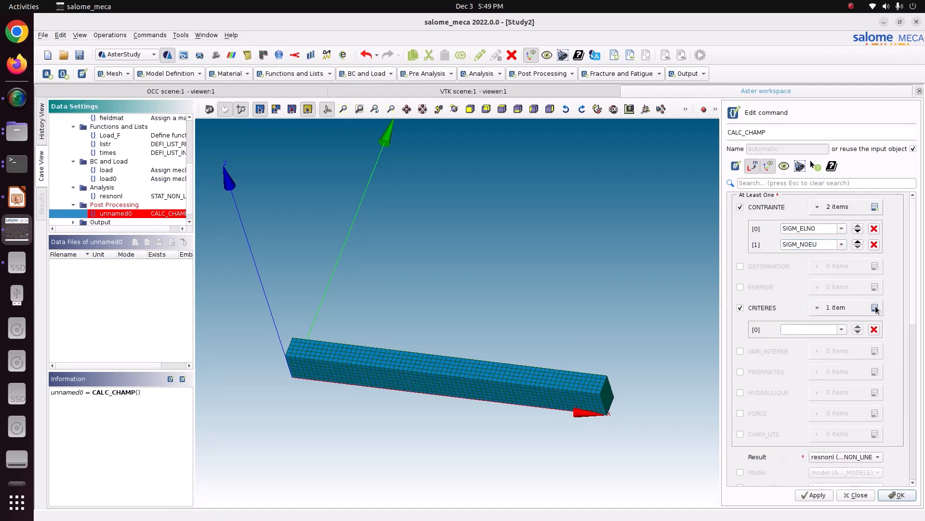
click(841, 330)
scroll(814, 381, down, 3)
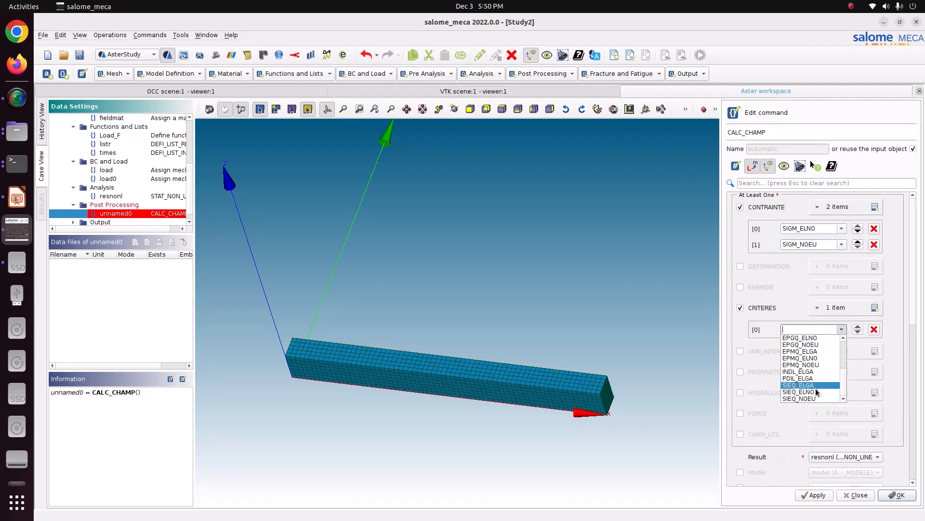
click(816, 393)
click(875, 307)
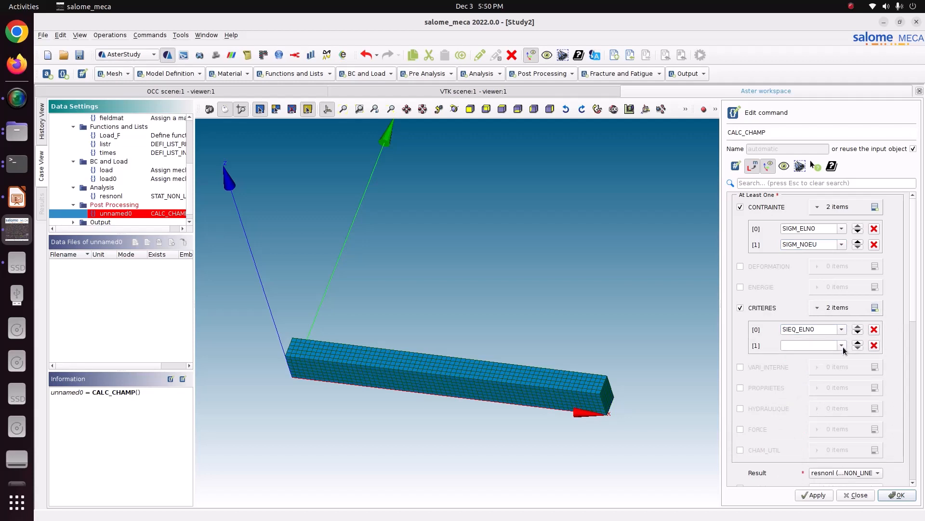
click(842, 345)
click(814, 416)
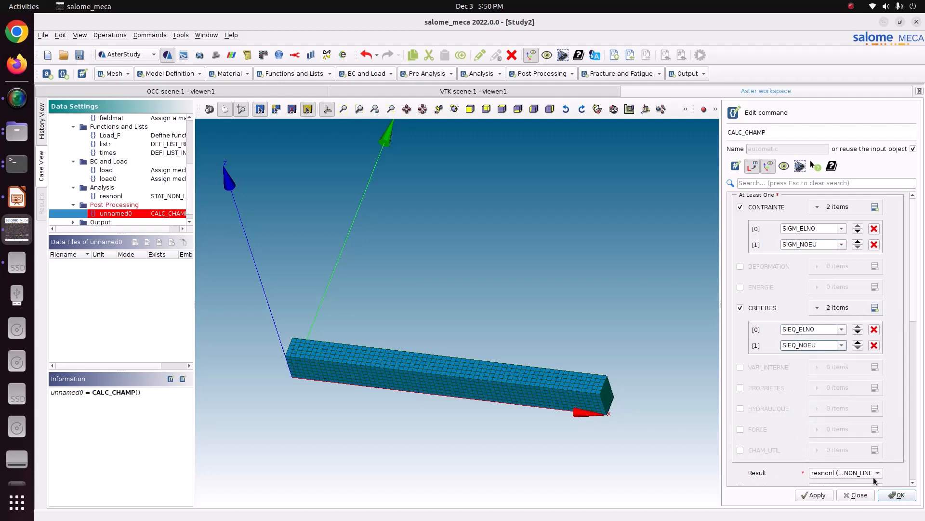
- Enable the model and the fieldmat material field for the CALC_CHAMP command and store it
scroll(818, 416, down, 3)
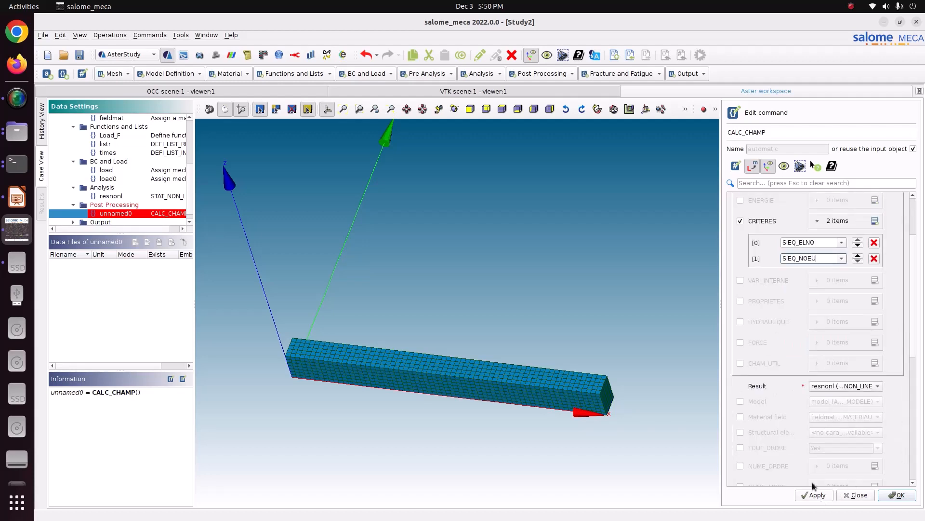
click(761, 403)
click(767, 419)
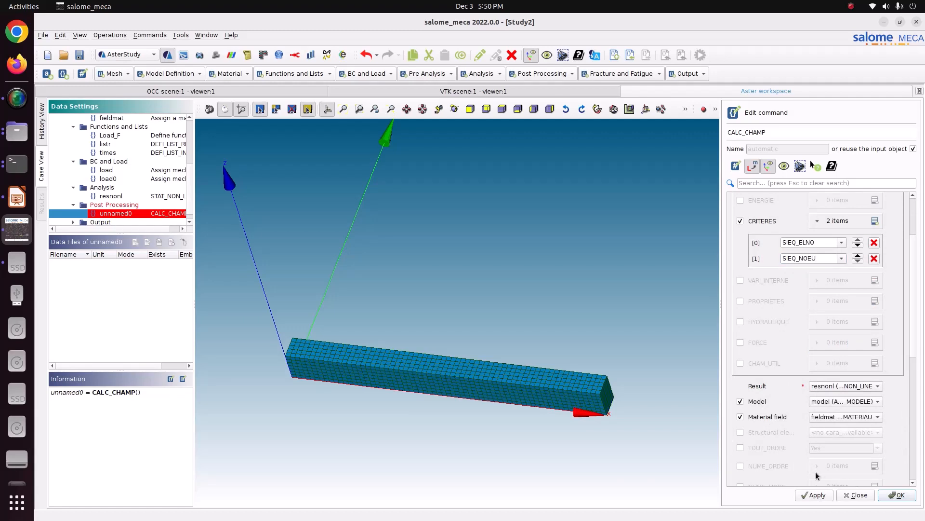
click(898, 495)
- Reselect resnonl as the result in the output command's Results item, store the command again, and save the study
click(188, 217)
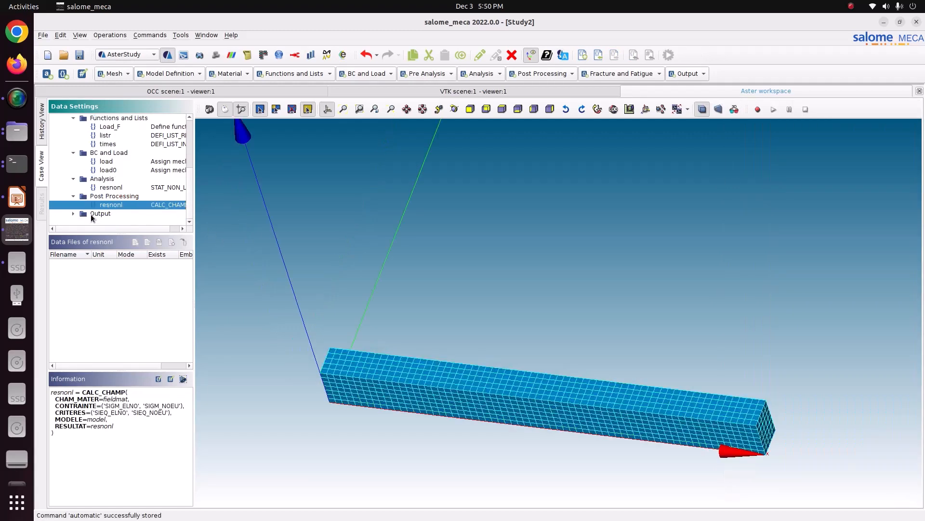
click(75, 213)
double_click(122, 221)
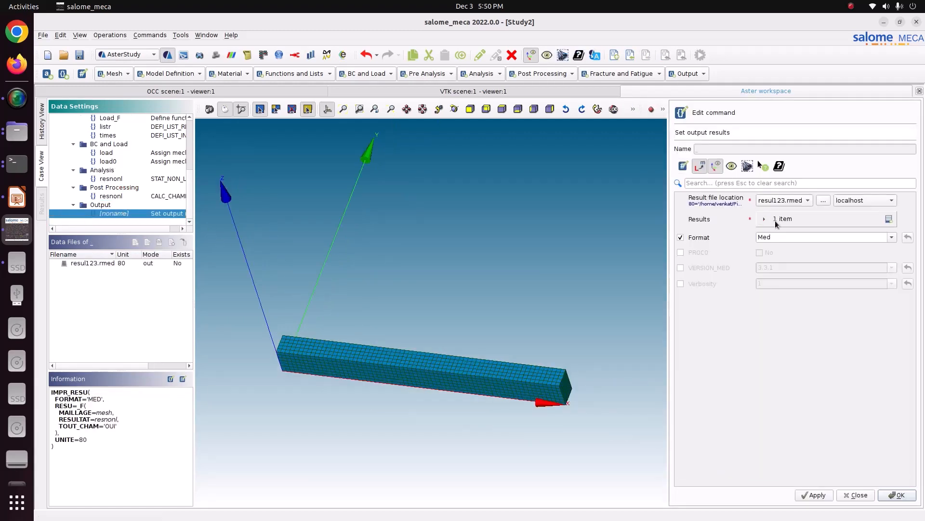
click(776, 220)
click(804, 242)
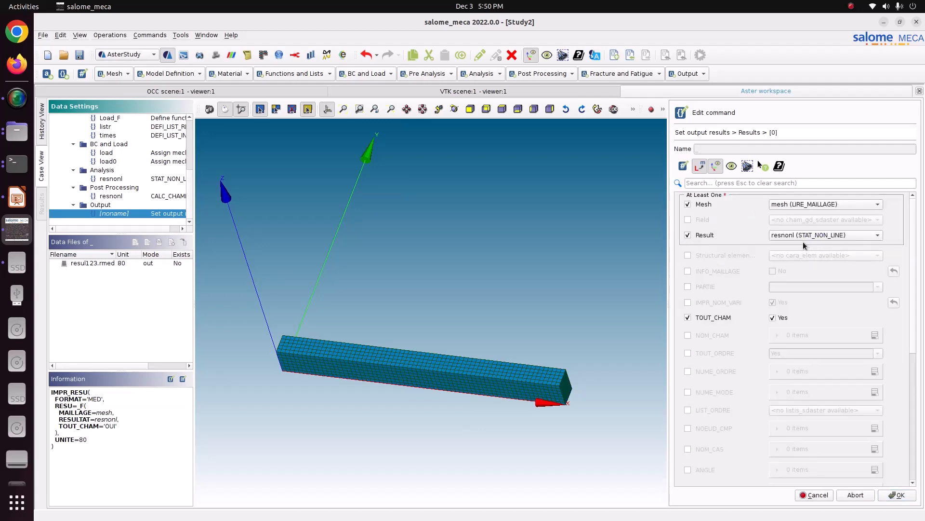
click(801, 238)
click(803, 246)
click(896, 495)
click(814, 495)
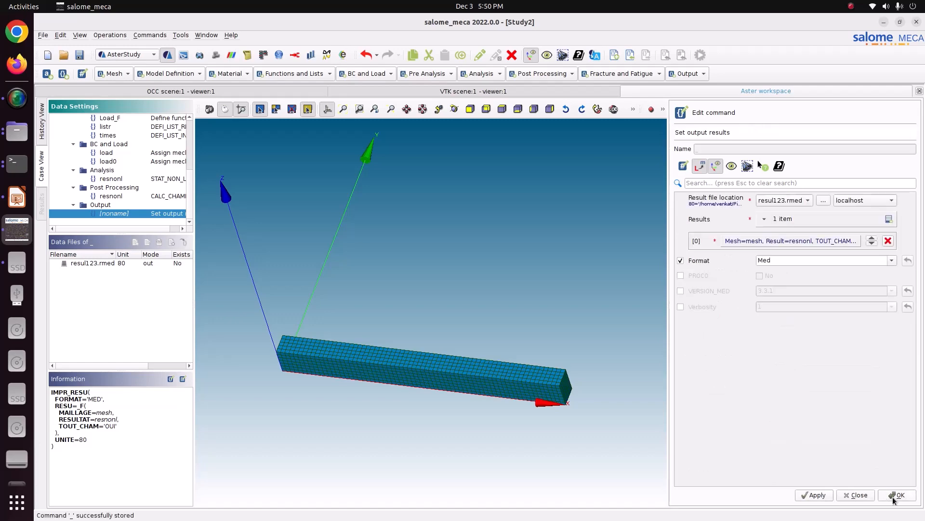
click(887, 498)
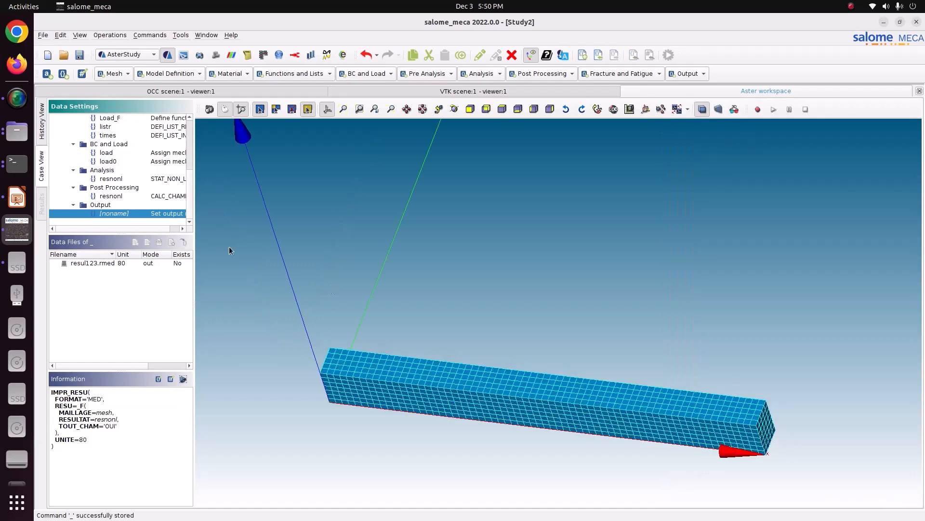
click(77, 60)
- Mark Stage_1 of the current case for execution in the history view and set auto refresh to 5s
click(45, 131)
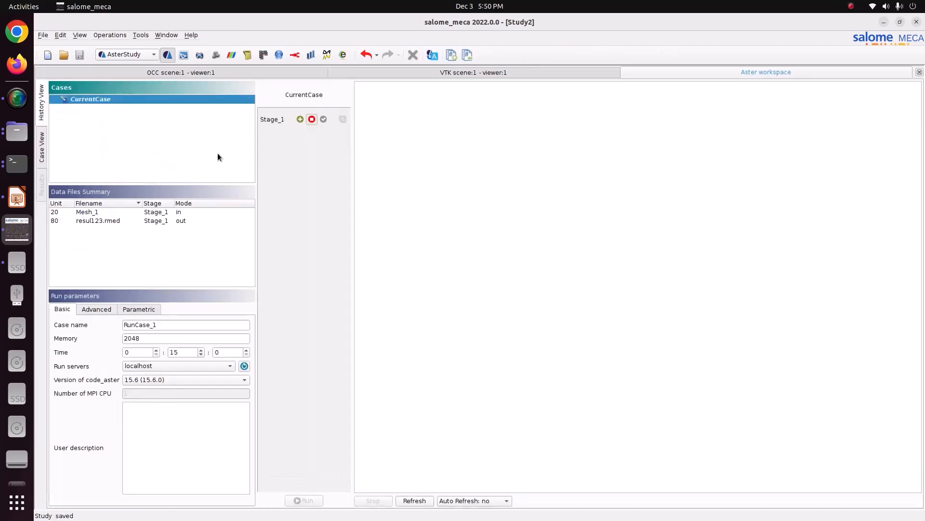
click(298, 119)
click(474, 503)
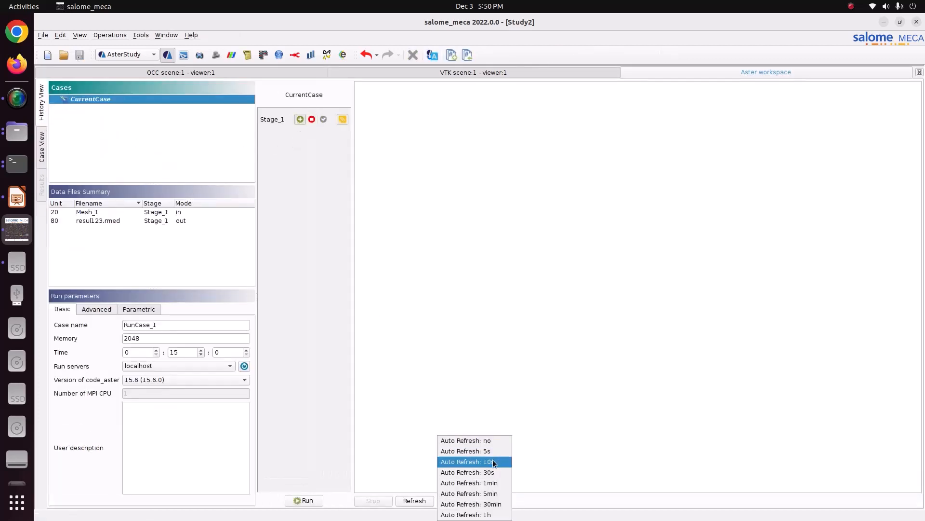
click(493, 452)
- Set the memory of RunCase_1 to 4048, run the case, and read its output log through to the end
drag(139, 339, 73, 326)
text(4048)
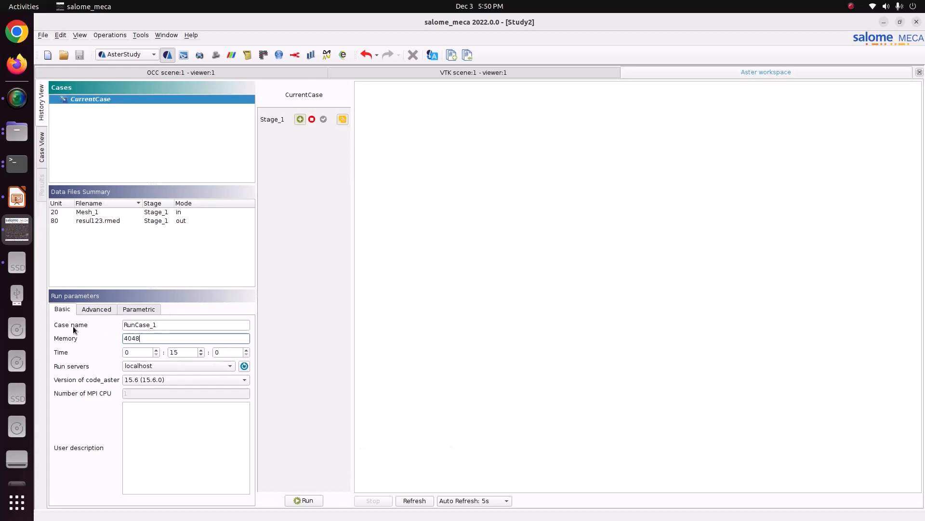
click(304, 500)
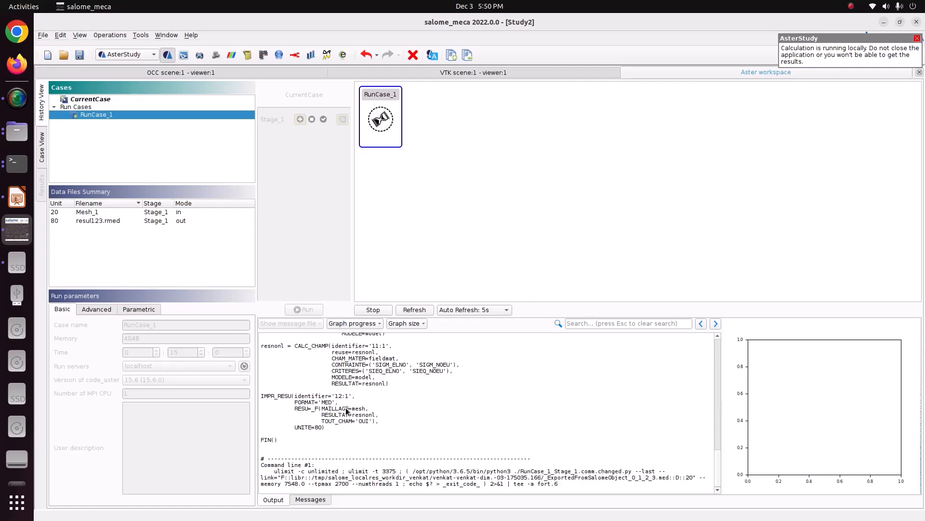
scroll(346, 410, up, 6)
scroll(346, 410, down, 6)
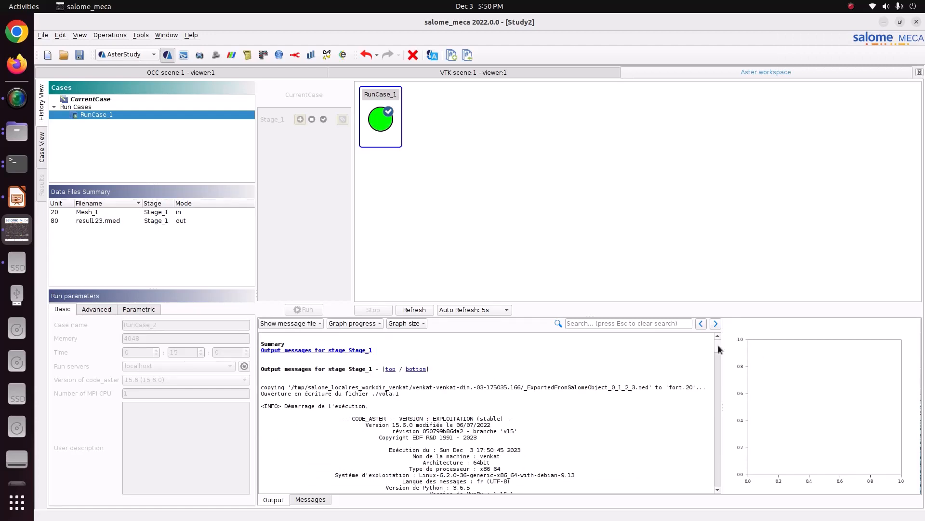
drag(718, 350, 722, 489)
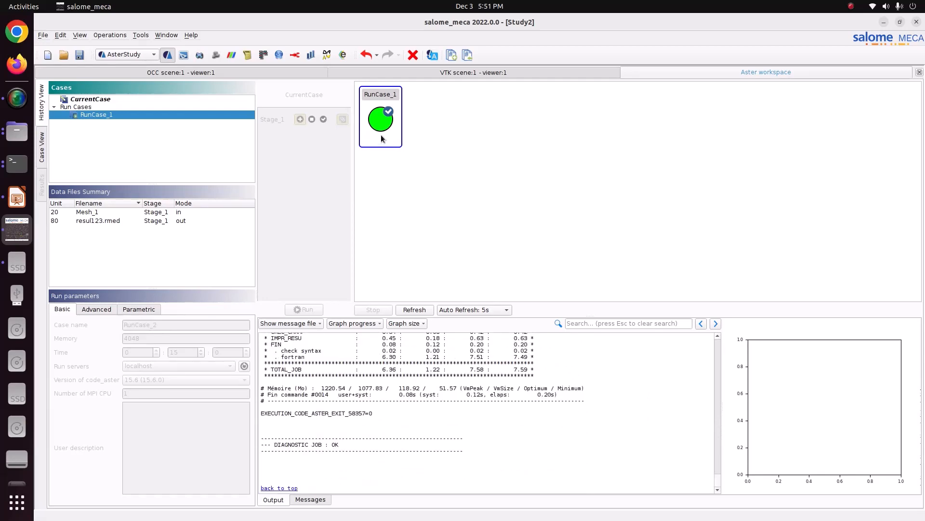
- Save the study and switch to the ParaVIS module
click(79, 54)
click(115, 57)
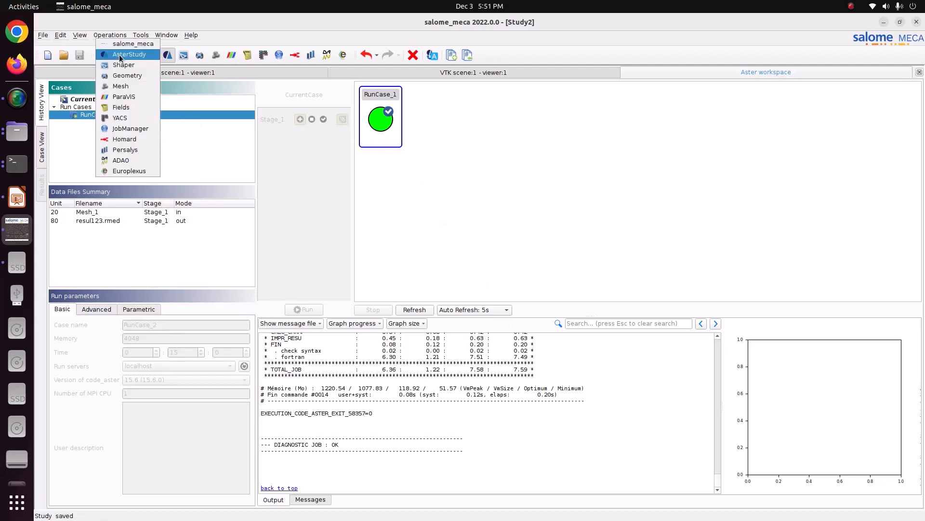
click(125, 95)
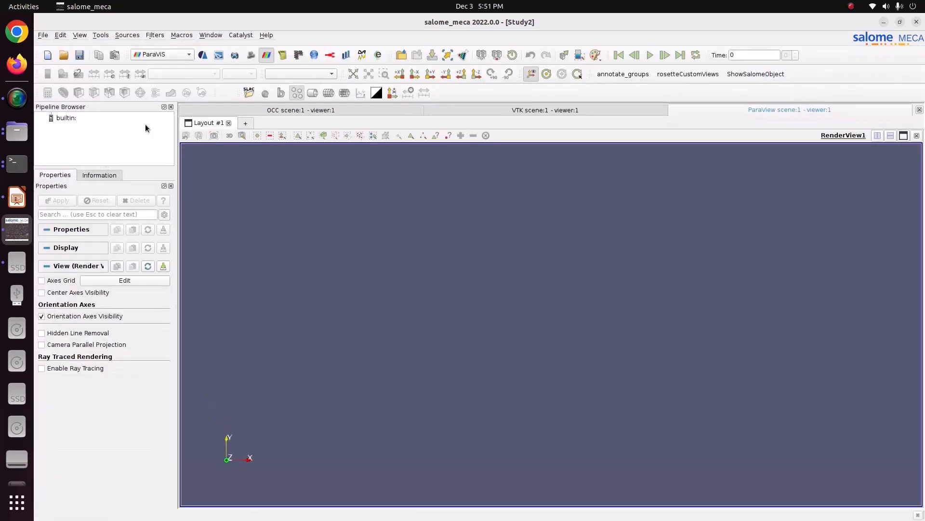
- Load resul123.rmed from the Pictures/CODE_ASTER/54_elasto_plastic folder into the pipeline and display it
click(66, 118)
right_click(71, 120)
click(86, 127)
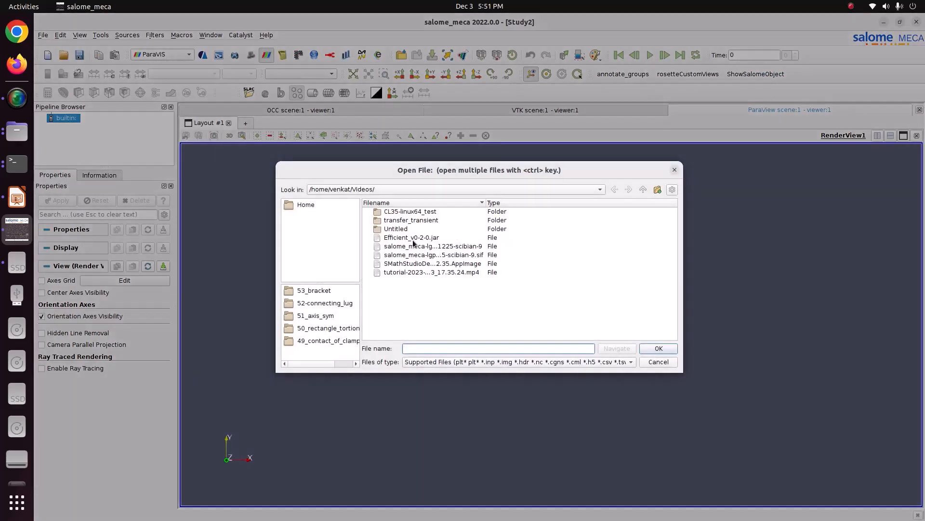
click(305, 204)
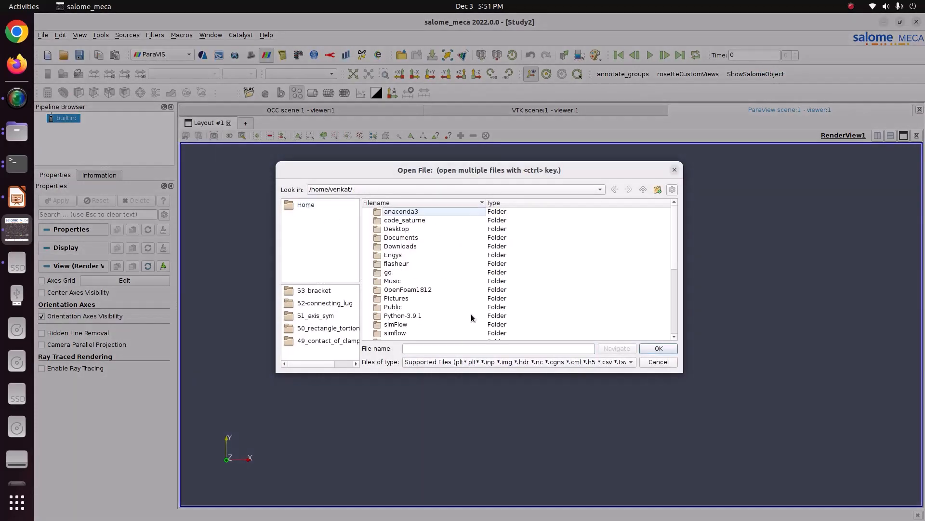
click(398, 307)
double_click(401, 299)
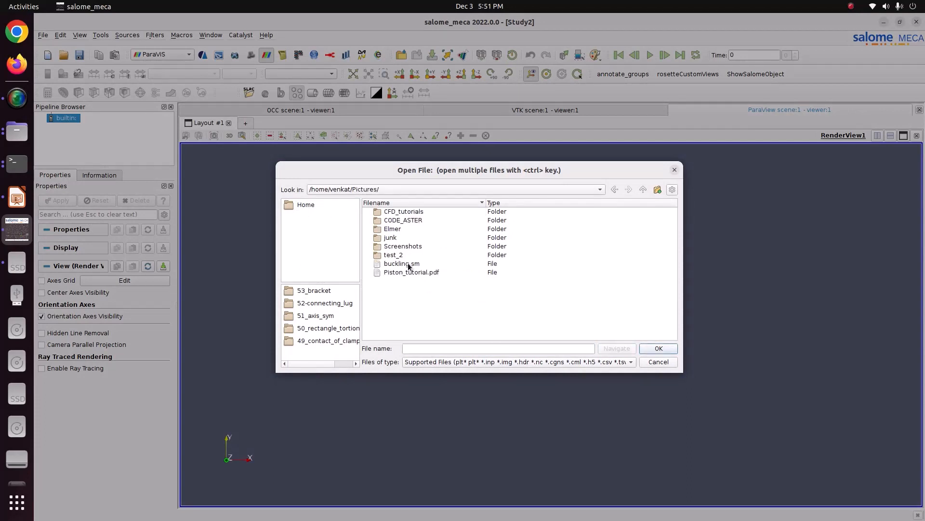
double_click(401, 223)
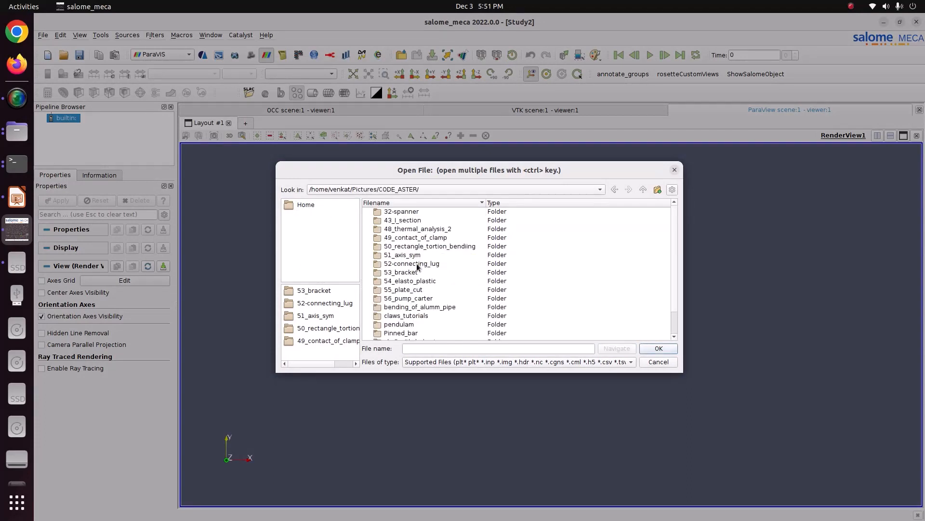
double_click(417, 281)
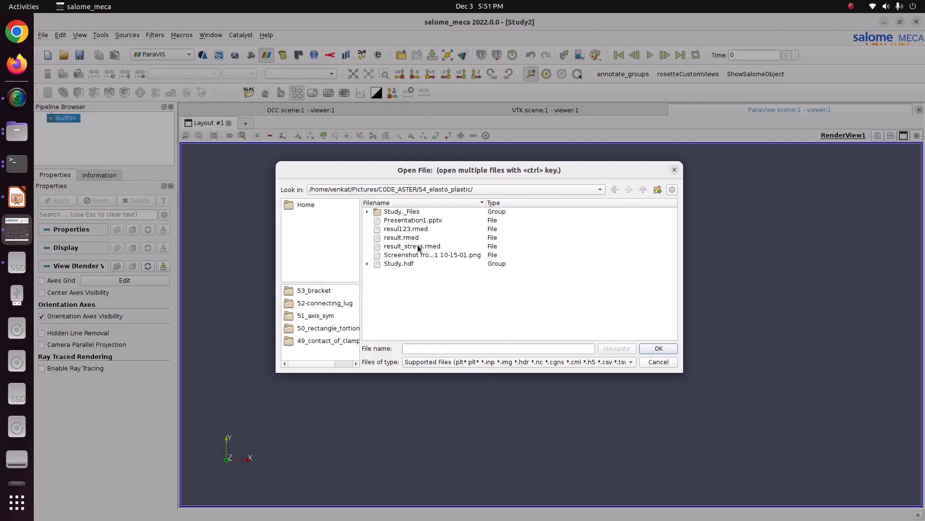
click(396, 229)
click(666, 348)
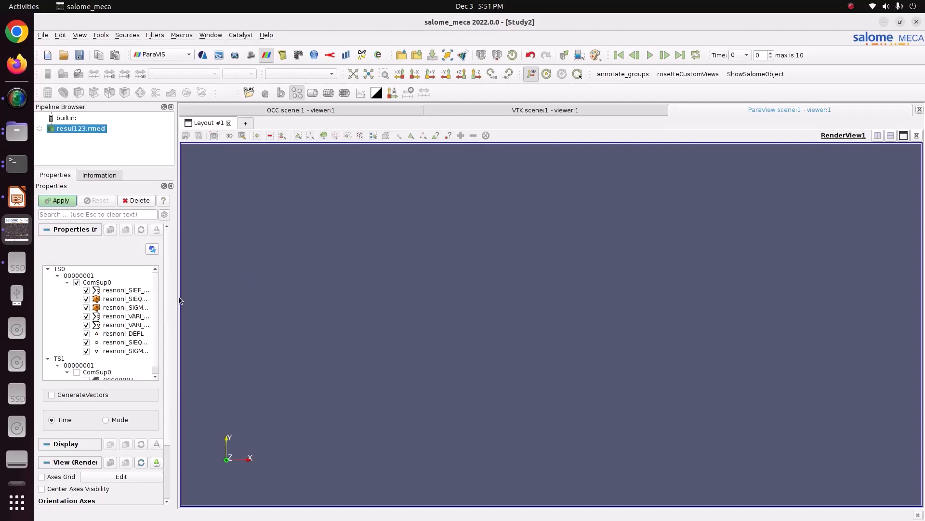
drag(179, 302, 217, 306)
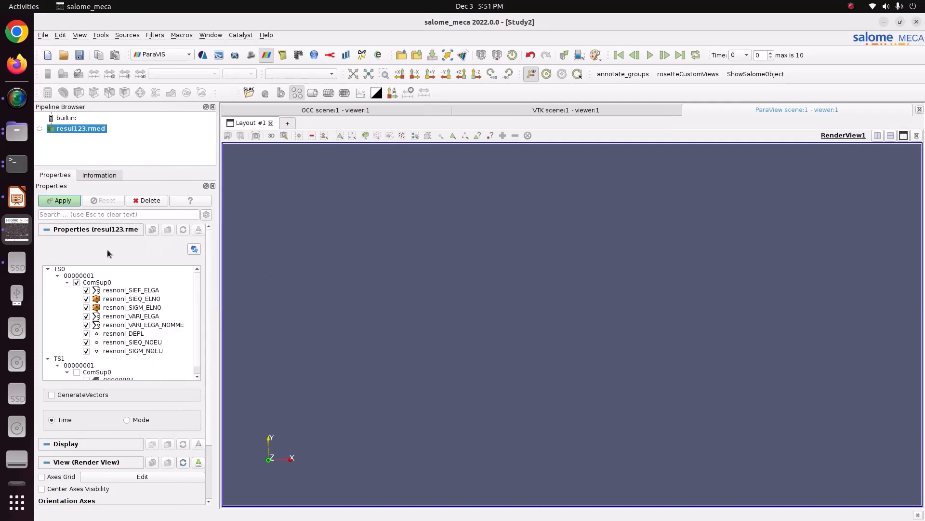
click(58, 200)
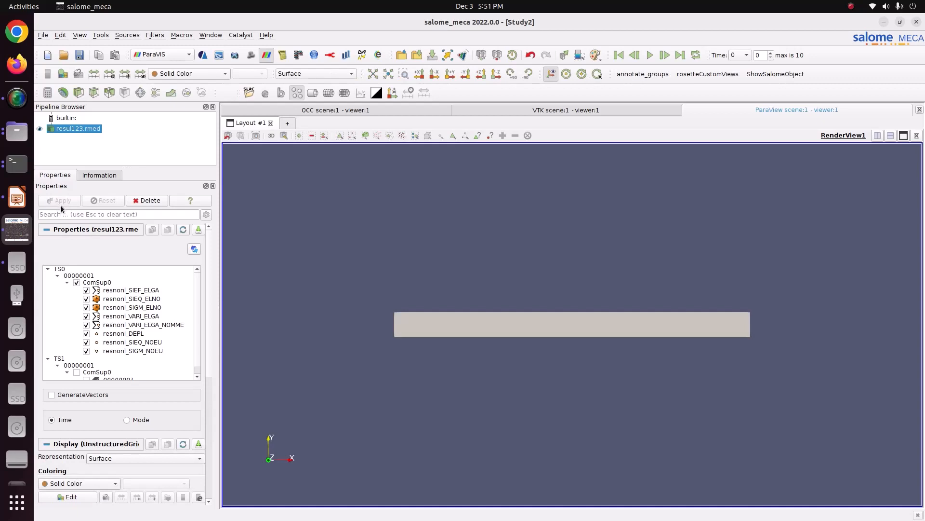
- Color the beam by the DZ component of resnonl_DEPL and play the animation to the last time step
click(175, 74)
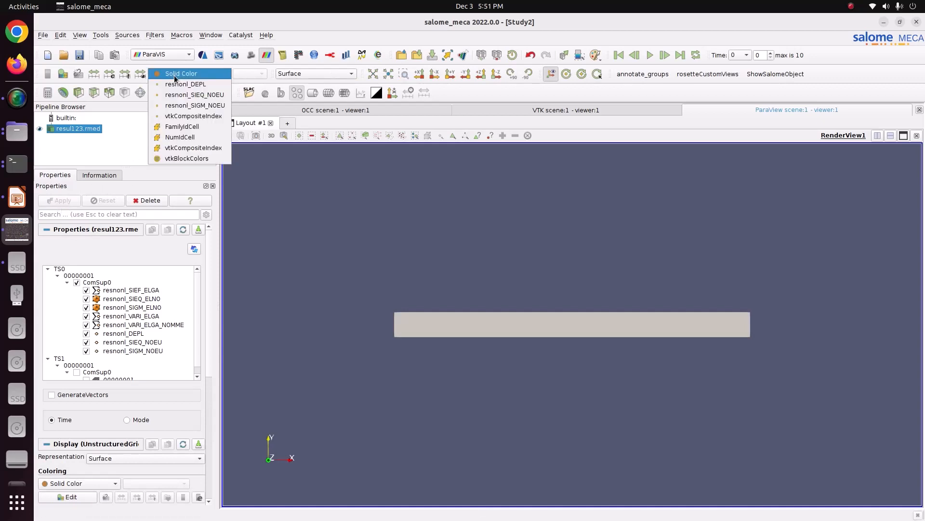
click(191, 85)
drag(487, 227, 395, 181)
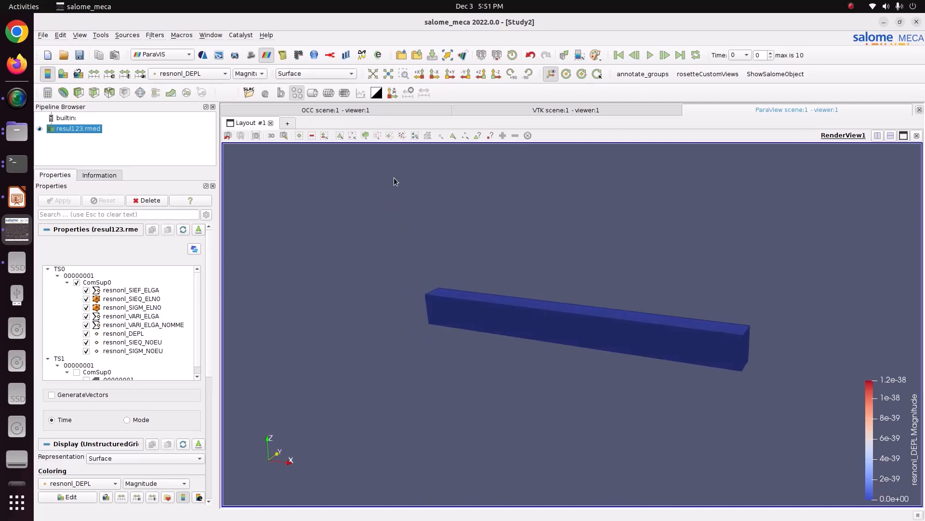
click(246, 74)
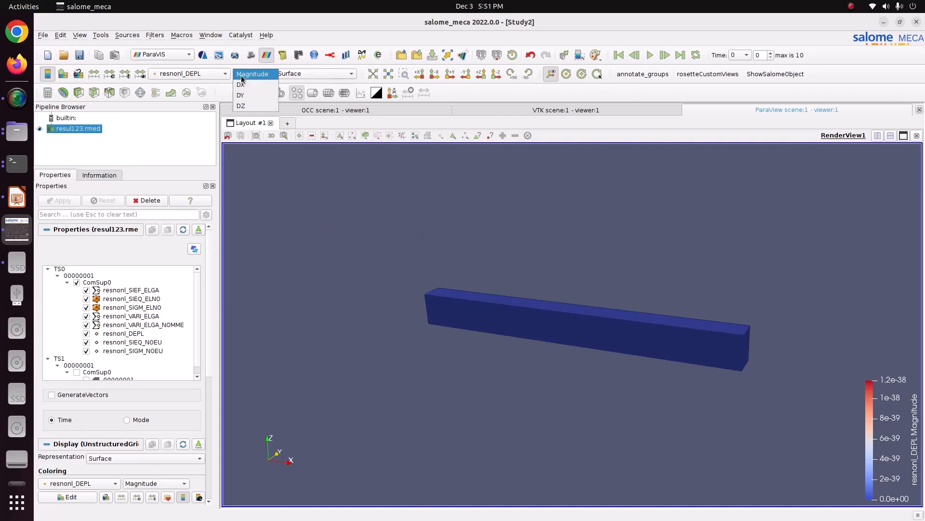
click(244, 106)
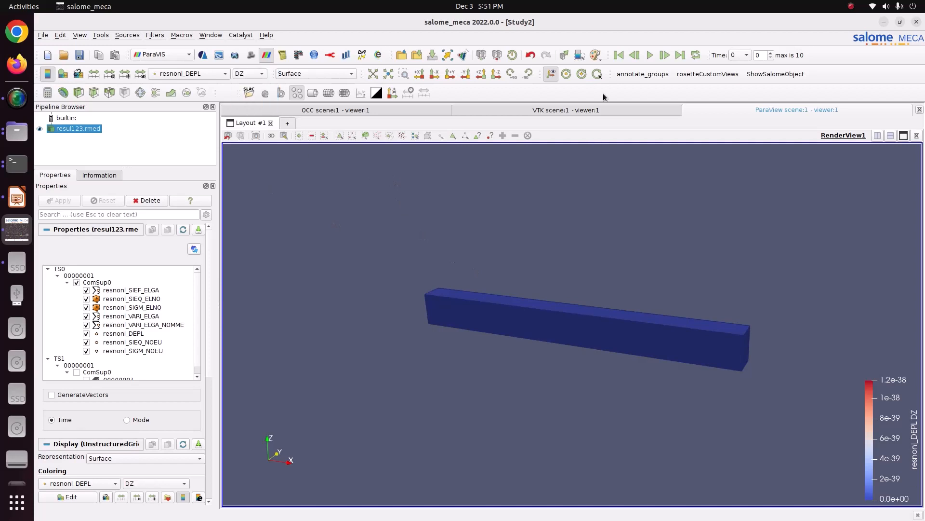
click(650, 55)
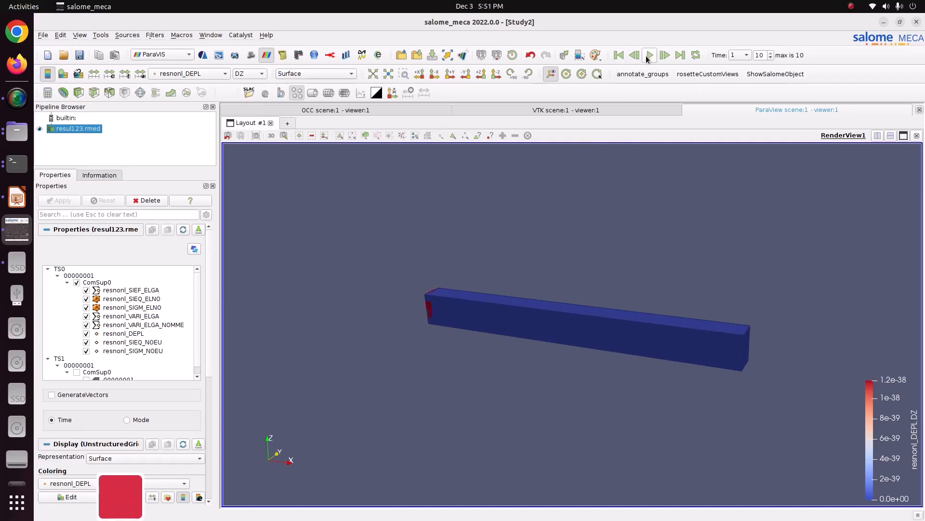
- Move the color legend higher in the view and refresh its range by switching the coloring to resnonl_SIEQ_NOEU and back to resnonl_DEPL
drag(902, 472, 871, 273)
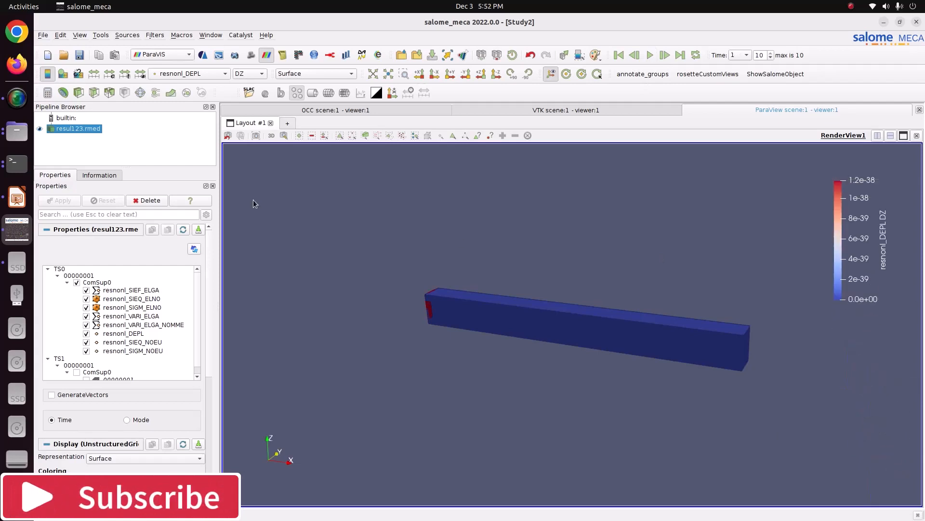
click(226, 74)
click(194, 84)
click(198, 75)
click(192, 63)
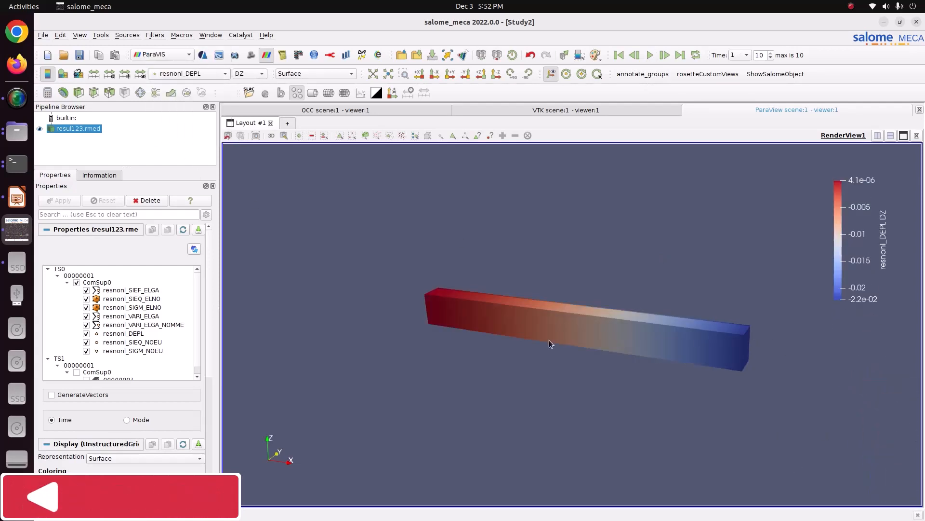
- Warp the beam by the resnonl_DEPL vector with a scale factor of about 13.7 and slightly lengthen the color legend
click(170, 93)
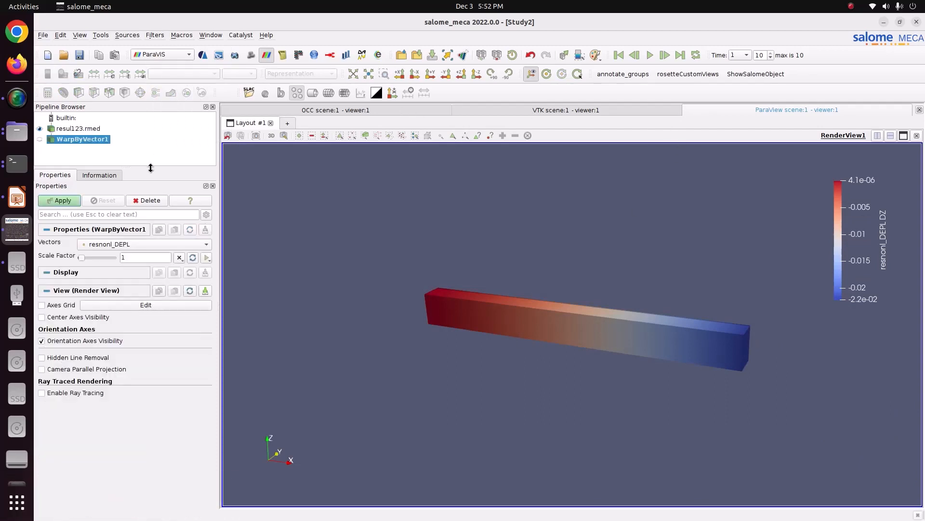
click(62, 203)
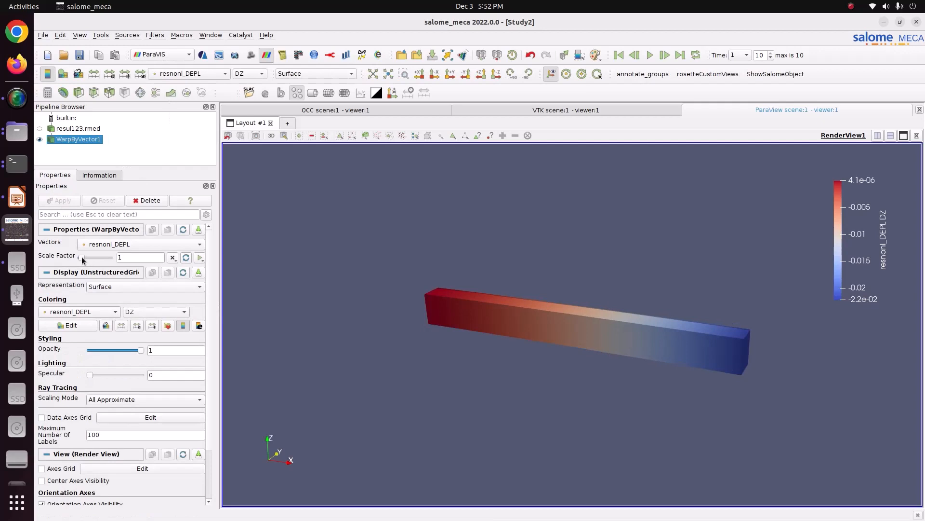
drag(82, 259, 93, 257)
click(65, 201)
drag(374, 297, 450, 318)
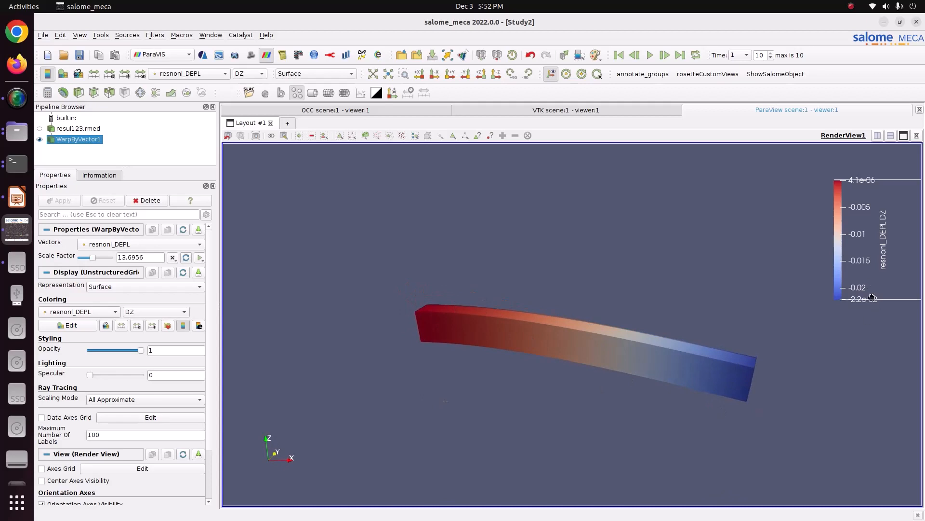
drag(875, 299, 876, 306)
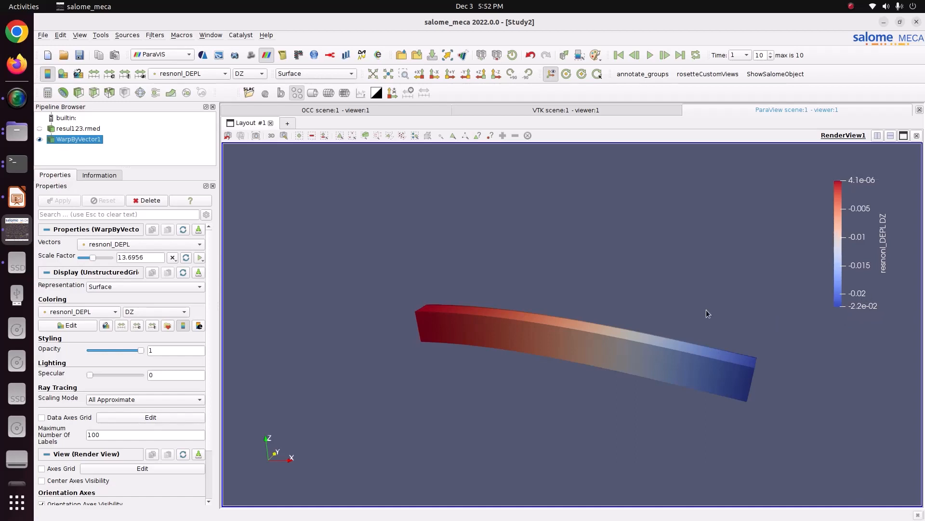
- Check the hand calculation of the beam deflection on slide 3 in LibreOffice Impress, then return to Salome-Meca
click(17, 197)
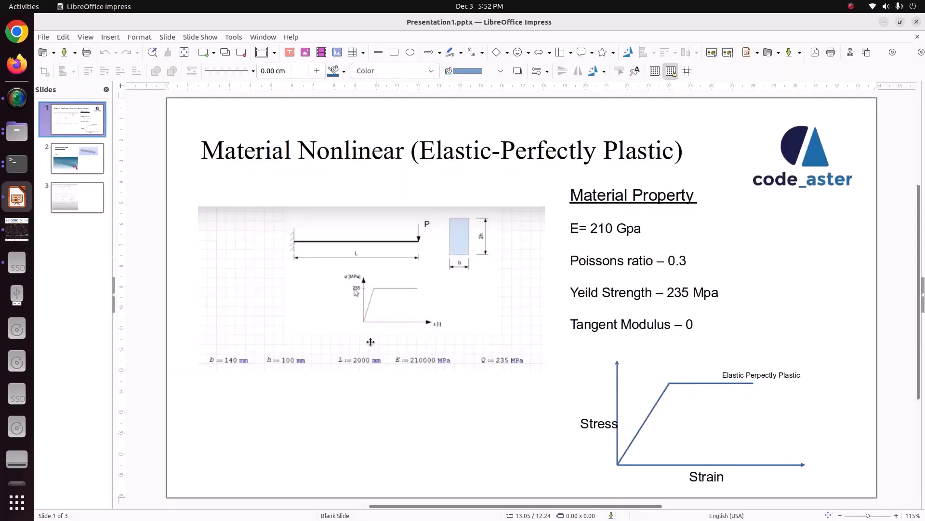
click(79, 188)
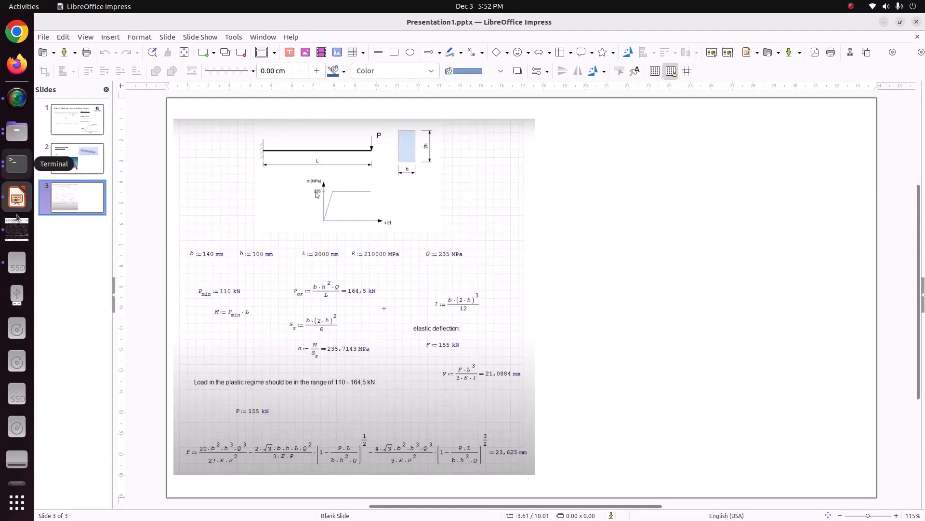
click(17, 230)
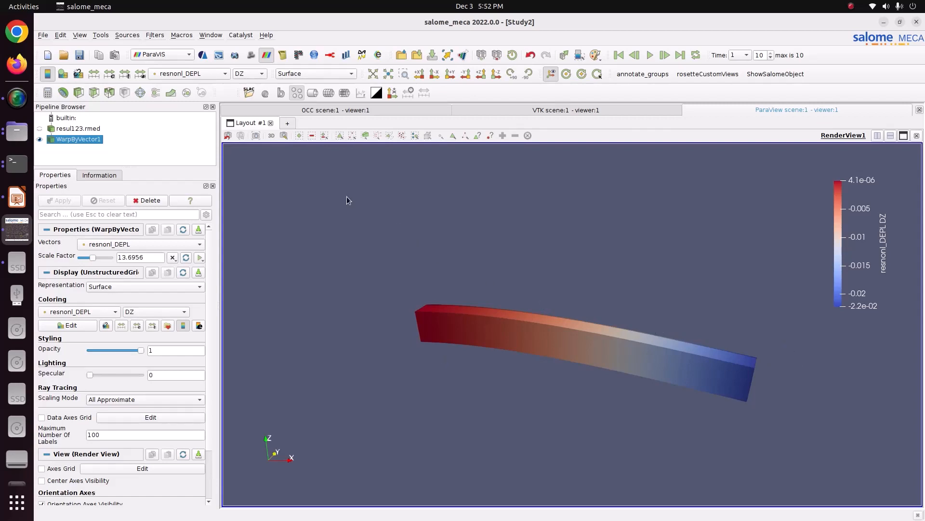
- Color the warped beam by the VMIS component of resnonl_SIEQ_NOEU
click(199, 75)
click(186, 87)
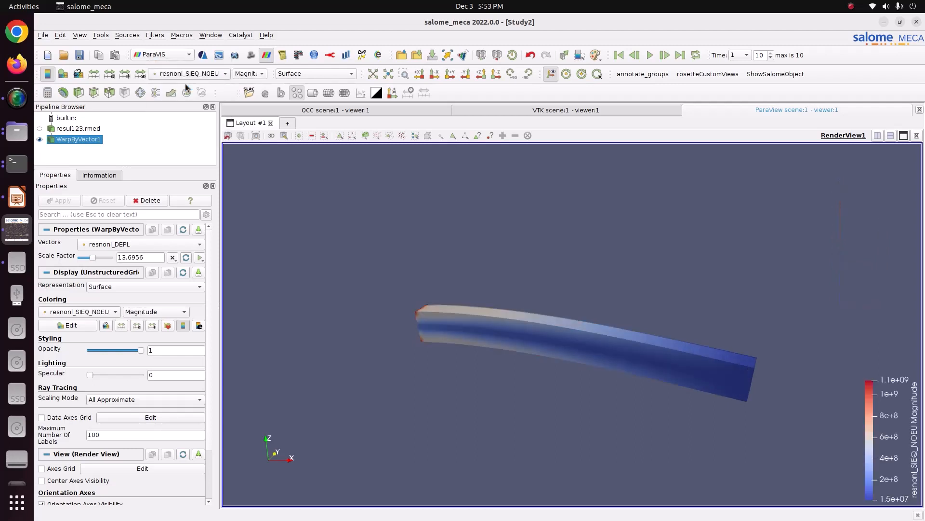
click(249, 74)
click(248, 93)
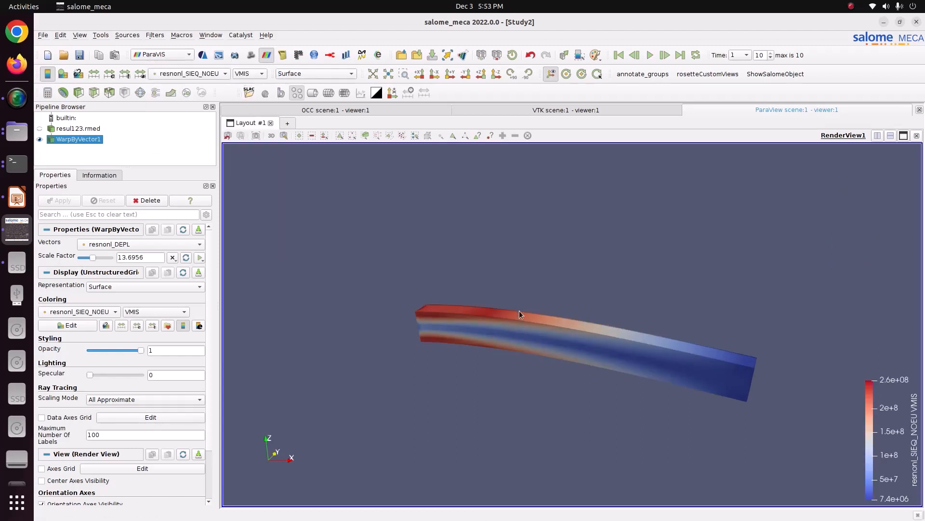
- Move the VMIS color legend higher beside the beam and lengthen it slightly upward
drag(519, 313, 540, 299)
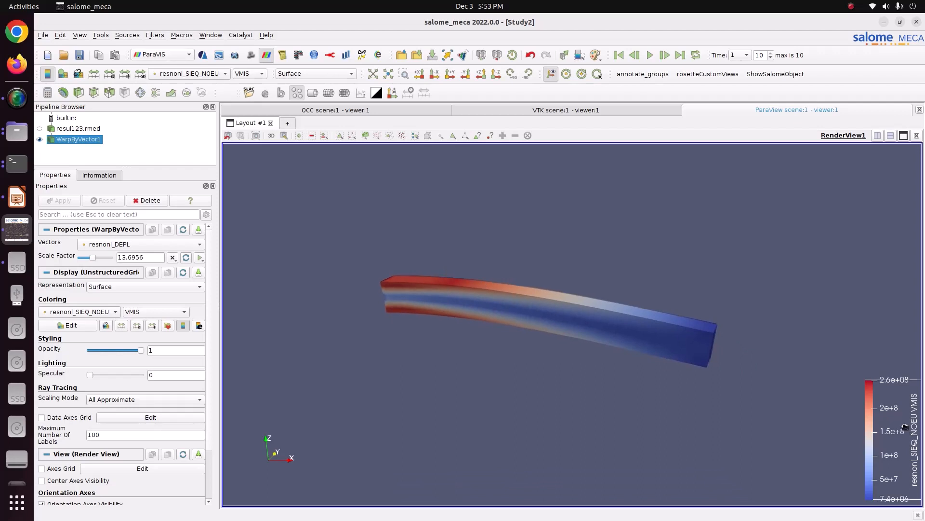
drag(904, 428, 867, 273)
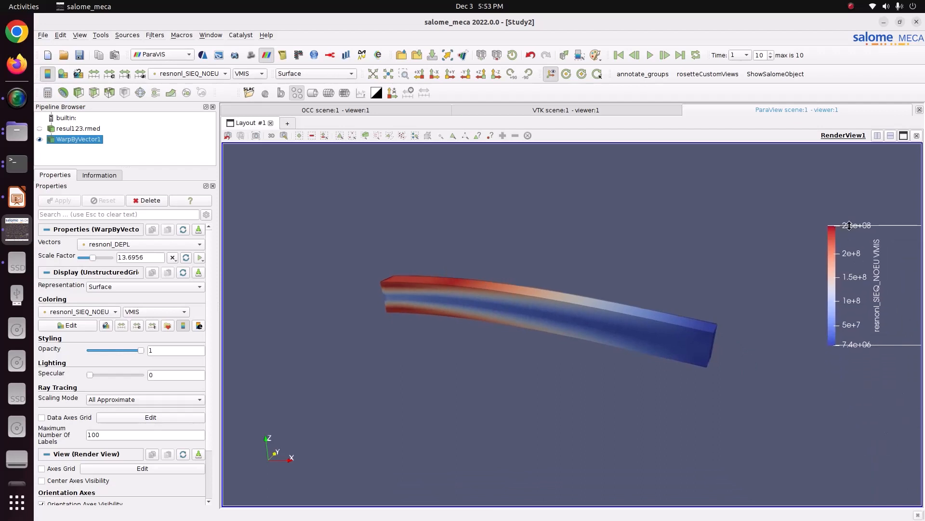
drag(849, 225, 850, 207)
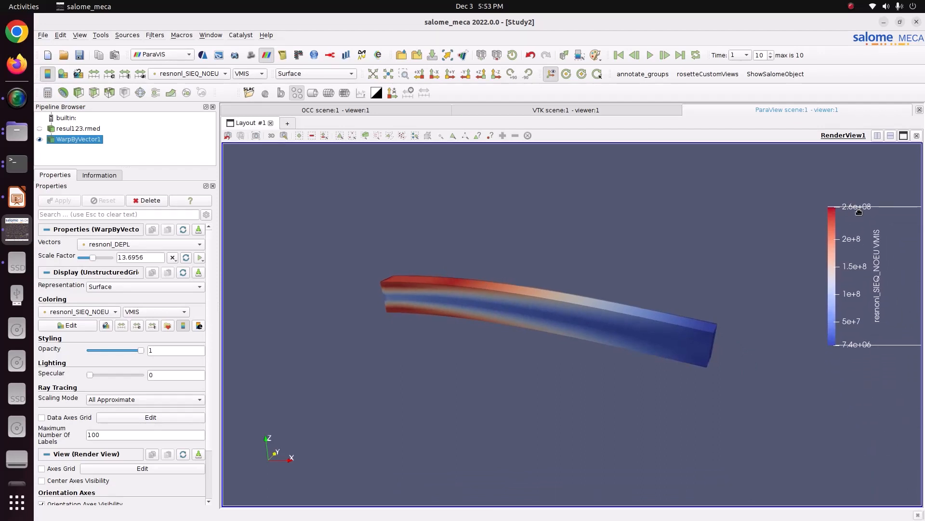
- Color the beam by the VMIS_SG component of resnonl_SIEQ_NOEU and keep the whole beam framed in view
scroll(387, 281, up, 2)
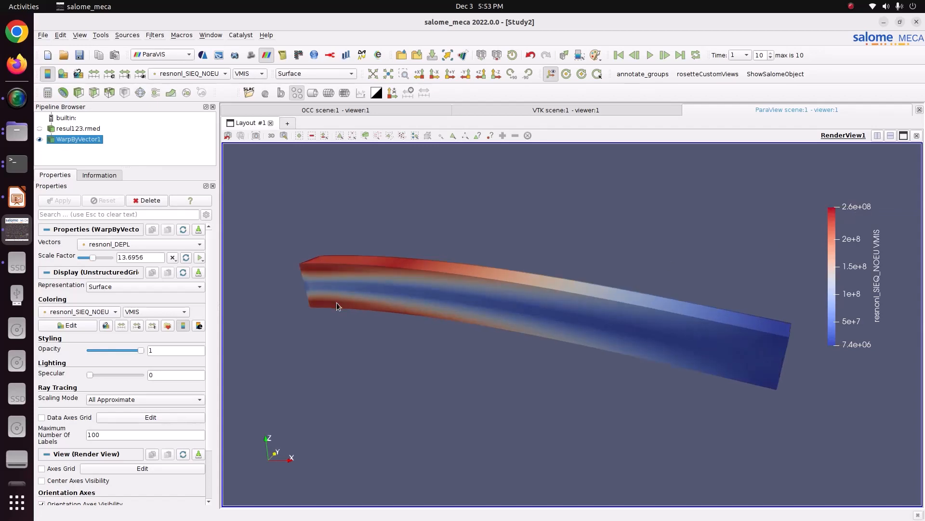
drag(406, 314, 458, 318)
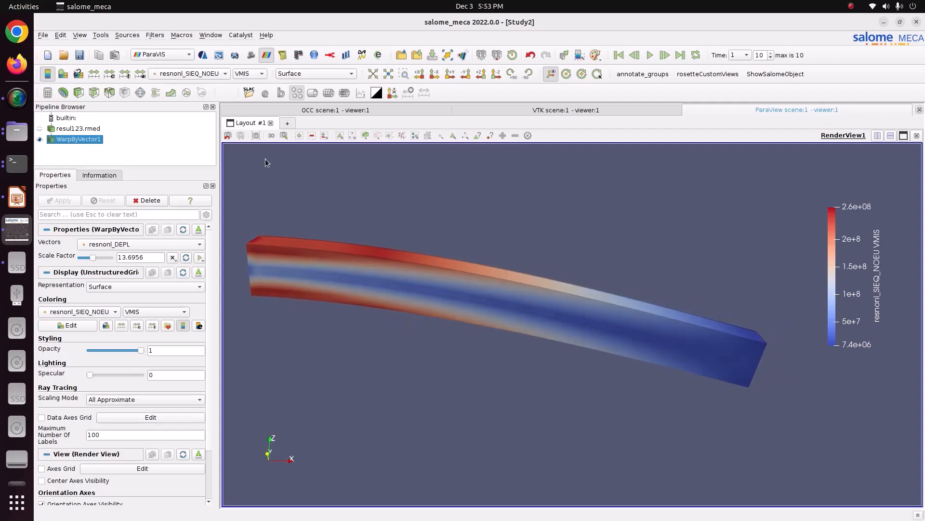
click(254, 76)
click(259, 127)
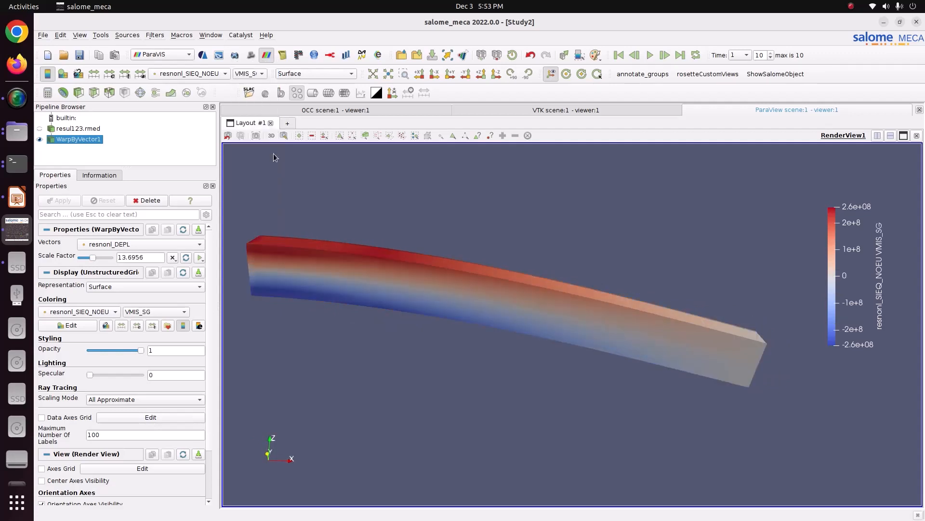
middle_drag(346, 273, 386, 273)
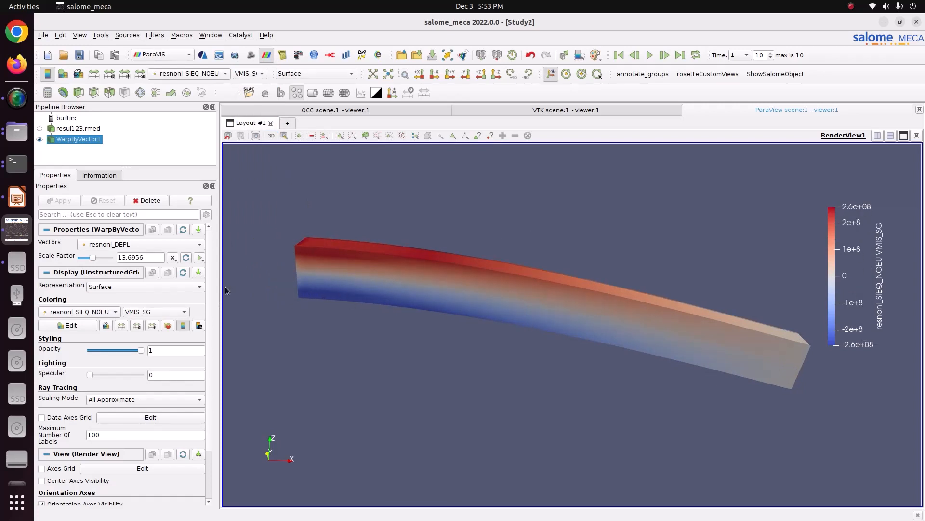
- Animate the warp scale factor with ramp keyframes from 0 to 33.40392601, play it in a loop from the start and stop at time 0.6
click(200, 257)
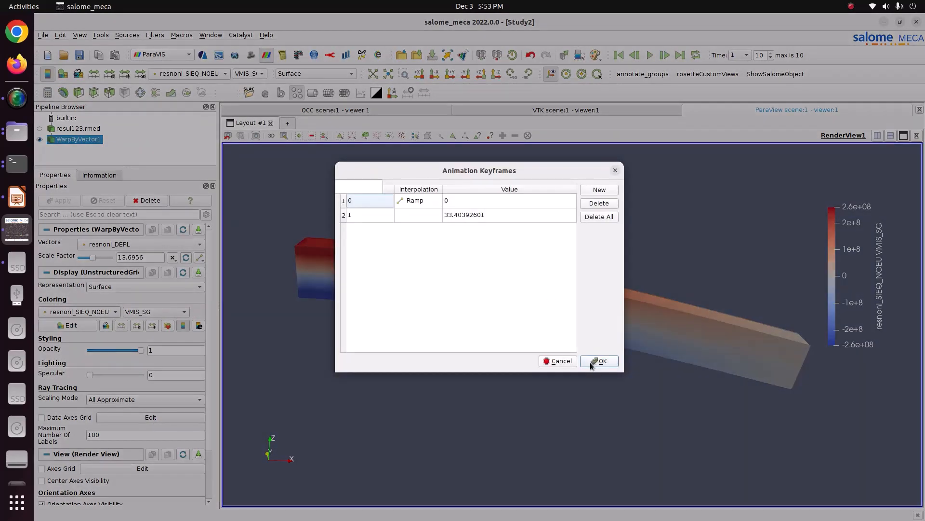
click(597, 361)
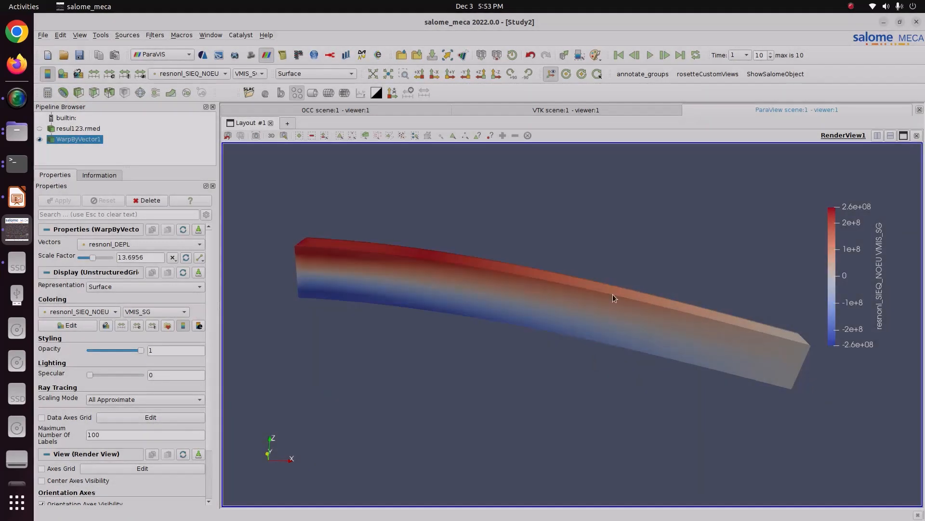
click(619, 57)
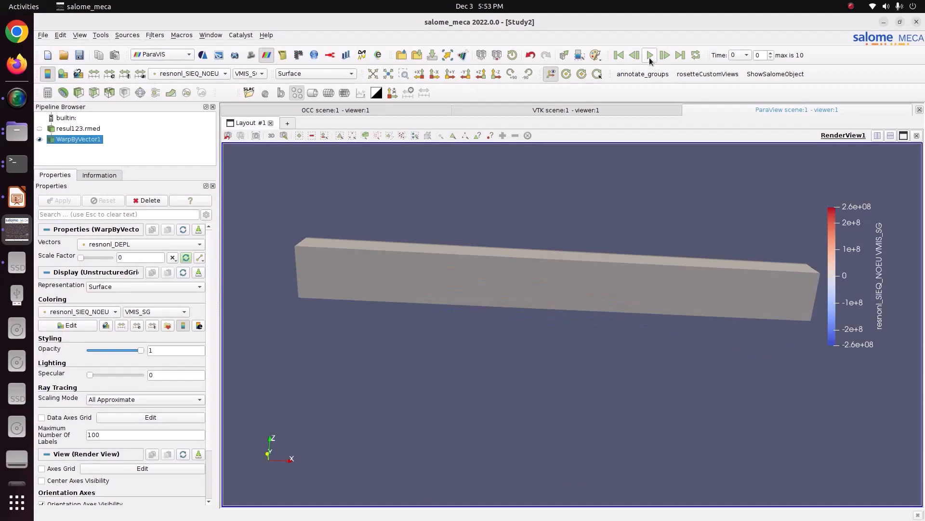
click(649, 56)
click(618, 56)
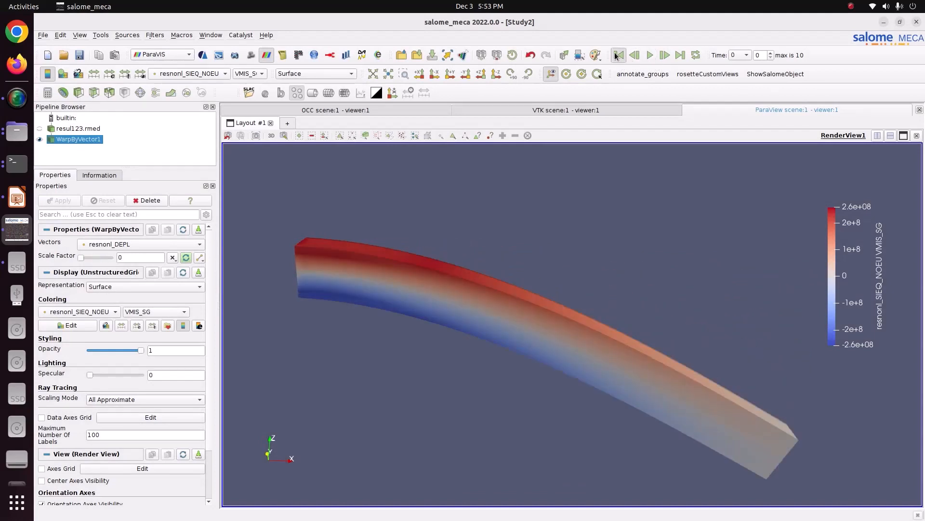
click(650, 55)
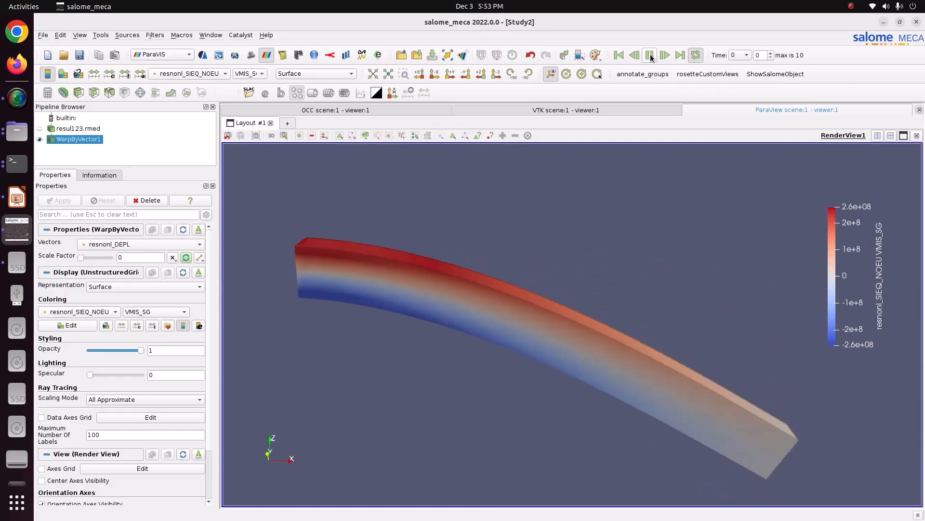
click(650, 56)
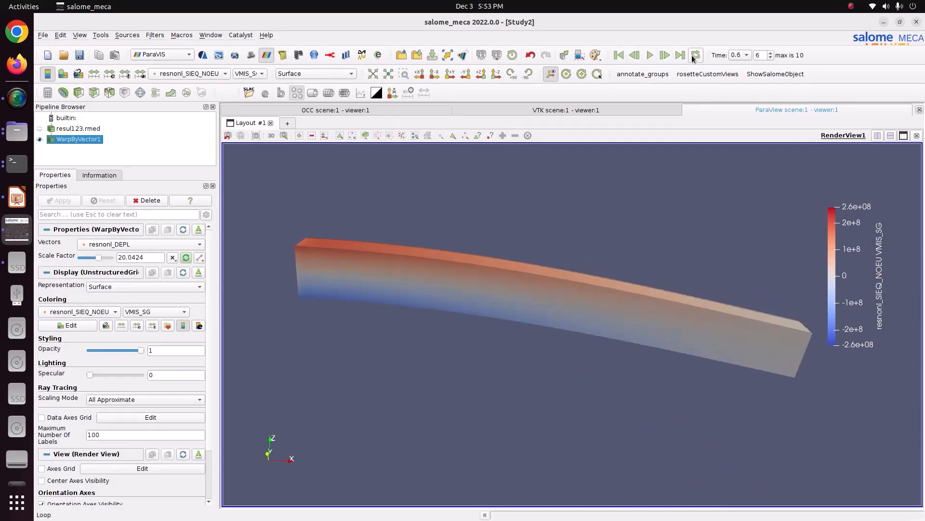
- Remove the scale factor's animation and recreate it with ramp keyframes from 0 to 33.40392601
click(202, 260)
click(220, 280)
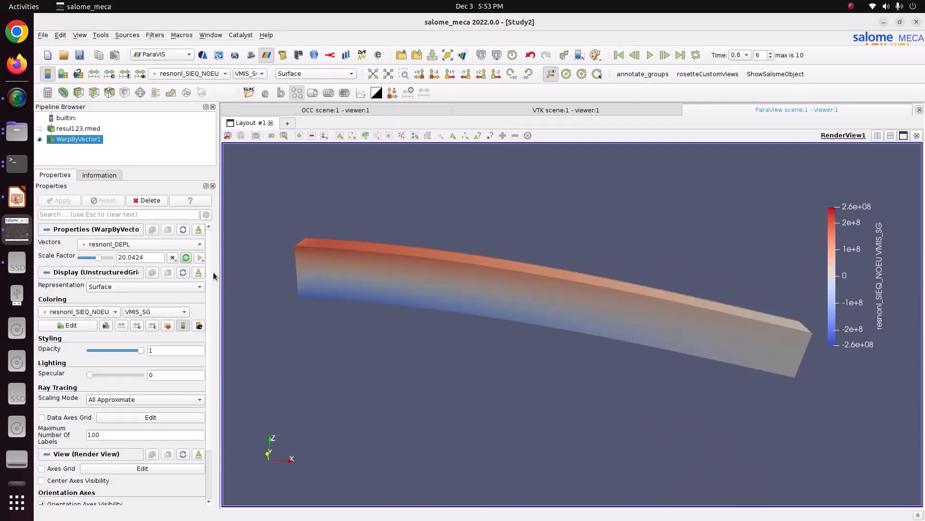
click(200, 257)
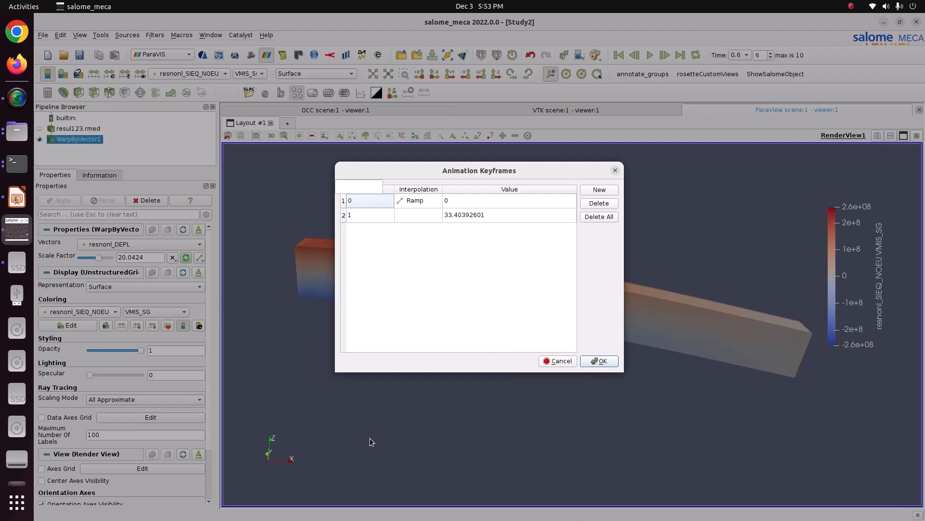
click(457, 204)
click(469, 215)
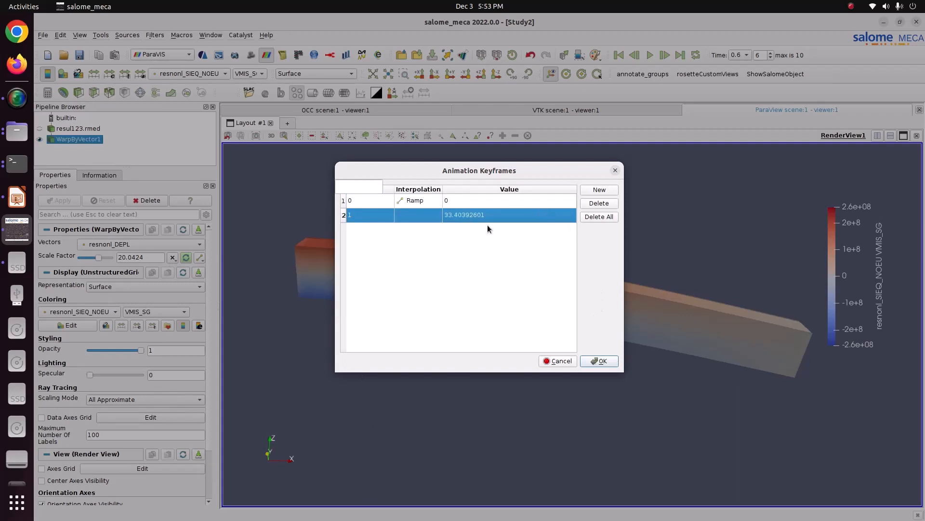
click(478, 201)
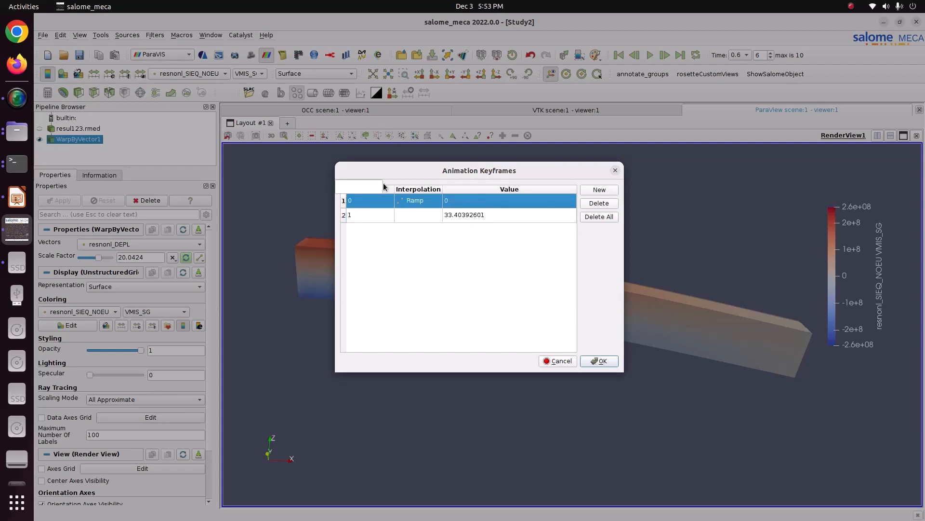
click(616, 172)
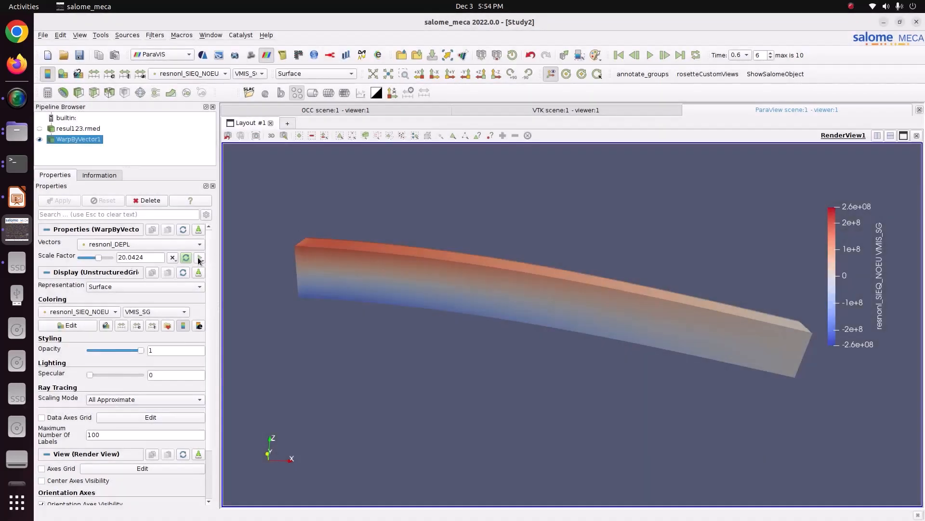
click(200, 258)
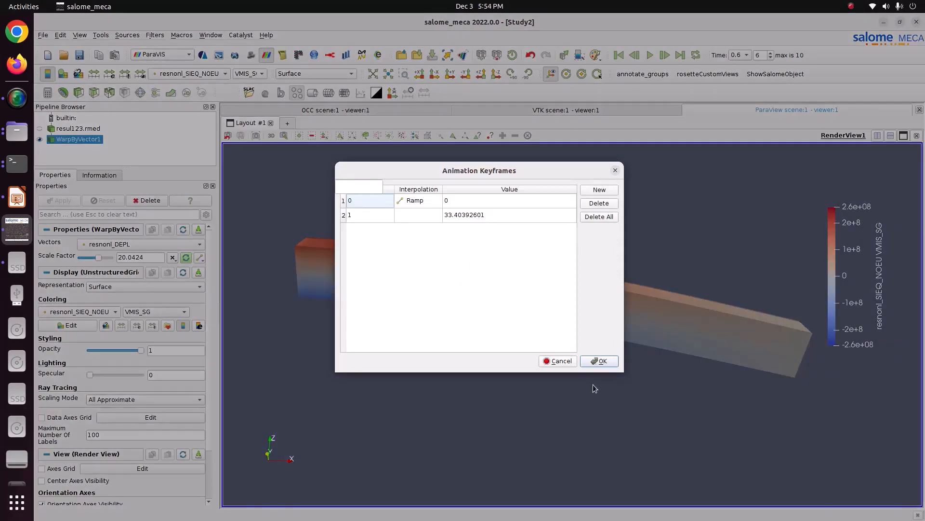
click(600, 361)
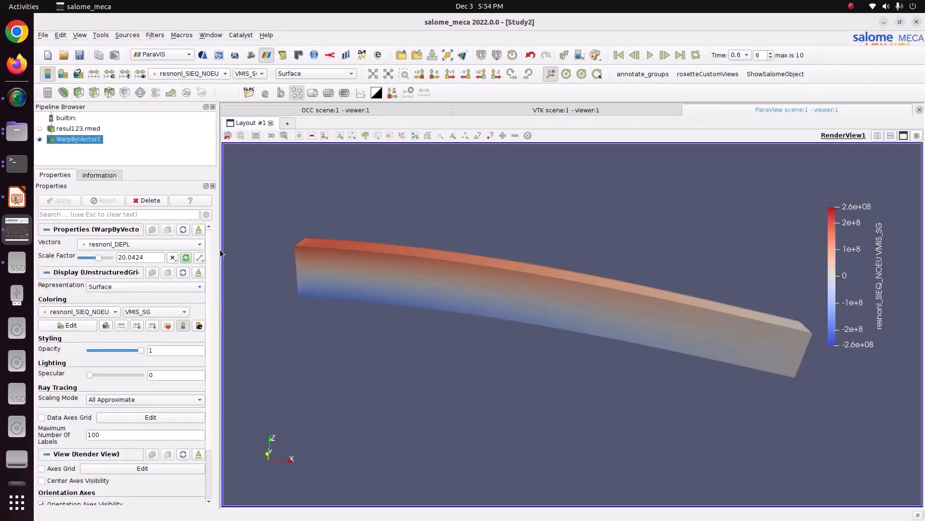
- Widen the properties area, reopen the scale factor's keyframes, and add and delete a trial keyframe before accepting the two original ones
drag(220, 251, 244, 255)
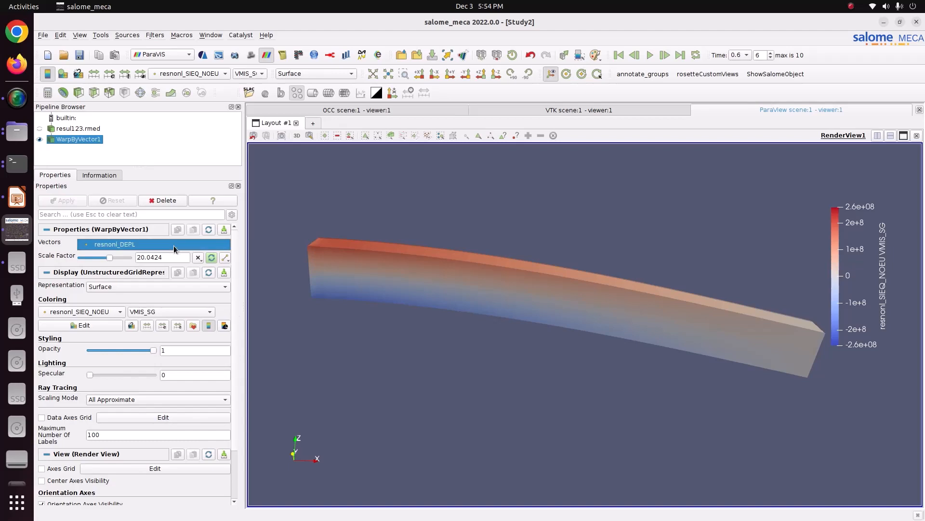
click(225, 258)
click(237, 270)
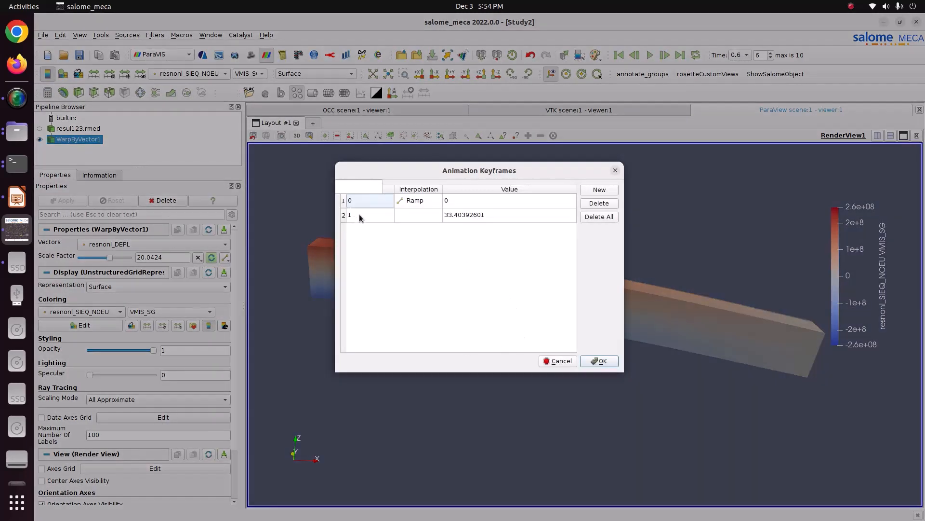
click(360, 215)
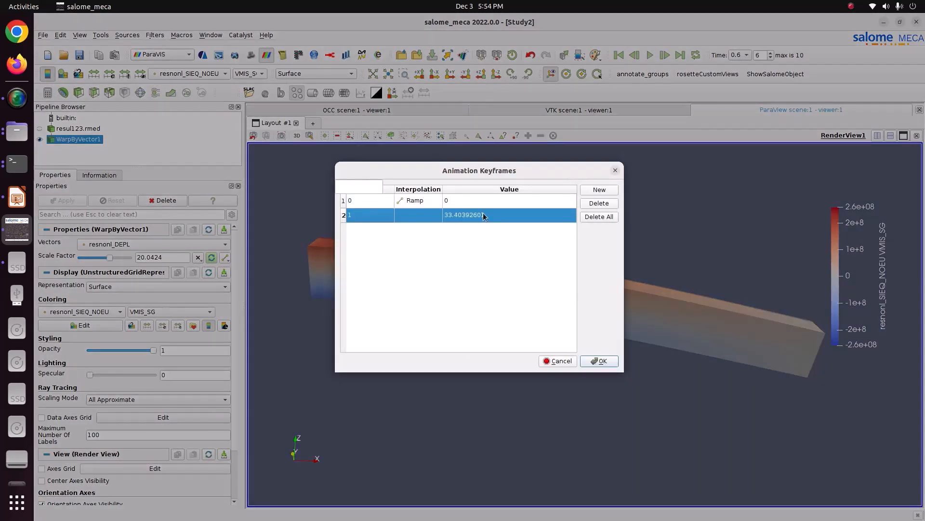
click(609, 192)
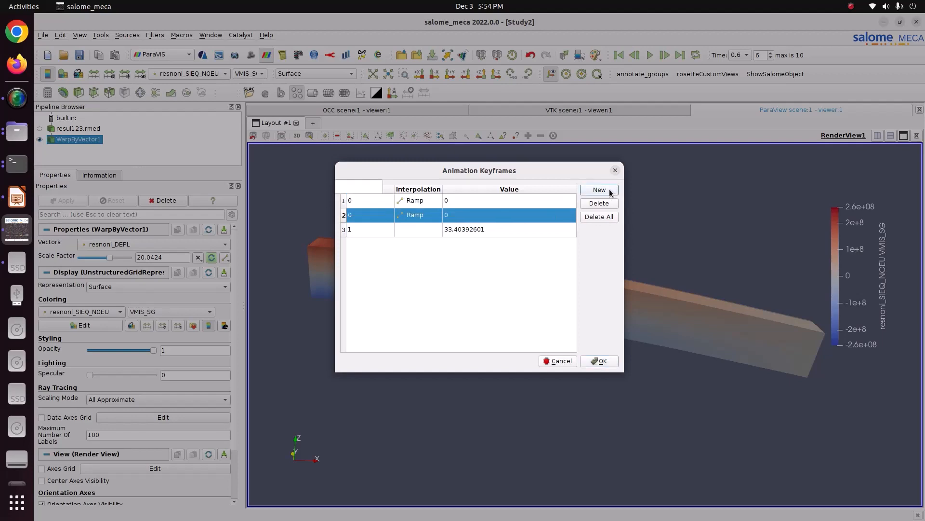
click(585, 204)
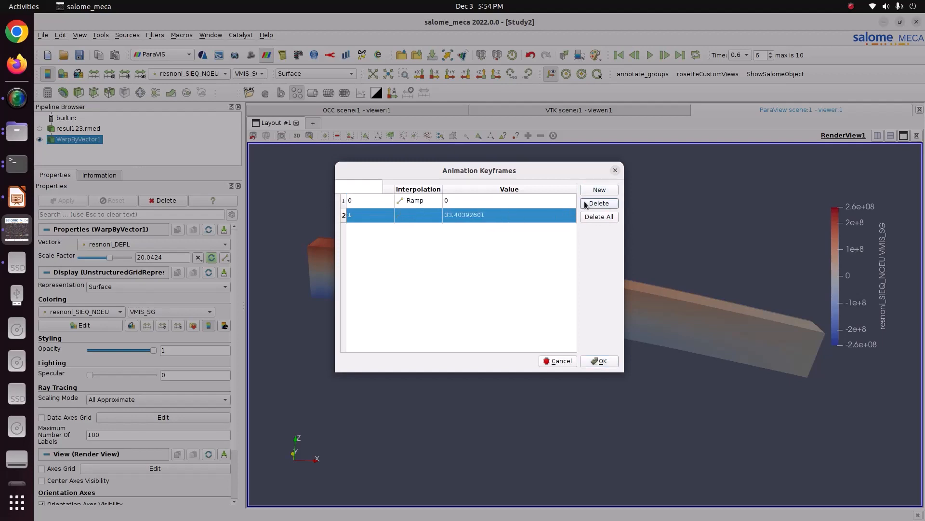
click(387, 201)
click(485, 217)
click(599, 361)
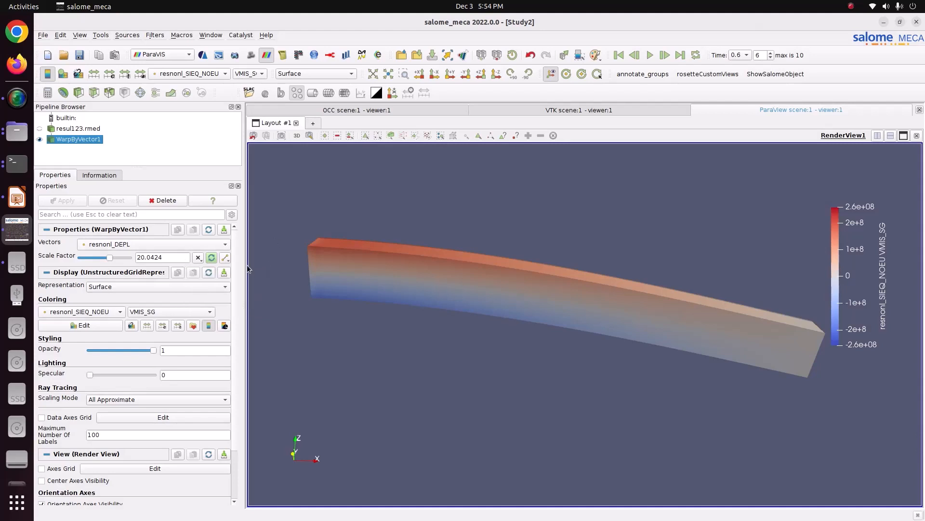
- Play the scale factor animation from the first to the last time step
click(620, 56)
click(649, 59)
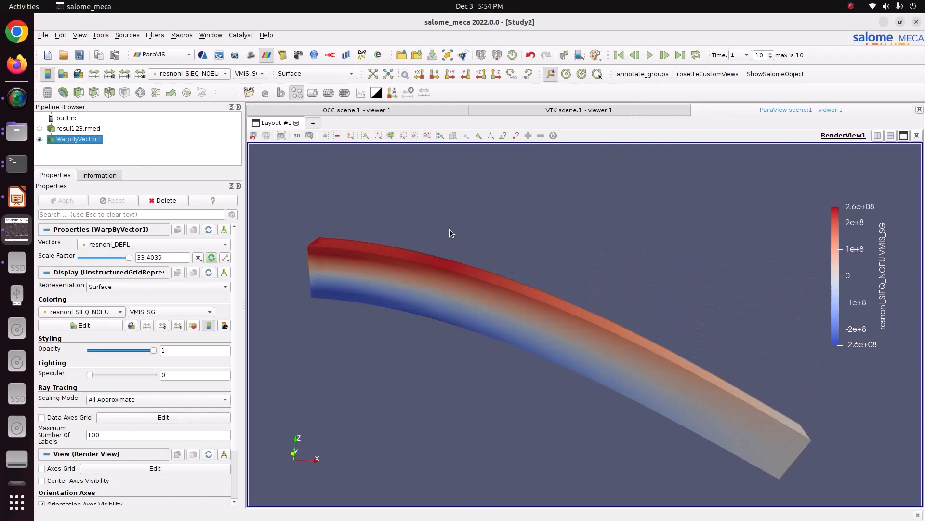
- Color the warped beam by the TRESCA component of the equivalent stress field resnonl_SIEQ_NOEU
click(251, 76)
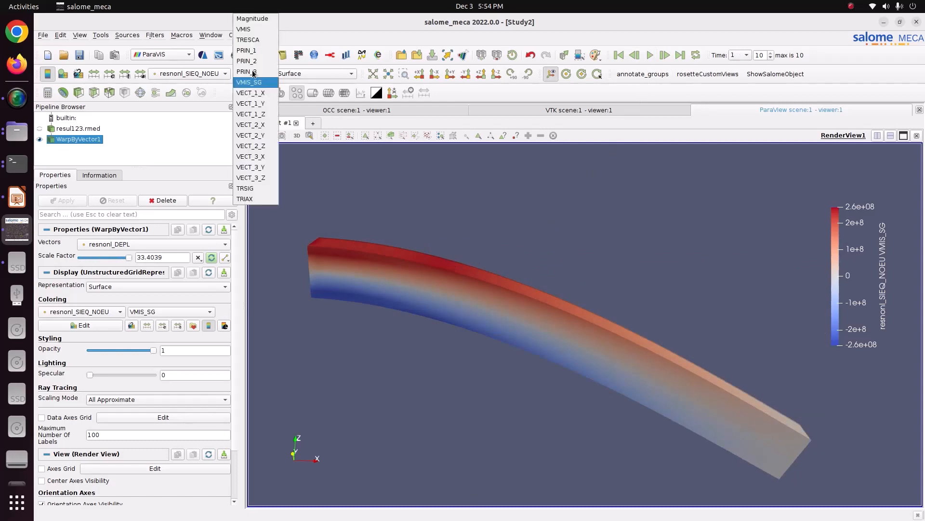
click(248, 40)
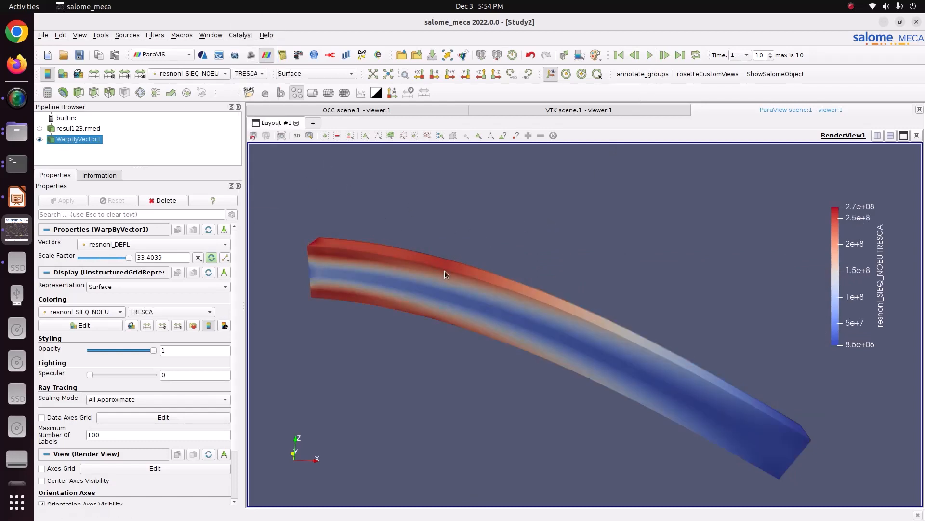
- Display the stress tensor field resnonl_SIGM_NOEU on the warped beam, using its SIXX component
click(193, 73)
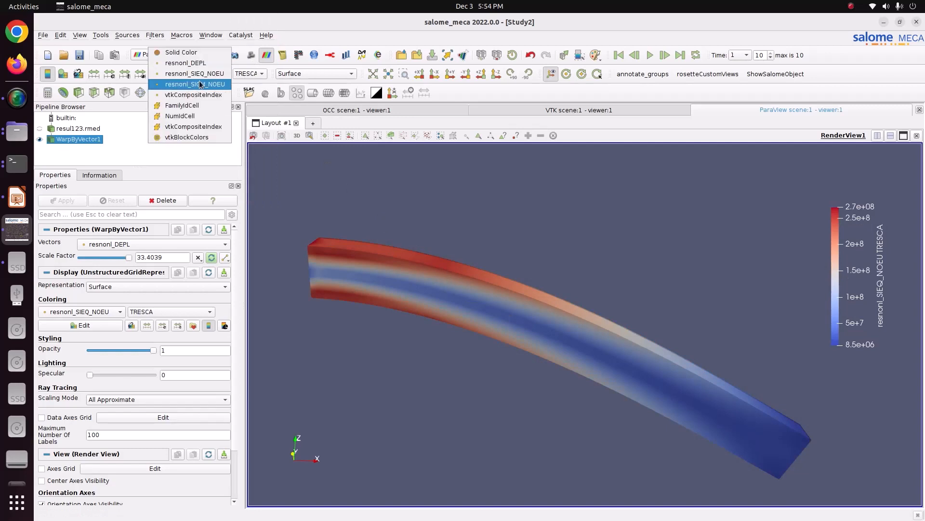
click(201, 84)
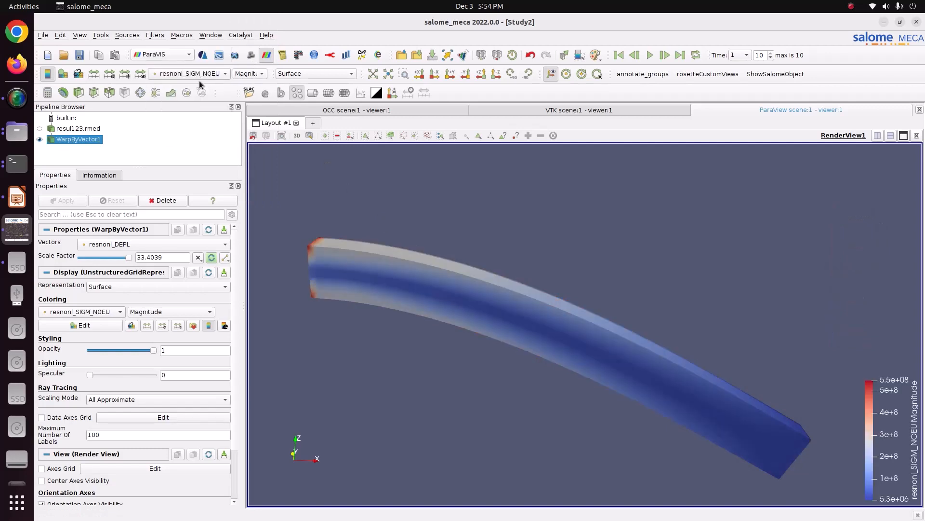
click(247, 74)
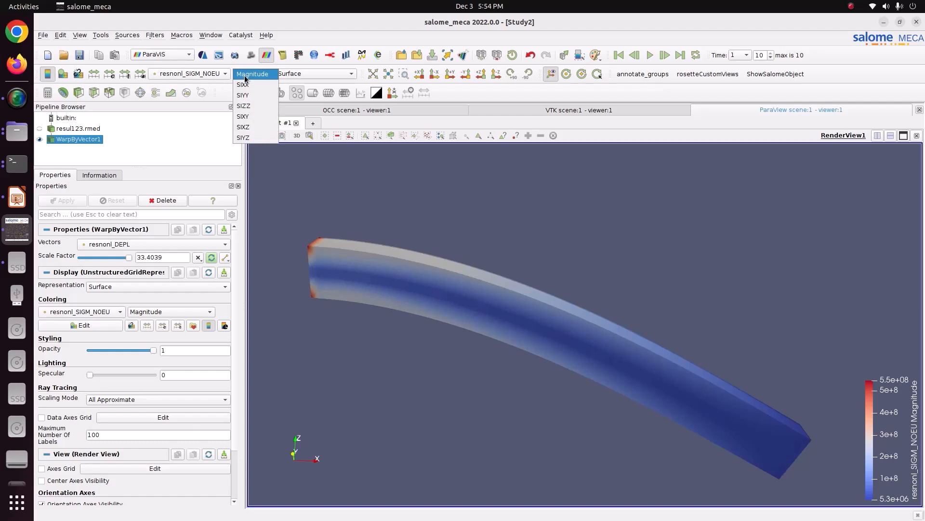
click(250, 85)
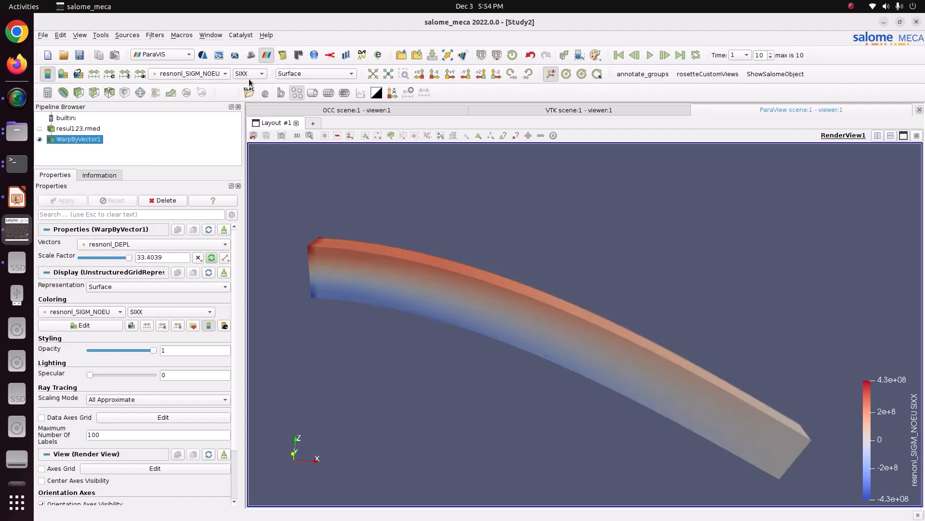
- View the SIYY and SIZZ components of resnonl_SIGM_NOEU on the beam and return to SIXX
click(247, 74)
click(251, 82)
click(250, 75)
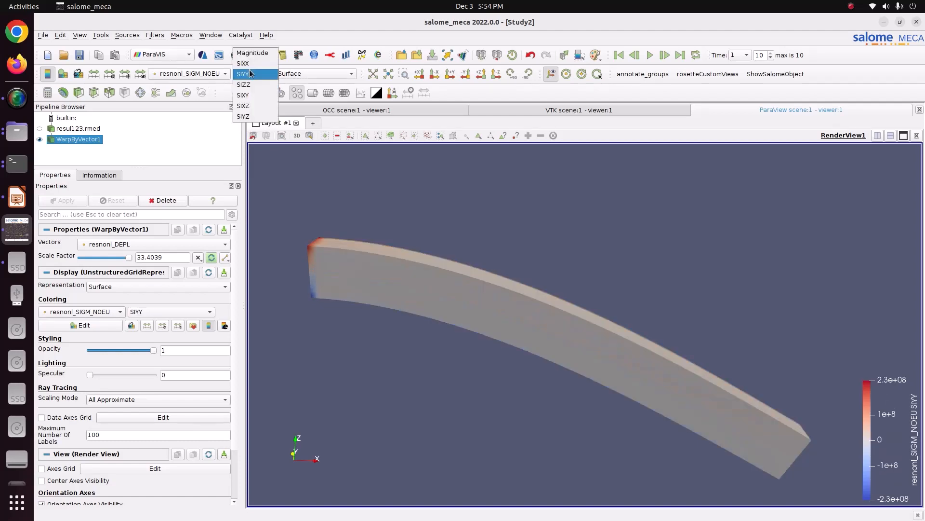
click(251, 85)
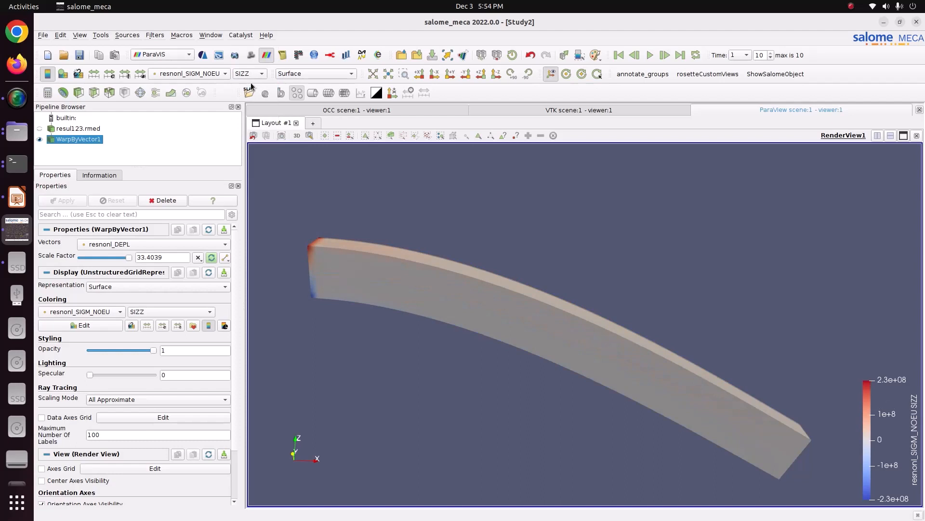
click(250, 74)
click(250, 56)
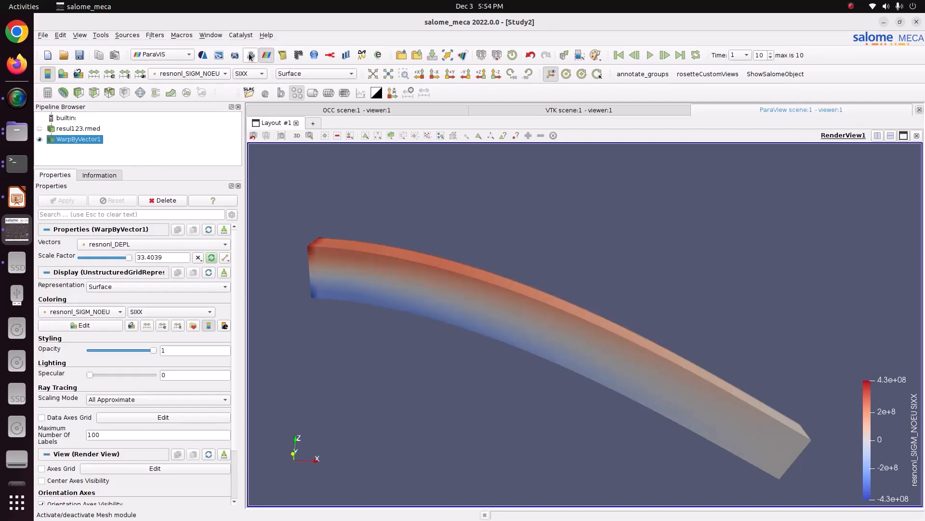
- Move the SIXX color legend up into the empty area above the beam's free end, keeping resnonl_SIGM_NOEU as the coloring field
drag(858, 374, 811, 212)
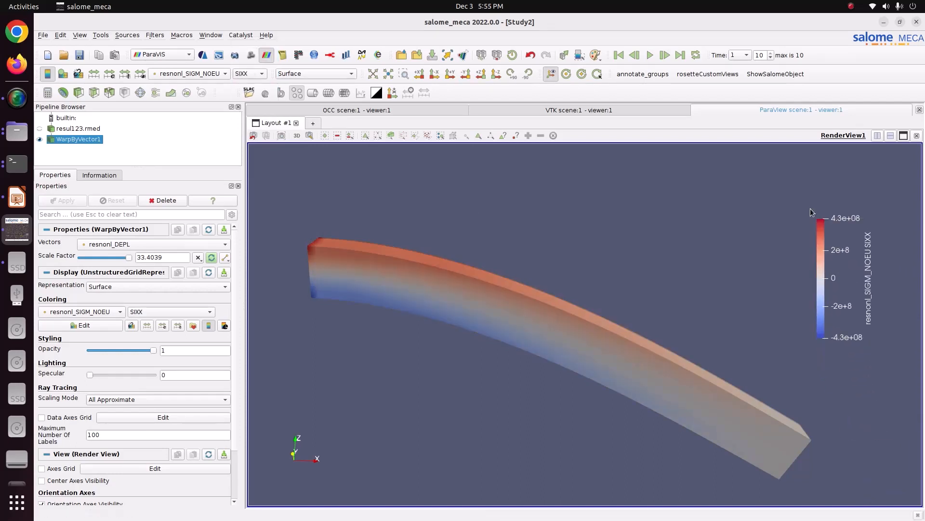
click(202, 76)
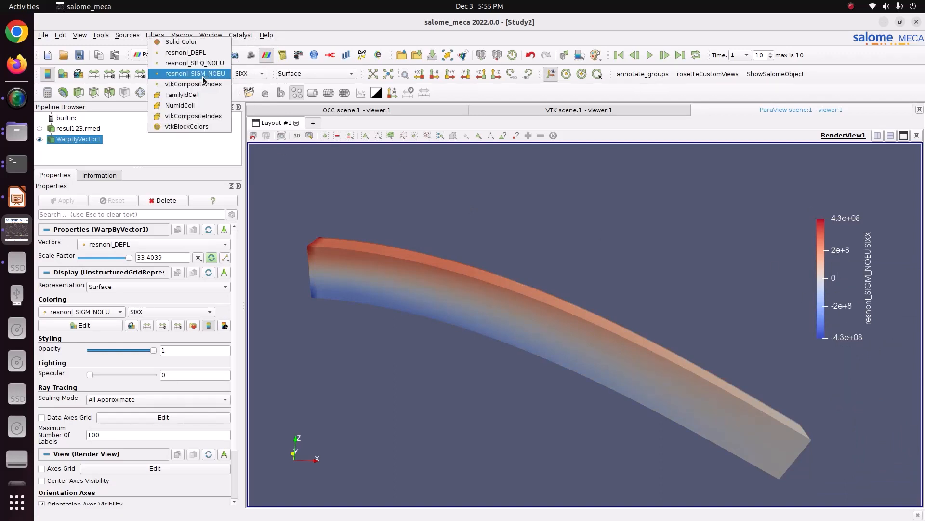
click(202, 76)
middle_drag(407, 235, 409, 204)
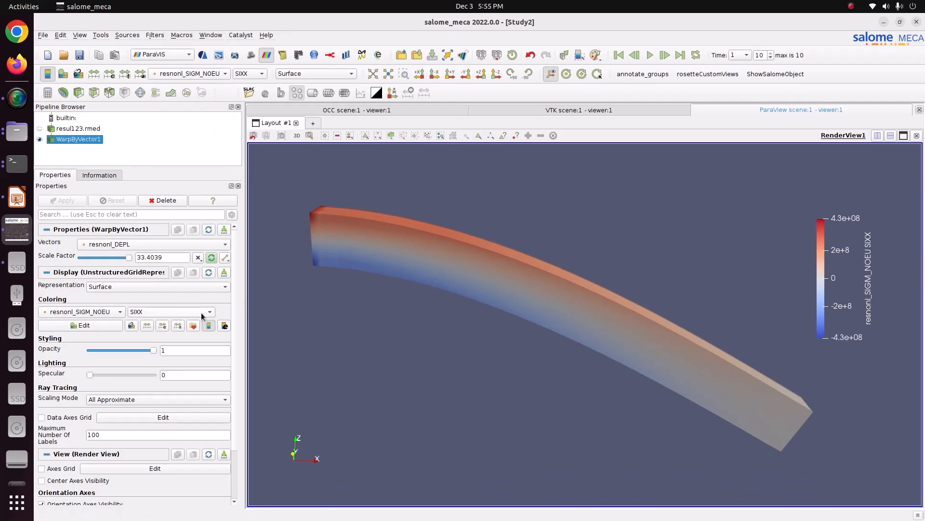
- Switch the beam's coloring back to the resnonl_SIEQ_NOEU field with its TRESCA component
click(248, 74)
click(206, 74)
click(207, 74)
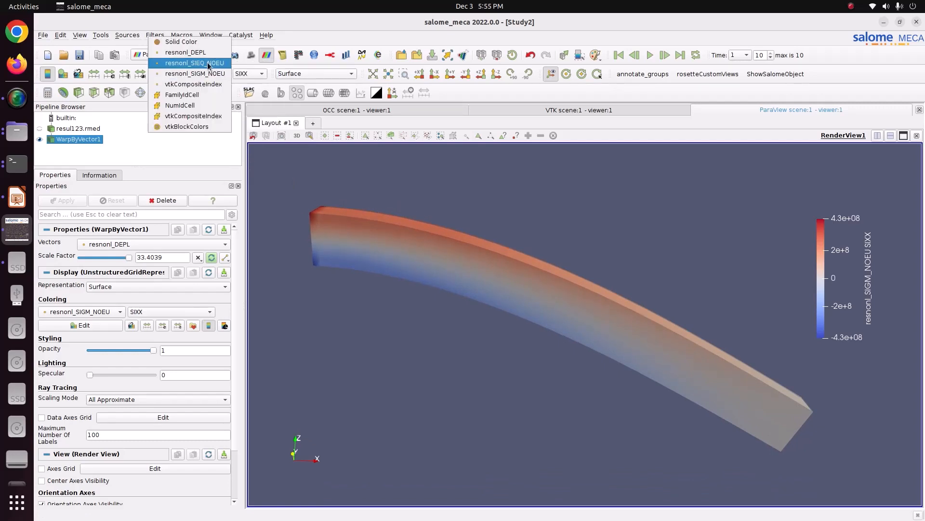
click(207, 64)
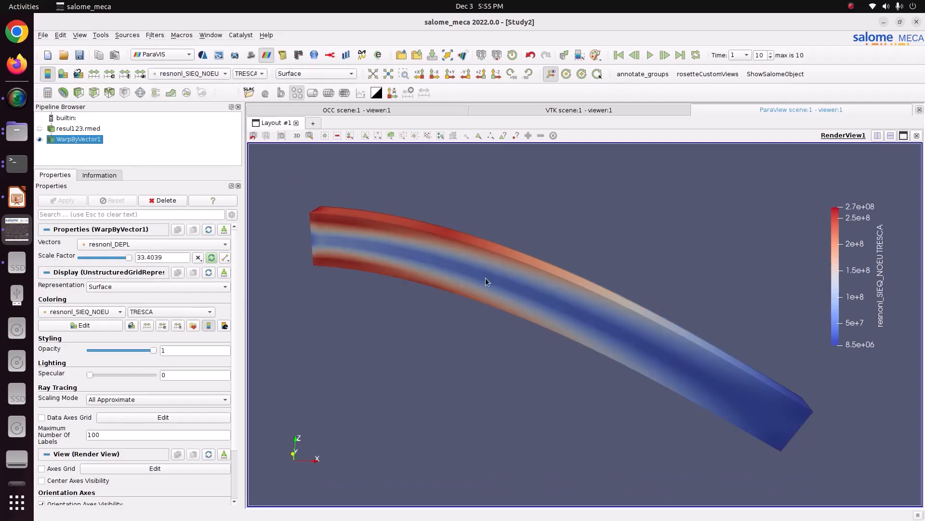
- Apply the Blue to Red Rainbow color preset to the Tresca stress plot
click(193, 325)
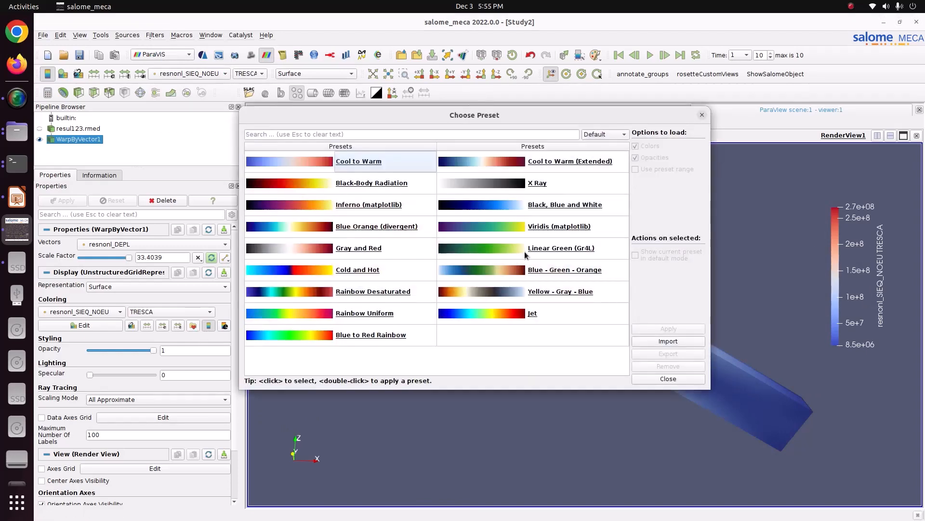
click(334, 333)
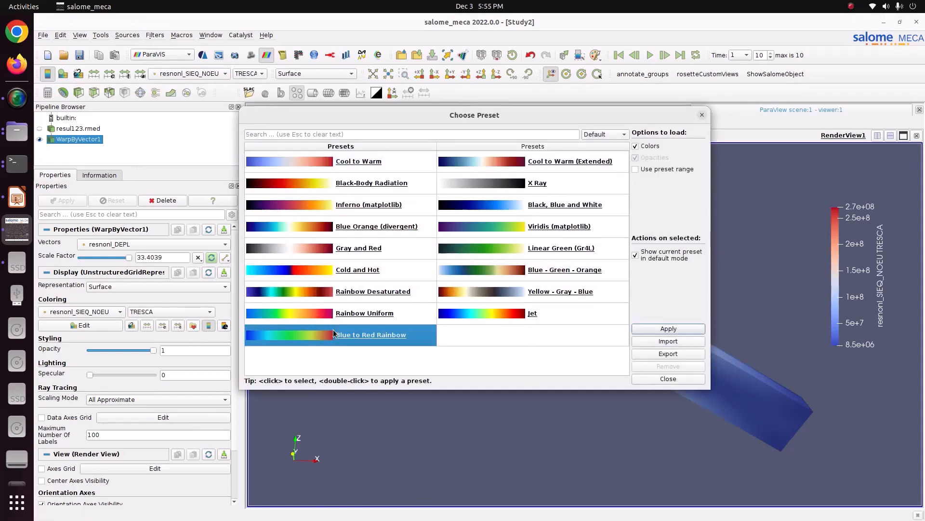
click(669, 379)
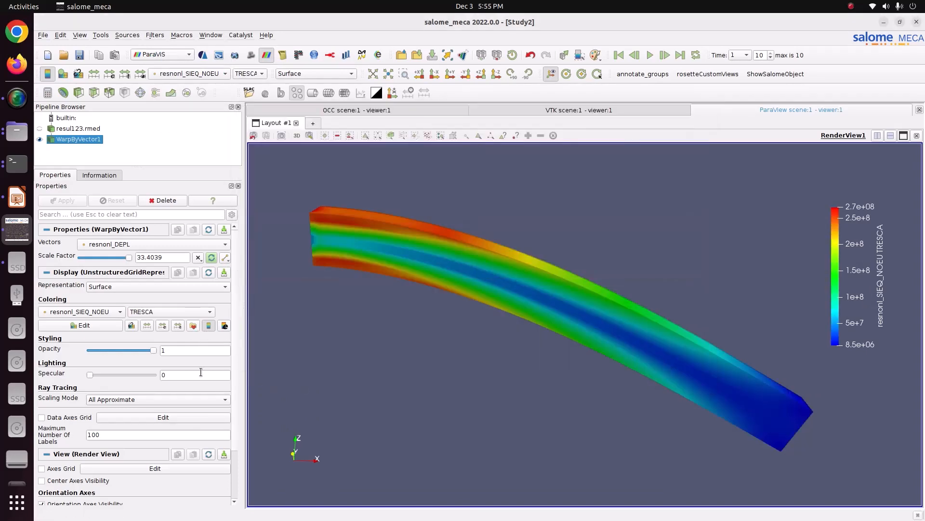
- Edit the color map of resnonl_SIEQ_NOEU to use 12 table values
click(99, 328)
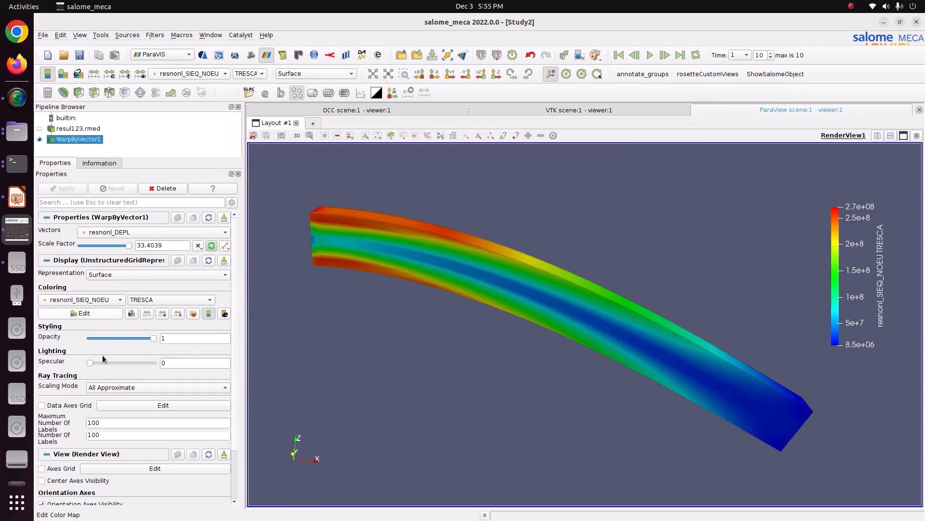
drag(236, 484, 231, 519)
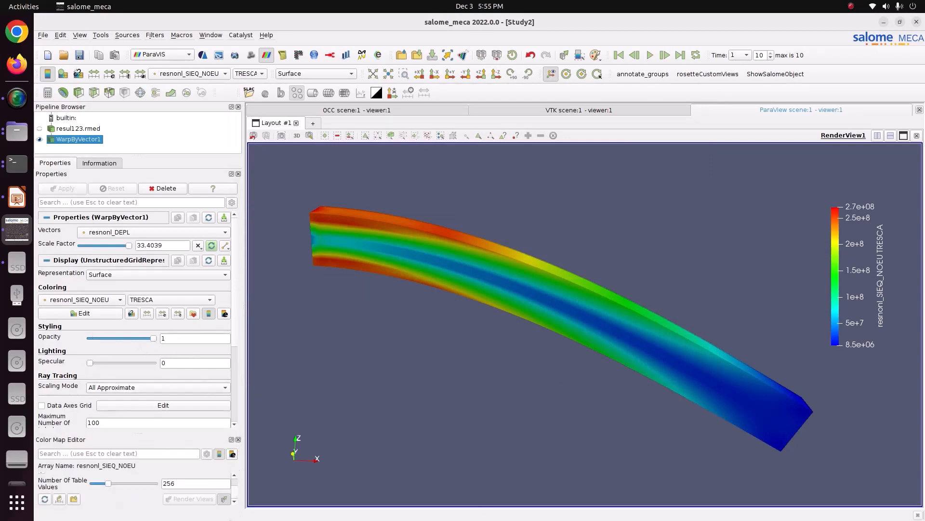
double_click(190, 484)
text(12)
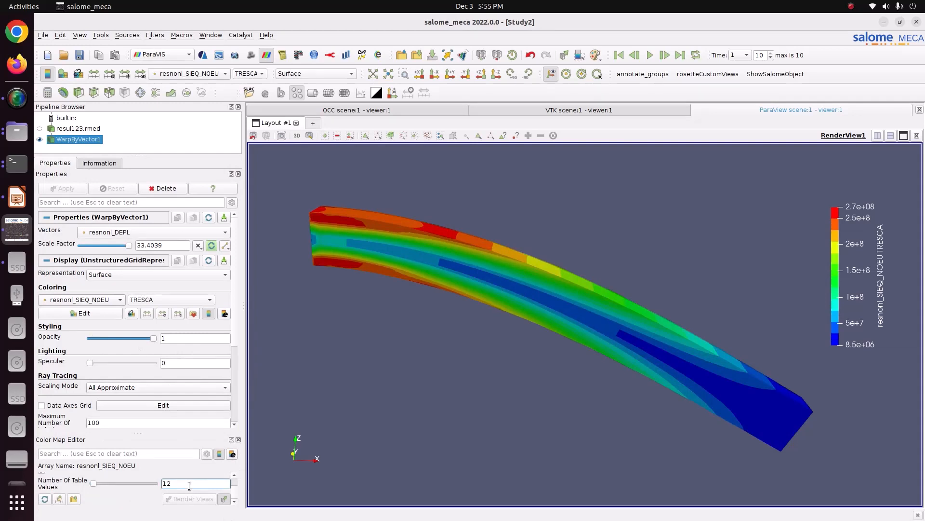
- Examine the banded Tresca stress distribution along the beam's top and side faces from several angles
mouse_move(355, 266)
middle_down()
mouse_move(386, 270)
mouse_move(395, 250)
mouse_move(420, 255)
mouse_move(407, 253)
middle_up()
scroll(380, 240, up, 4)
scroll(395, 250, down, 3)
middle_drag(482, 276, 433, 271)
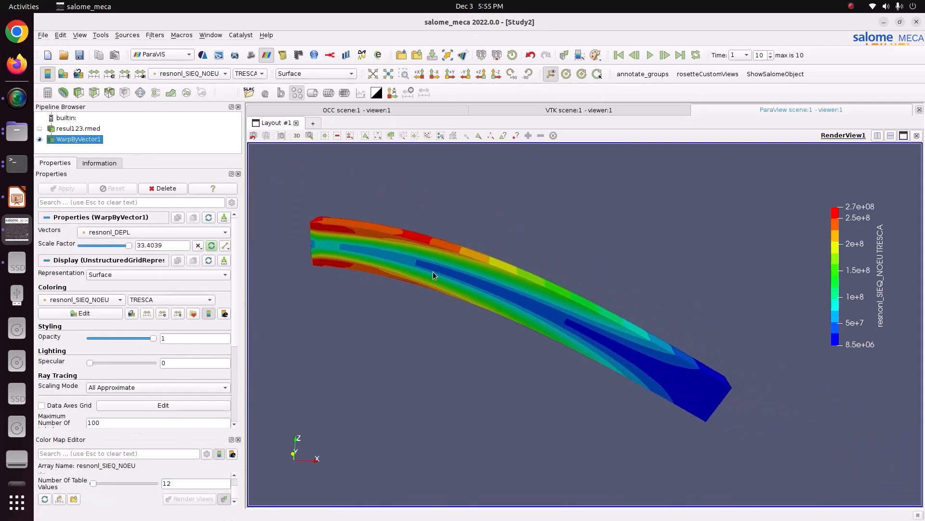
drag(588, 342, 568, 345)
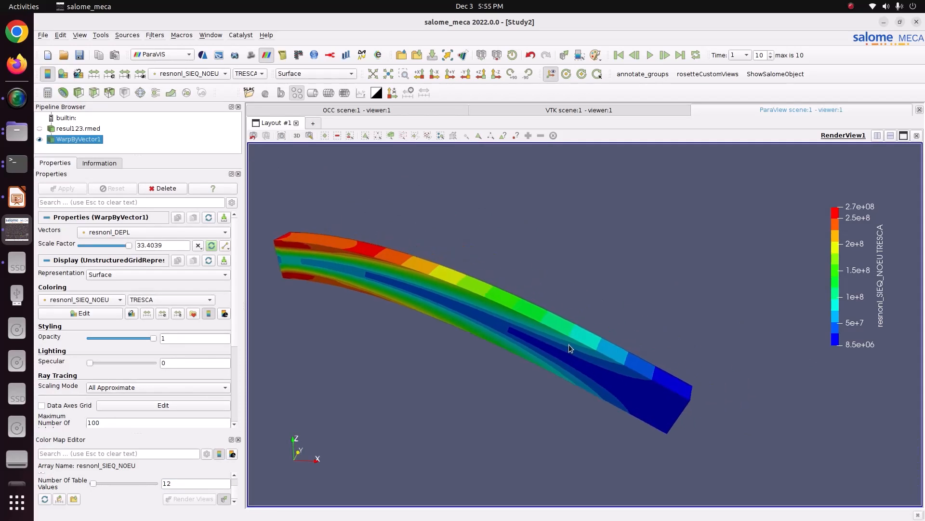